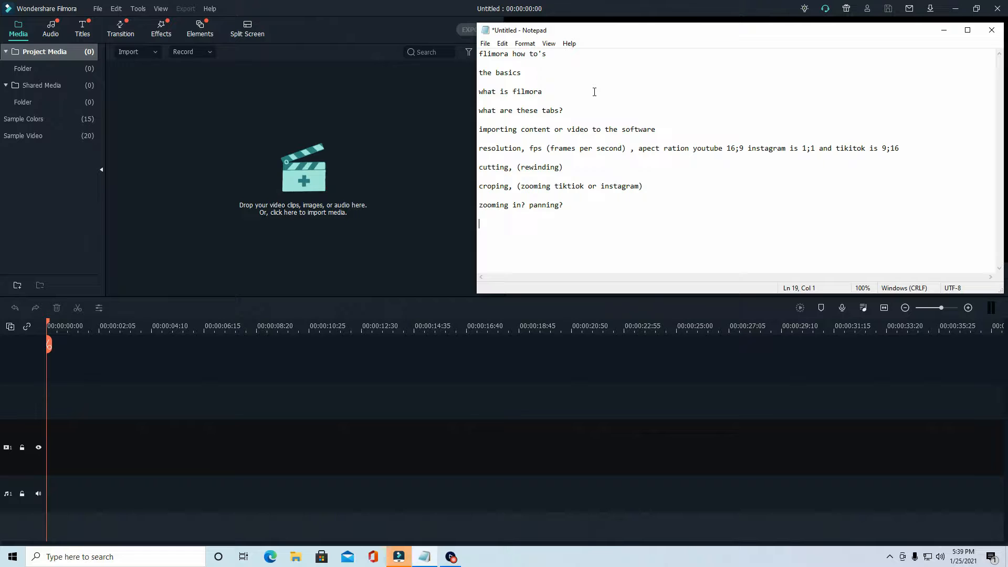
Look over the Audio, Transition and Effects libraries and browse the included audio tracks
{"action": "left_click_drag", "start_coordinate": [583, 30], "coordinate": [612, 25]}
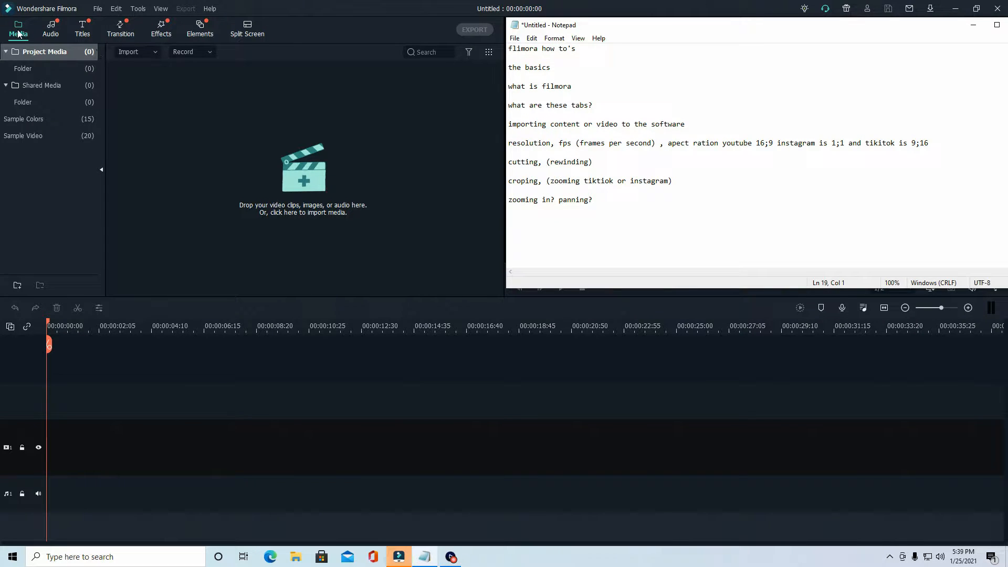
{"action": "left_click", "coordinate": [51, 32]}
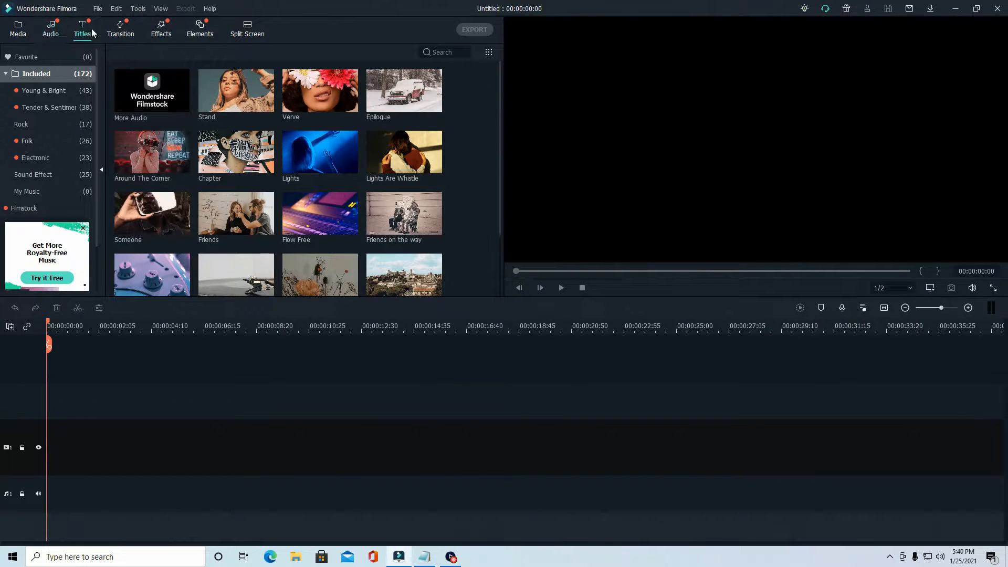
{"action": "left_click", "coordinate": [118, 32]}
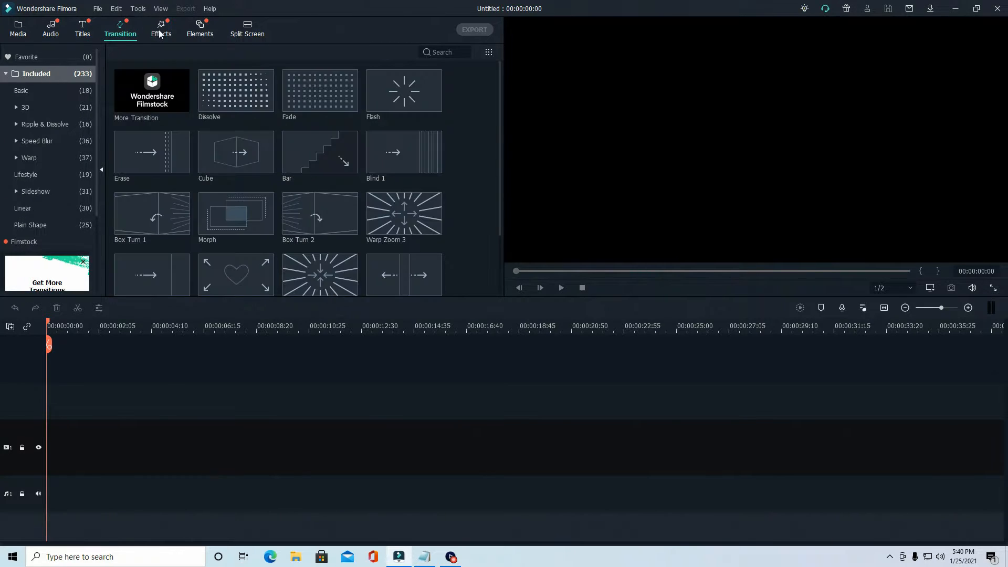
{"action": "left_click", "coordinate": [161, 31]}
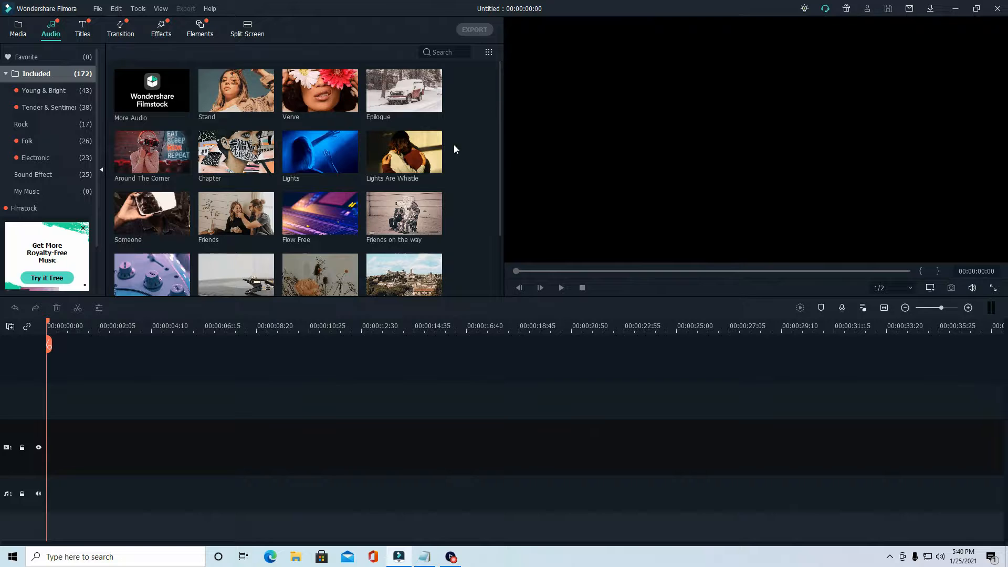
{"action": "scroll", "coordinate": [135, 206], "scroll_direction": "down", "scroll_amount": 2}
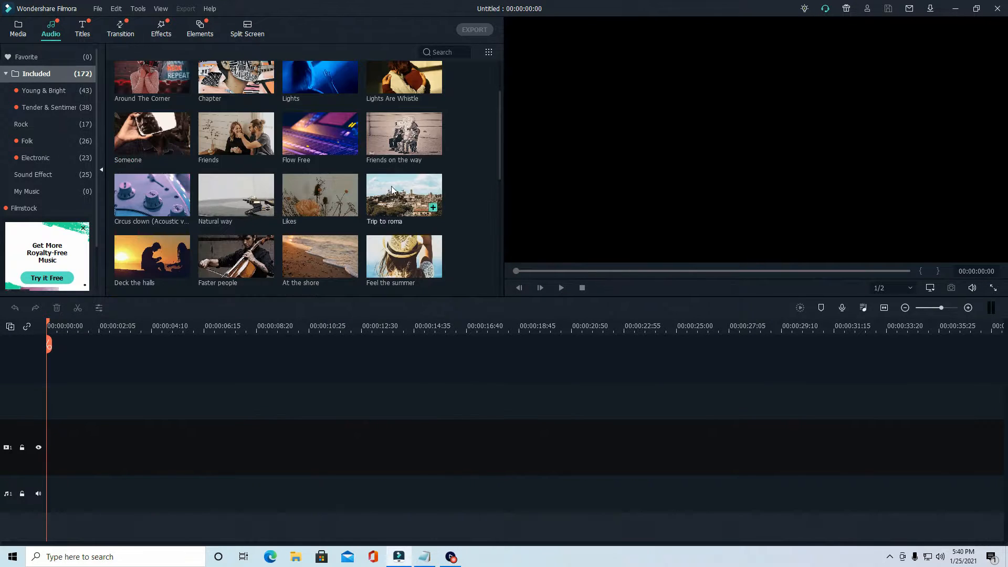
{"action": "scroll", "coordinate": [120, 200], "scroll_direction": "up", "scroll_amount": 2}
Check the computer's Music folder for audio files that can be imported into My Music
{"action": "left_click", "coordinate": [45, 191]}
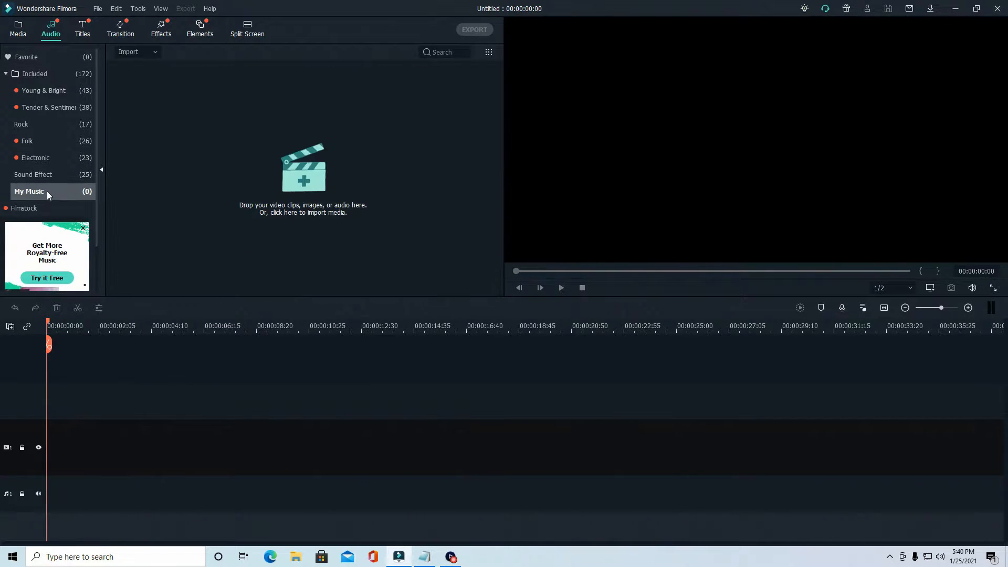
{"action": "left_click", "coordinate": [322, 184]}
{"action": "left_click", "coordinate": [50, 133]}
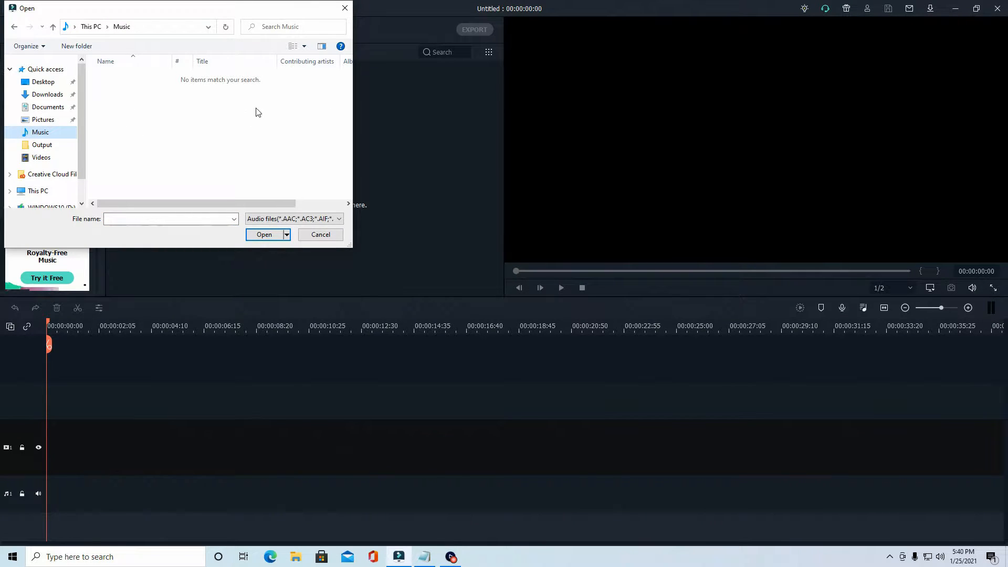
{"action": "left_click", "coordinate": [308, 236]}
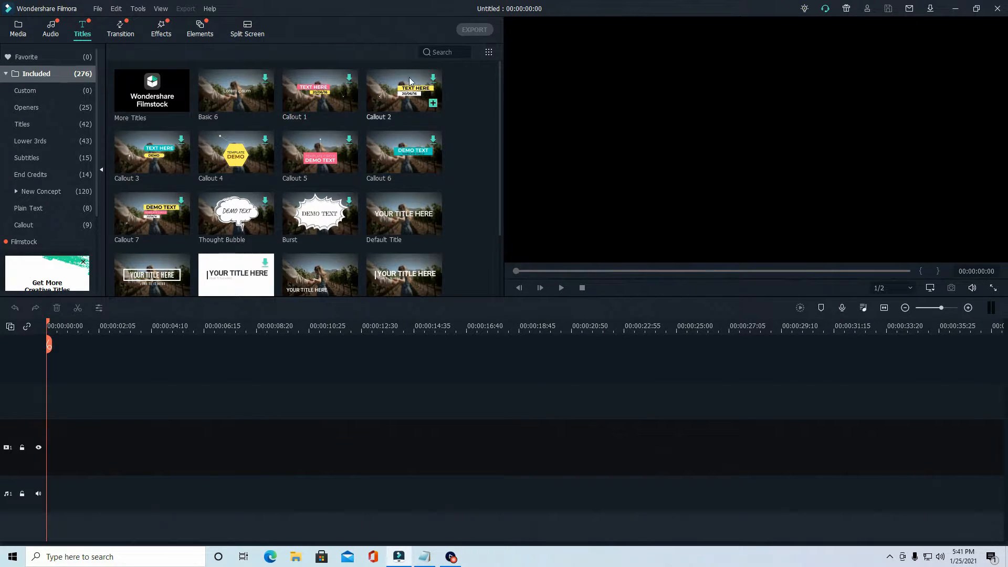
Browse the title templates and place Subtitle 2 at the start of the timeline, on the track above video track 1
{"action": "scroll", "coordinate": [332, 241], "scroll_direction": "down", "scroll_amount": 10}
{"action": "scroll", "coordinate": [332, 241], "scroll_direction": "up", "scroll_amount": 10}
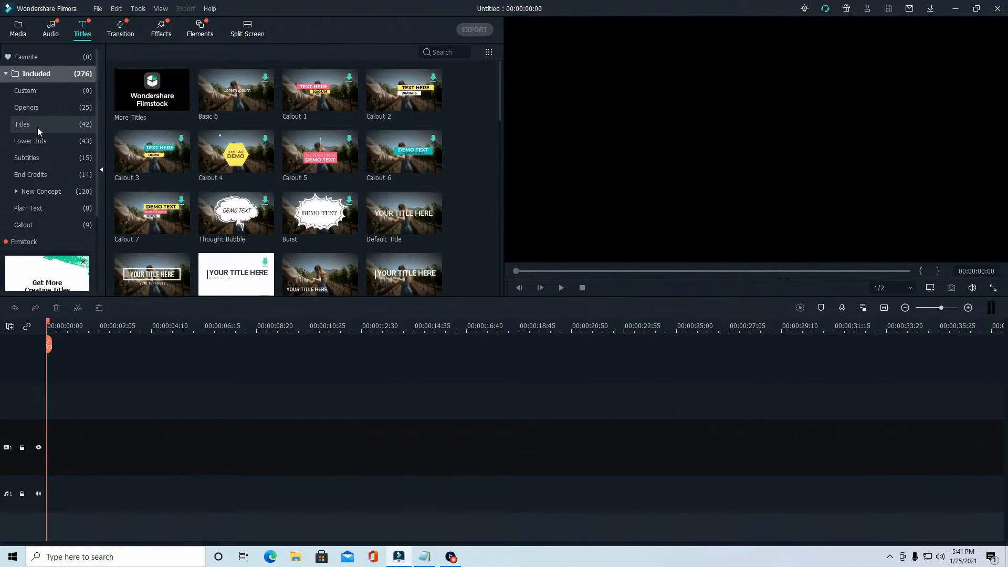
{"action": "left_click", "coordinate": [42, 124]}
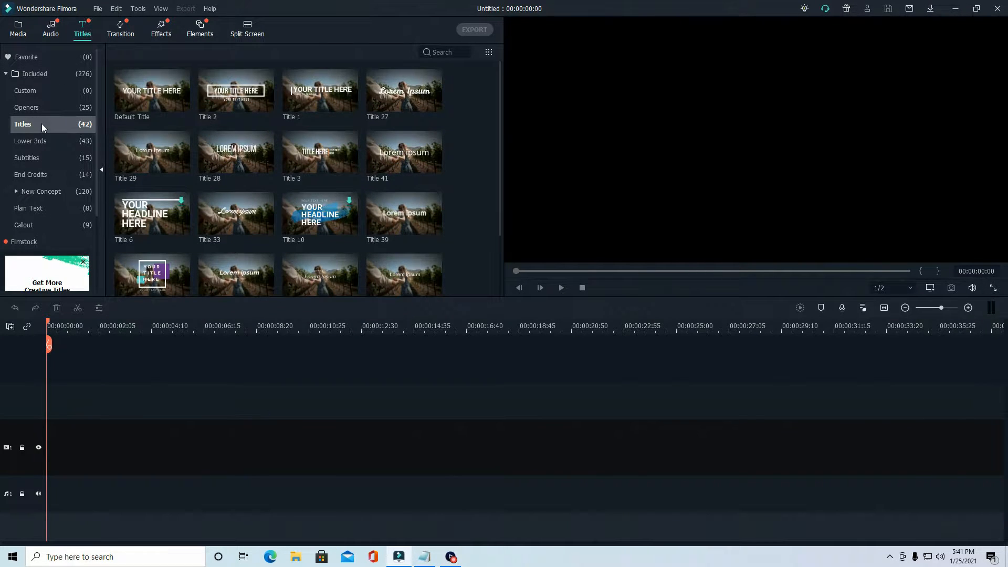
{"action": "left_click", "coordinate": [43, 159]}
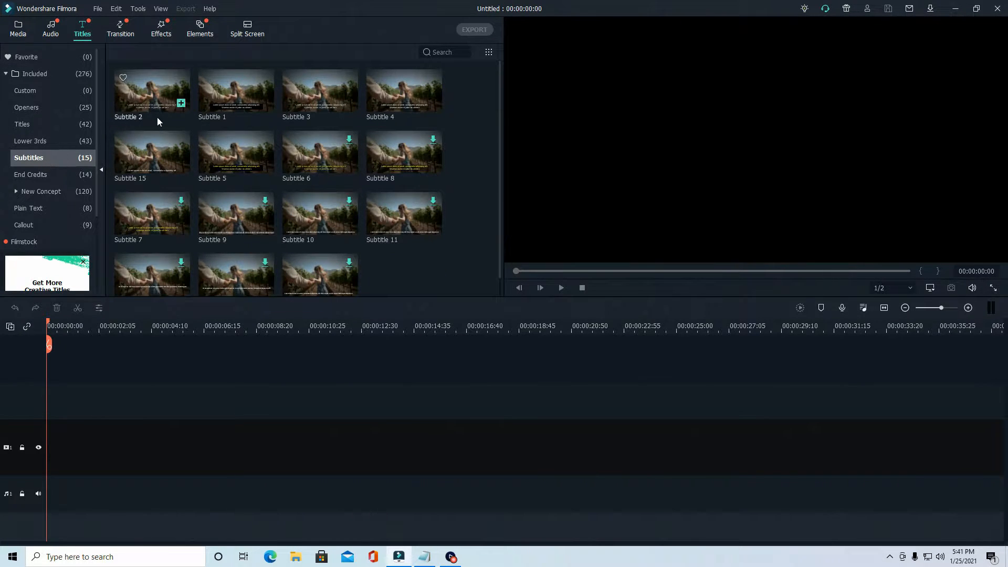
{"action": "left_click_drag", "start_coordinate": [168, 108], "coordinate": [67, 399]}
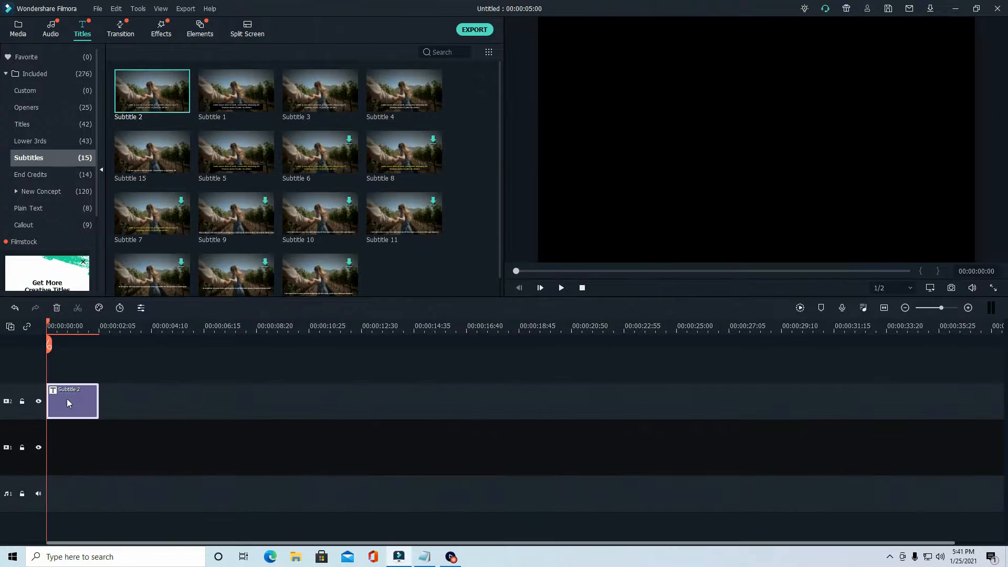
Open the Subtitle 2 clip for advanced text editing and delete both of its placeholder text lines
{"action": "right_click", "coordinate": [80, 392]}
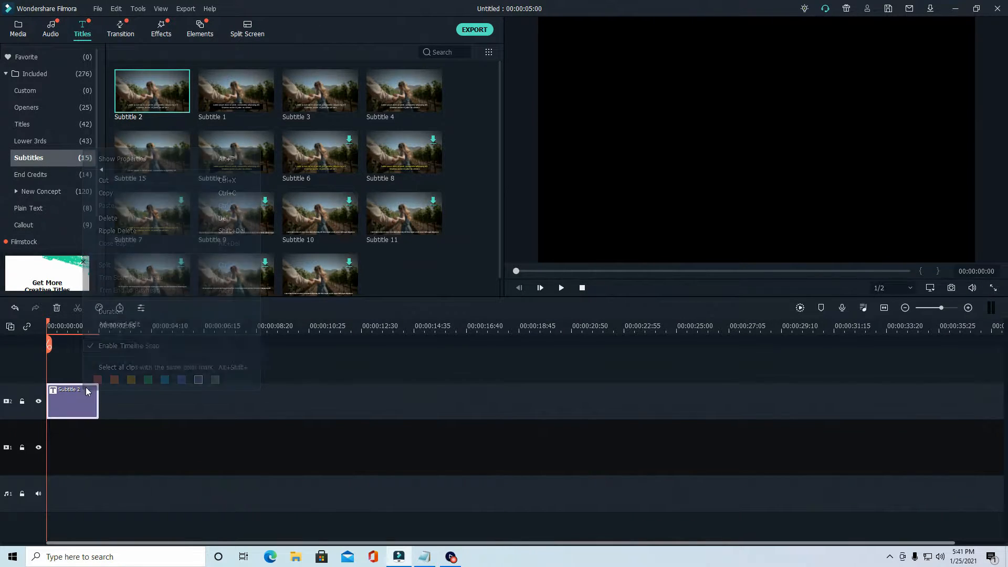
{"action": "left_click", "coordinate": [133, 323]}
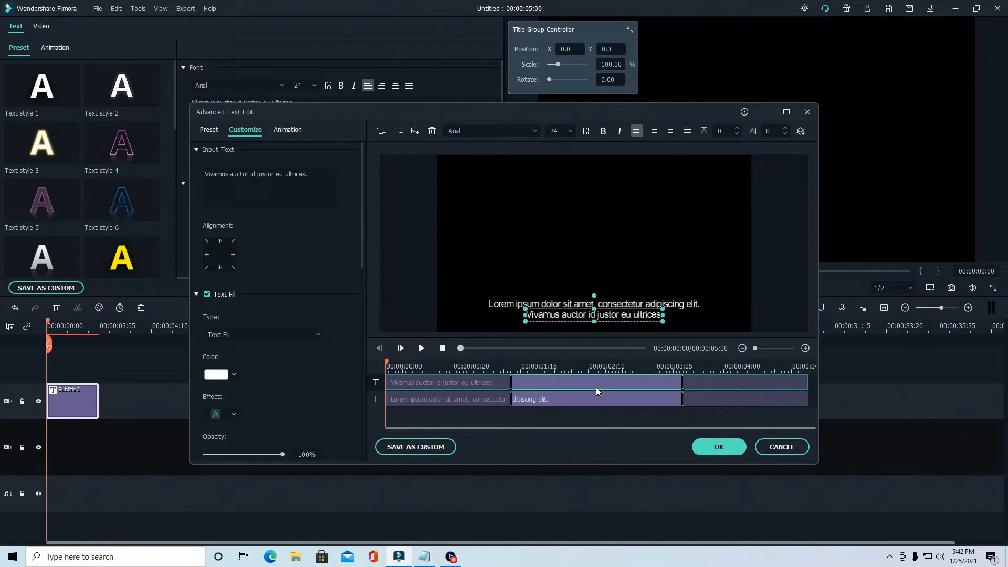
{"action": "left_click", "coordinate": [583, 415]}
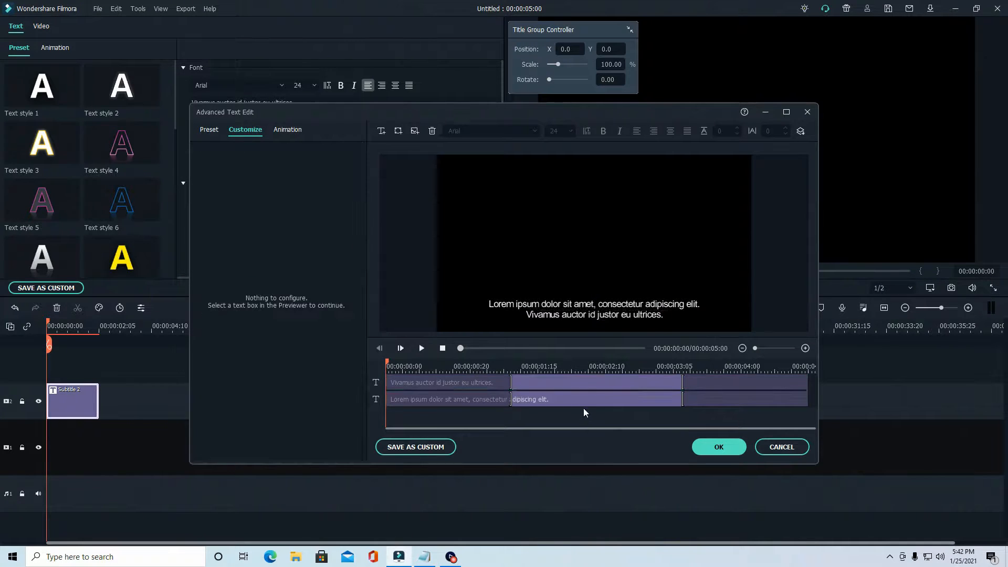
{"action": "key", "text": "ctrl+a"}
{"action": "left_click", "coordinate": [433, 137]}
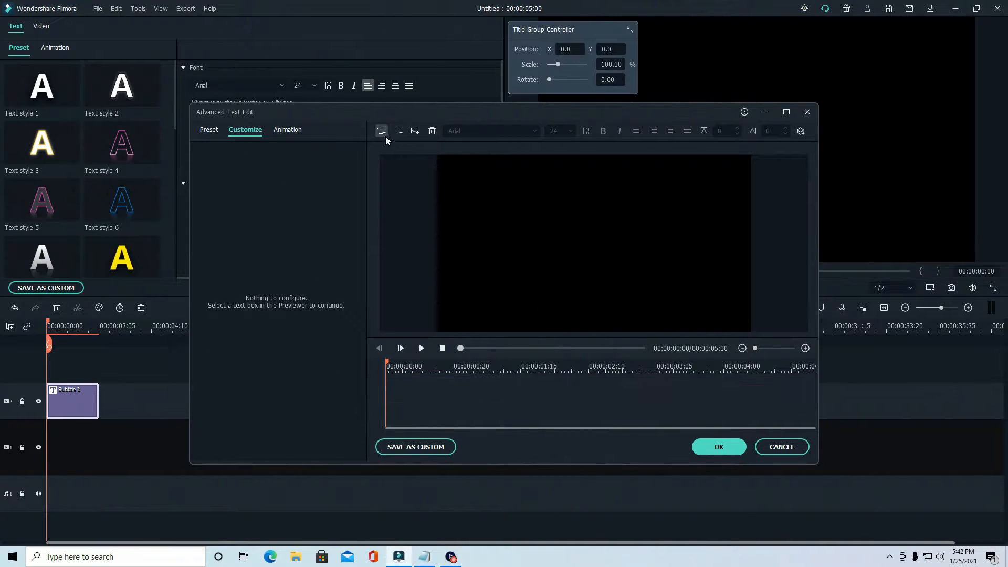
Add a new text box to the title and set its text to "the walking dead"
{"action": "left_click", "coordinate": [381, 135]}
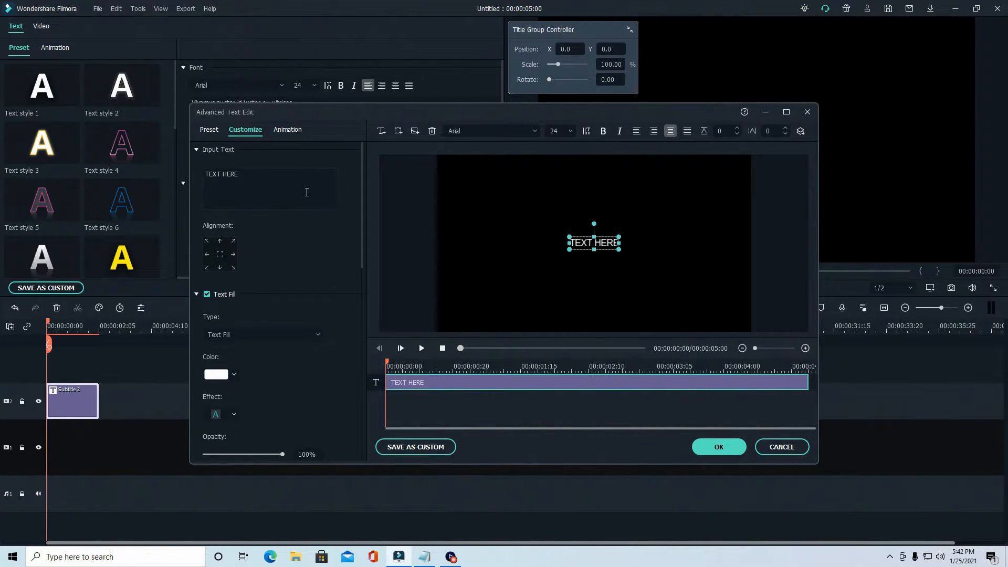
{"action": "left_click", "coordinate": [262, 190]}
{"action": "key", "text": "ctrl+a"}
{"action": "key", "text": "BackSpace"}
{"action": "type", "text": "the warl"}
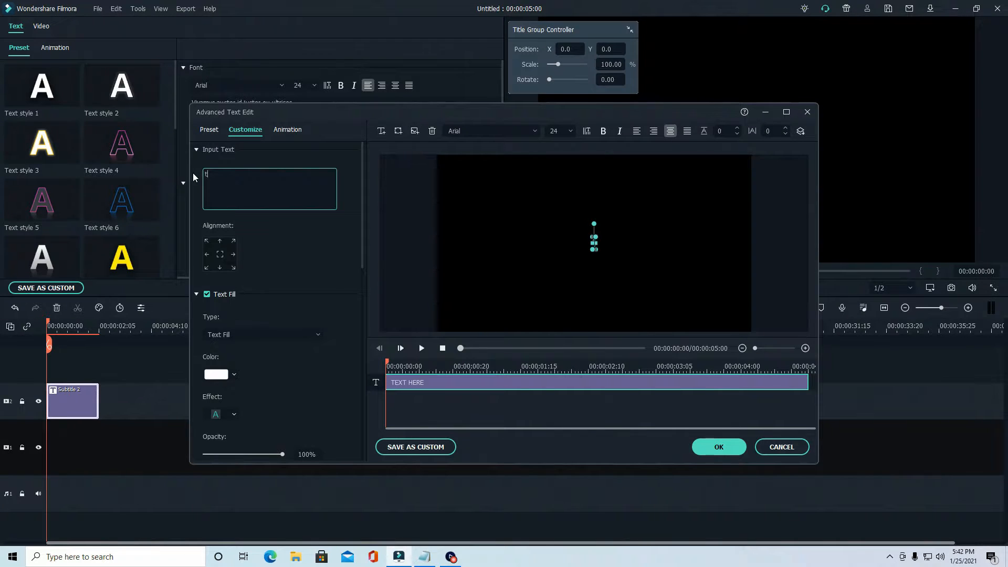
{"action": "key", "text": "BackSpace"}
{"action": "key", "text": "BackSpace"}
{"action": "type", "text": "lking dead"}
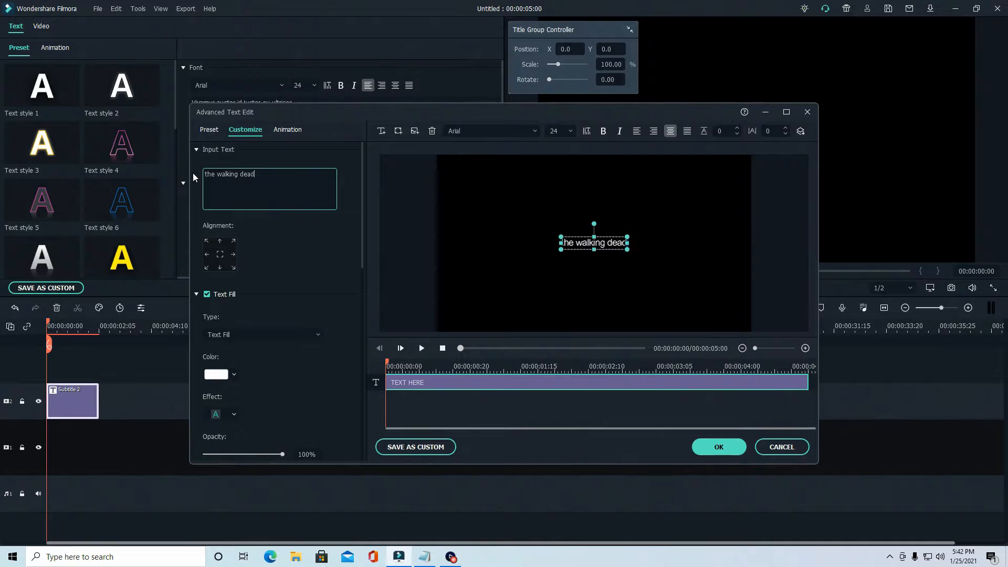
Set the title text to the Bungee Inline font at size 125
{"action": "left_click", "coordinate": [535, 132]}
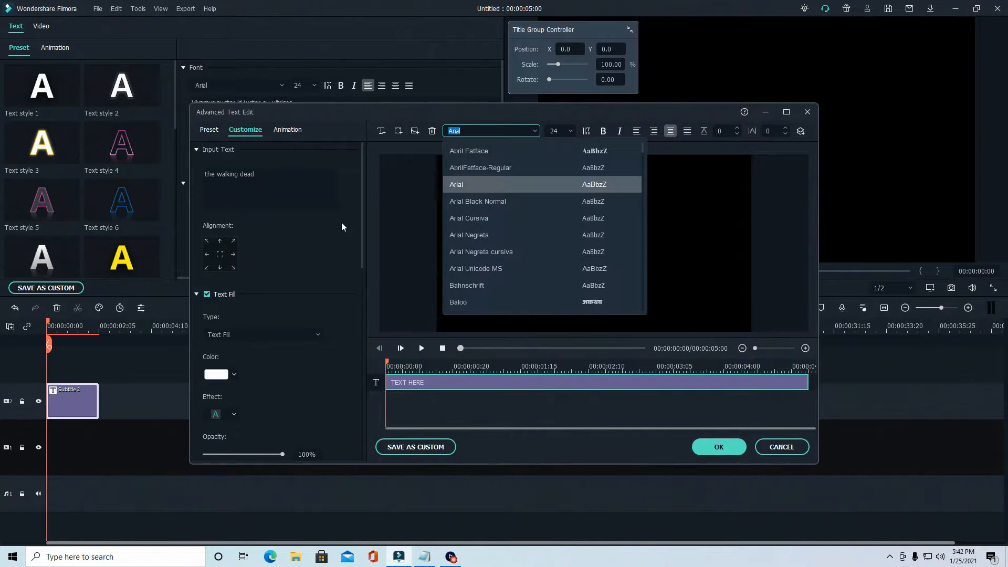
{"action": "scroll", "coordinate": [565, 227], "scroll_direction": "down", "scroll_amount": 3}
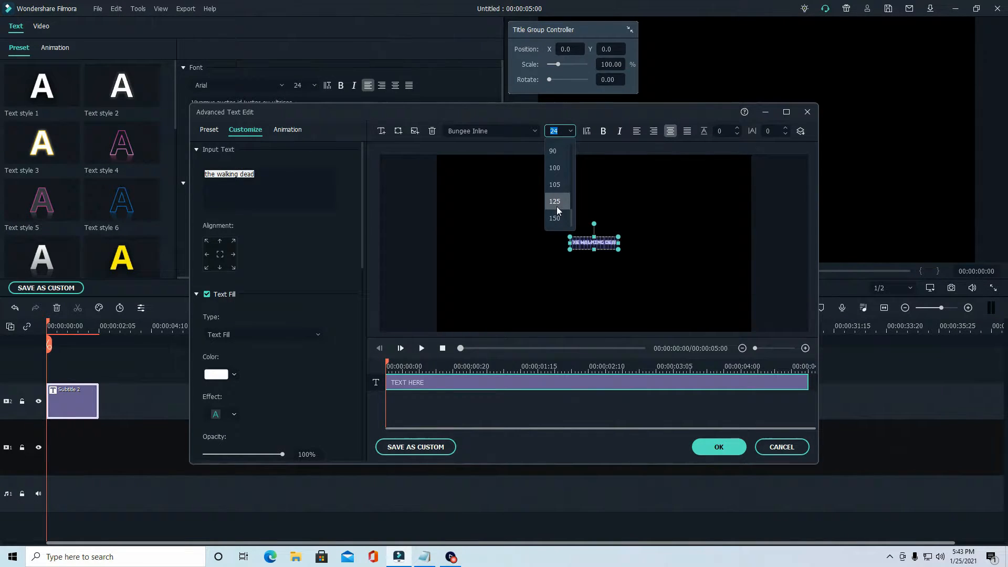
{"action": "left_click", "coordinate": [557, 210]}
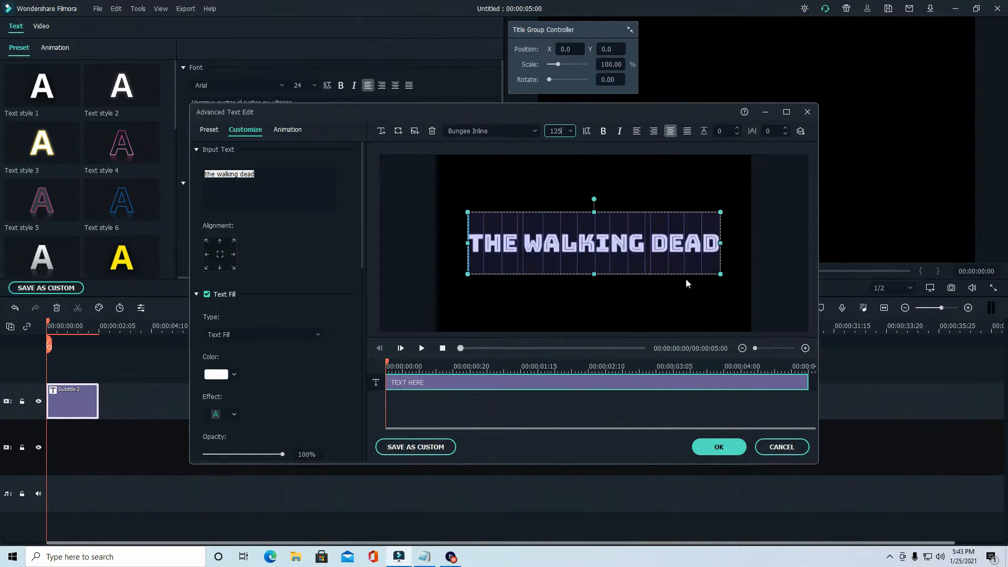
Apply the Evaporate animation to the title text, shorten its intro phase to about one second, and accept the edit
{"action": "left_click", "coordinate": [287, 130]}
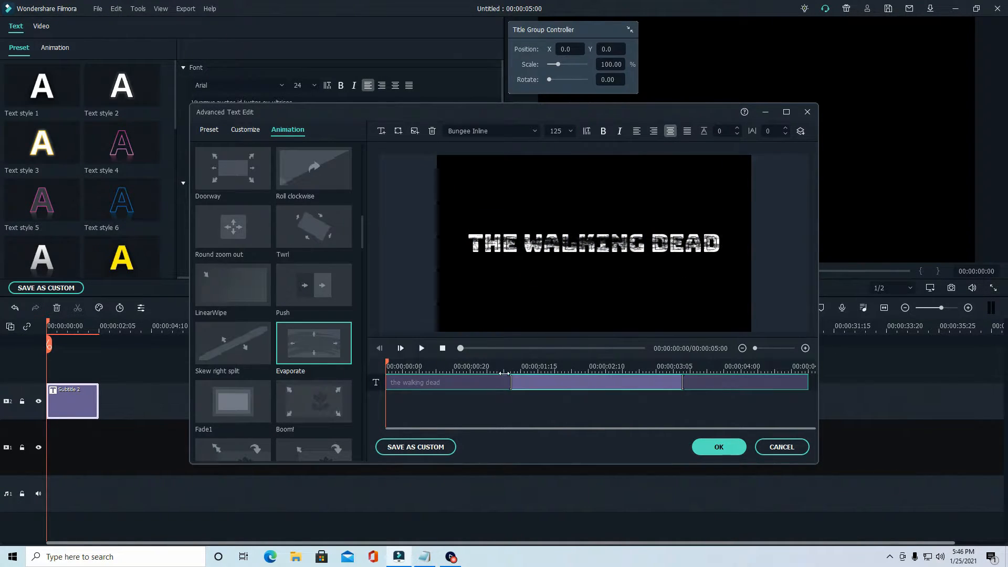
{"action": "mouse_move", "coordinate": [504, 373]}
{"action": "left_mouse_down"}
{"action": "mouse_move", "coordinate": [398, 386]}
{"action": "mouse_move", "coordinate": [501, 384]}
{"action": "left_mouse_up"}
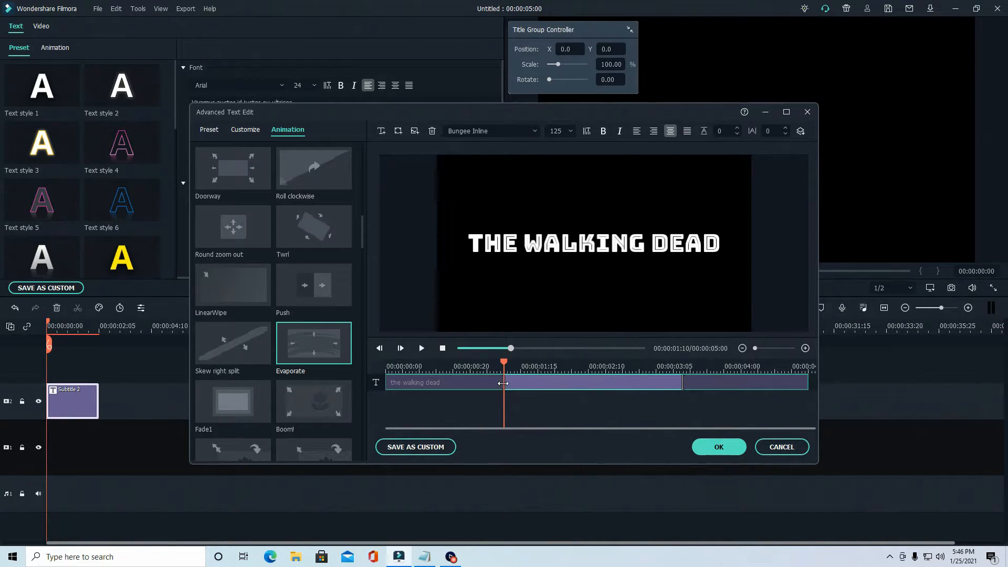
{"action": "left_click_drag", "start_coordinate": [507, 388], "coordinate": [470, 384]}
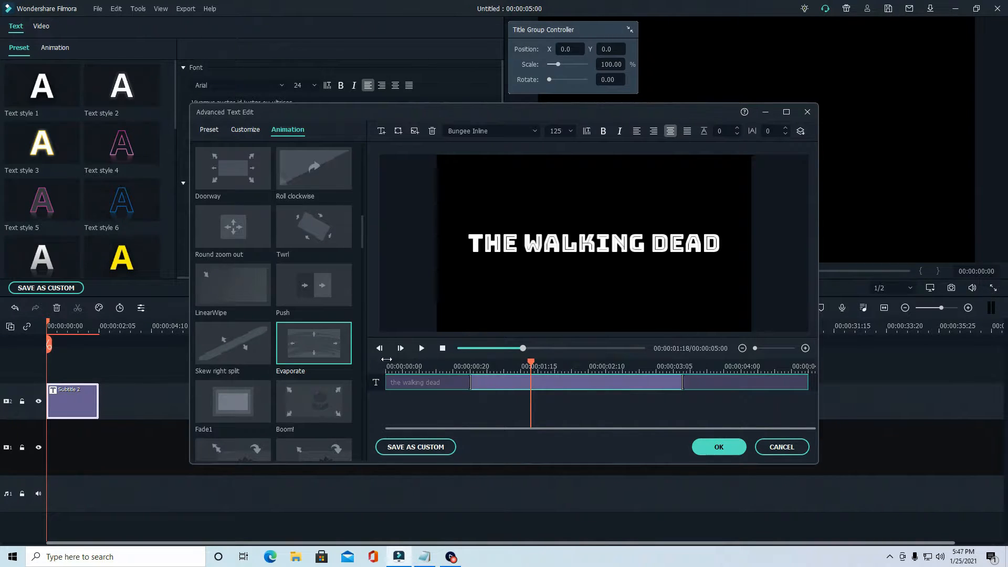
{"action": "left_click", "coordinate": [720, 447]}
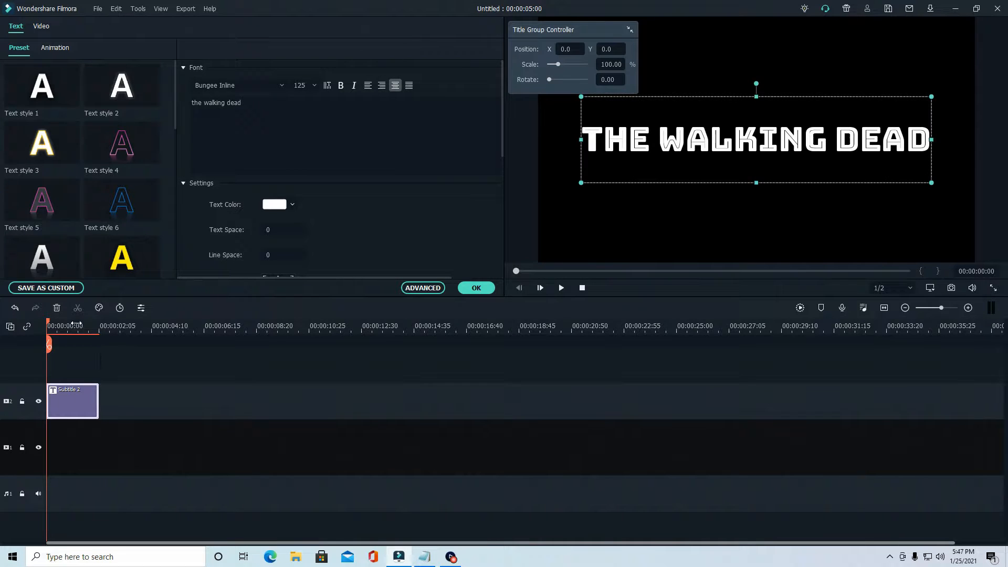
Trim the end of the title clip on the timeline to a duration of 00:00:02:15
{"action": "left_click_drag", "start_coordinate": [77, 324], "coordinate": [174, 346]}
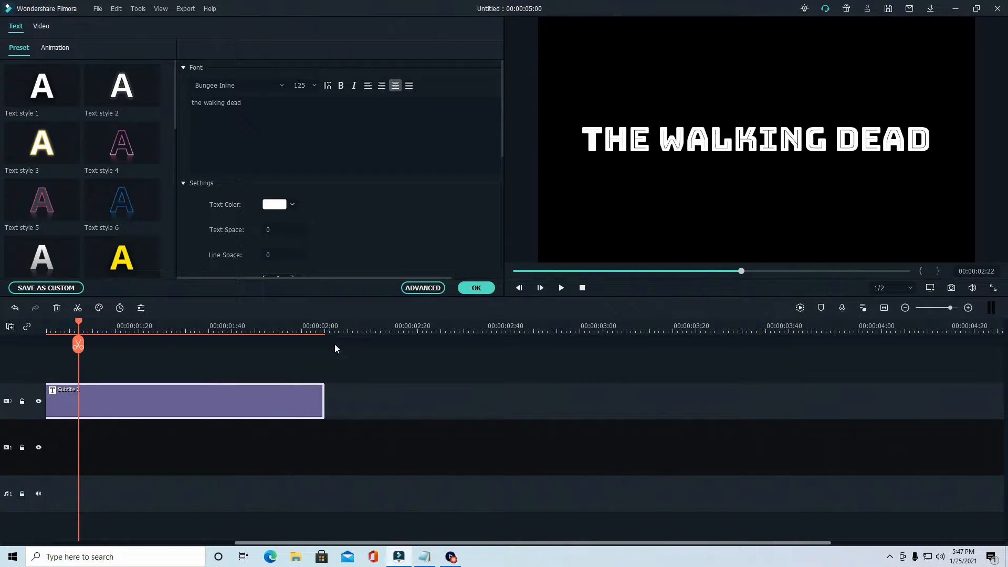
{"action": "left_click_drag", "start_coordinate": [318, 542], "coordinate": [200, 521]}
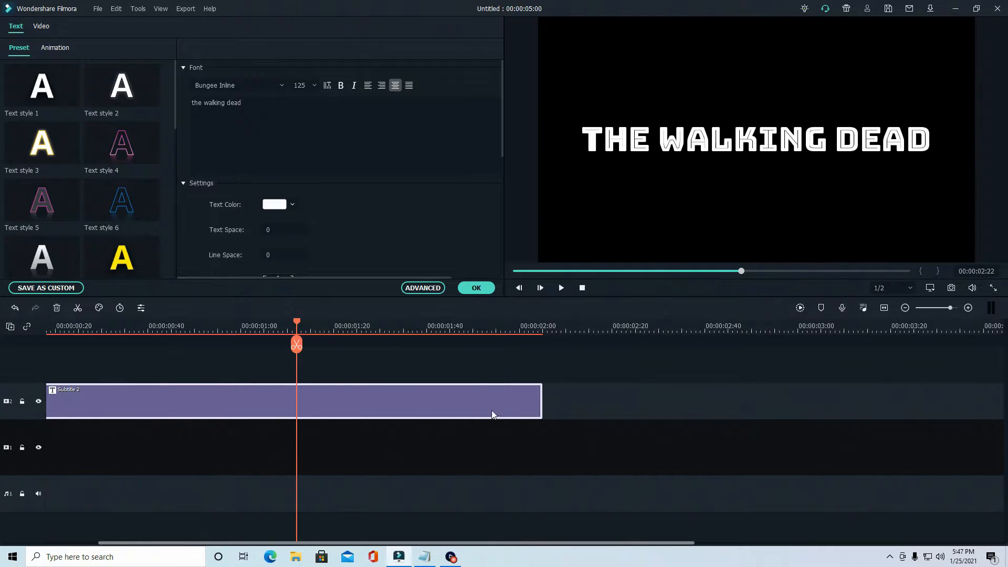
{"action": "left_click_drag", "start_coordinate": [544, 400], "coordinate": [279, 412]}
{"action": "left_click", "coordinate": [264, 329]}
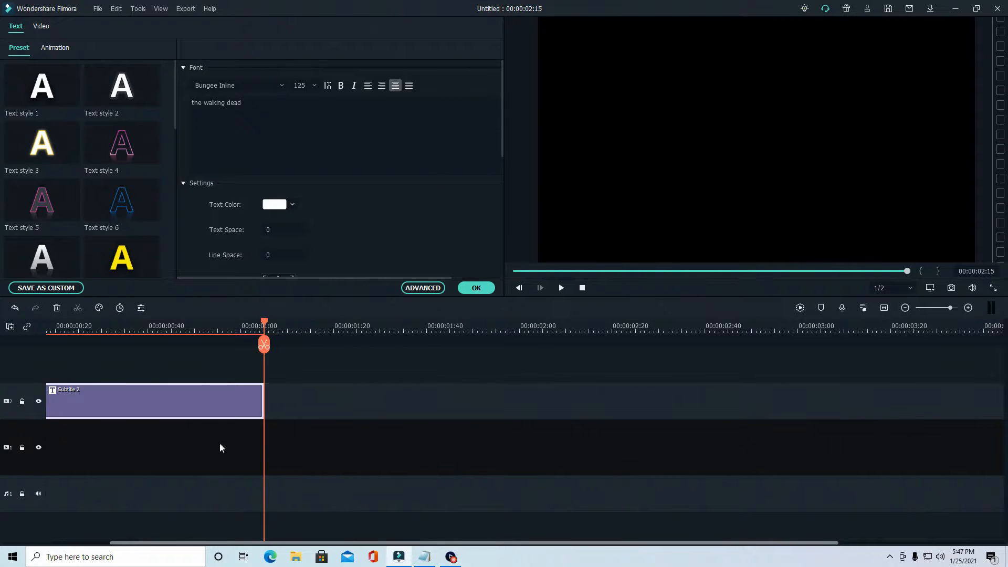
Reopen the title's advanced text editing, lengthen the animation's intro to about 20 frames, preview it, and accept the changes
{"action": "double_click", "coordinate": [174, 402]}
{"action": "left_click", "coordinate": [431, 290]}
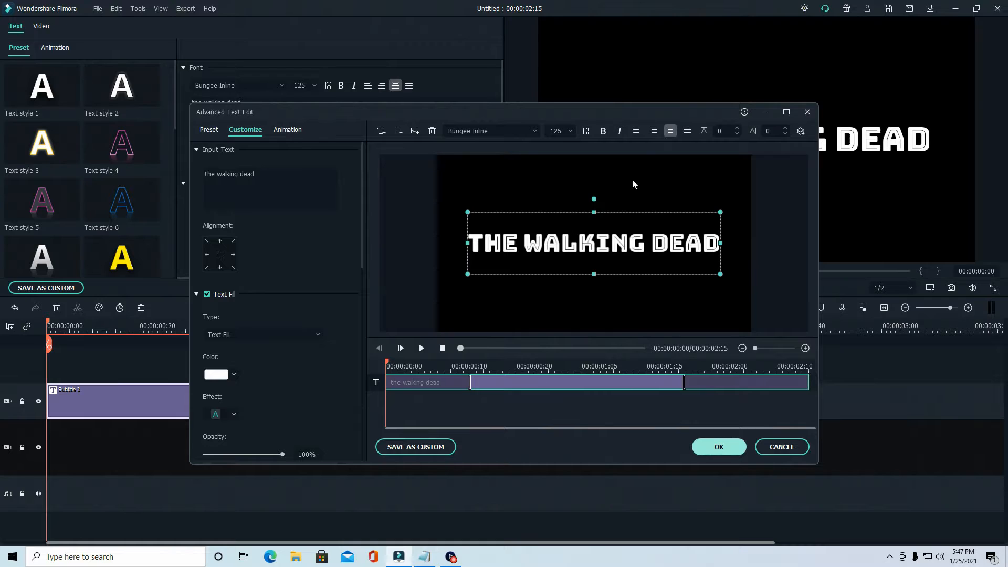
{"action": "left_click", "coordinate": [684, 388]}
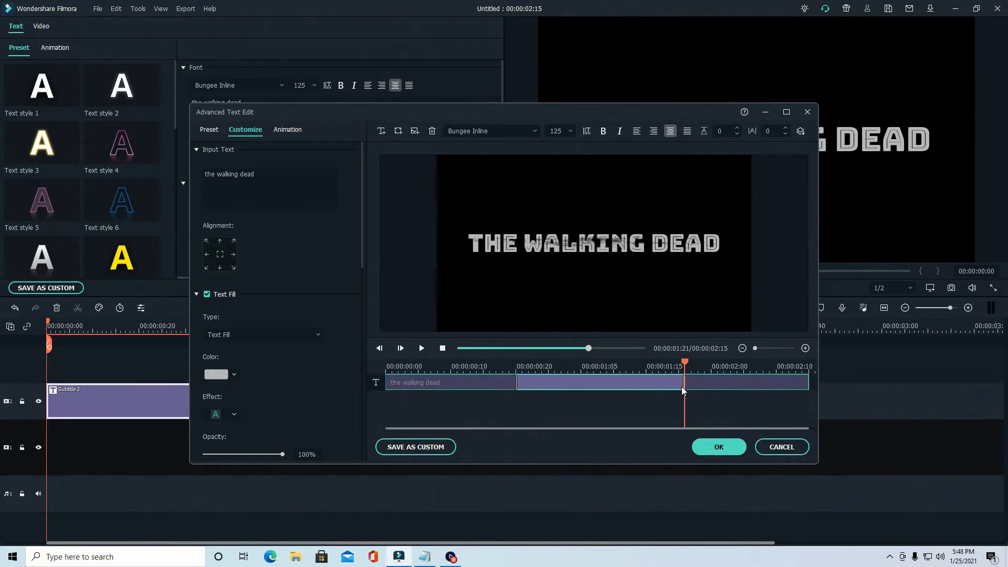
{"action": "left_click", "coordinate": [400, 366]}
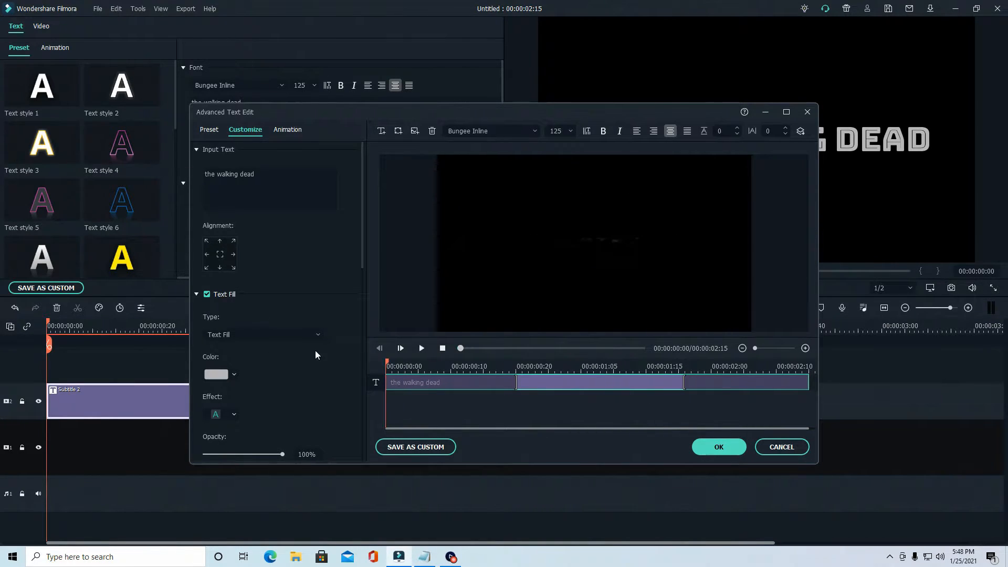
{"action": "left_click", "coordinate": [420, 349]}
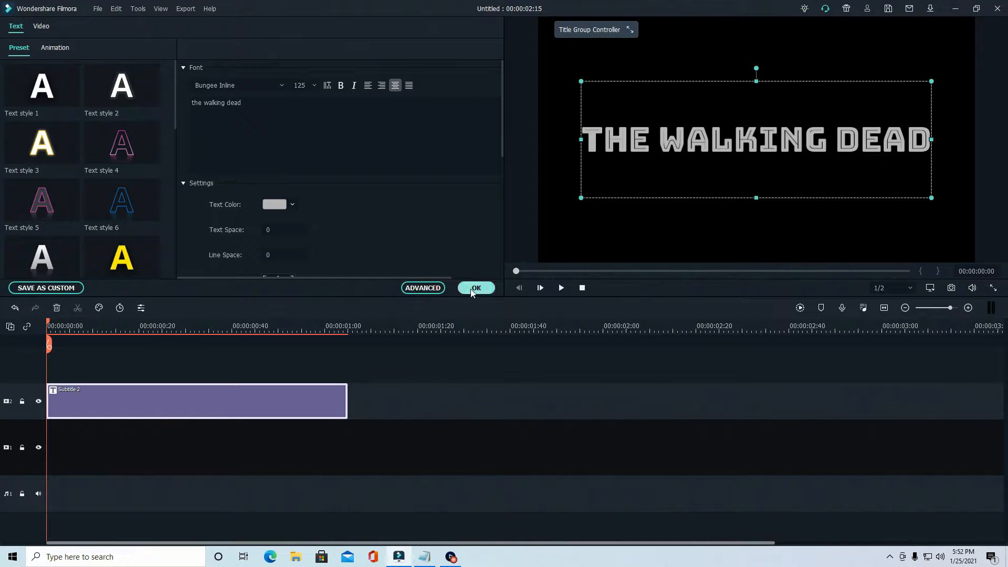
{"action": "left_click", "coordinate": [473, 289]}
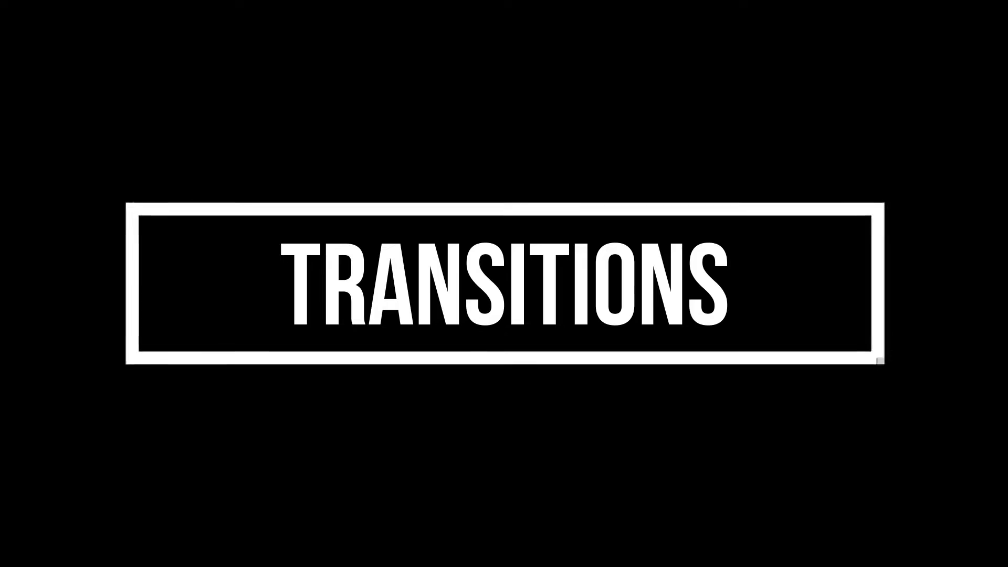
Import a gameplay capture MP4 from the Videos folder into the project media
{"action": "left_click", "coordinate": [121, 30]}
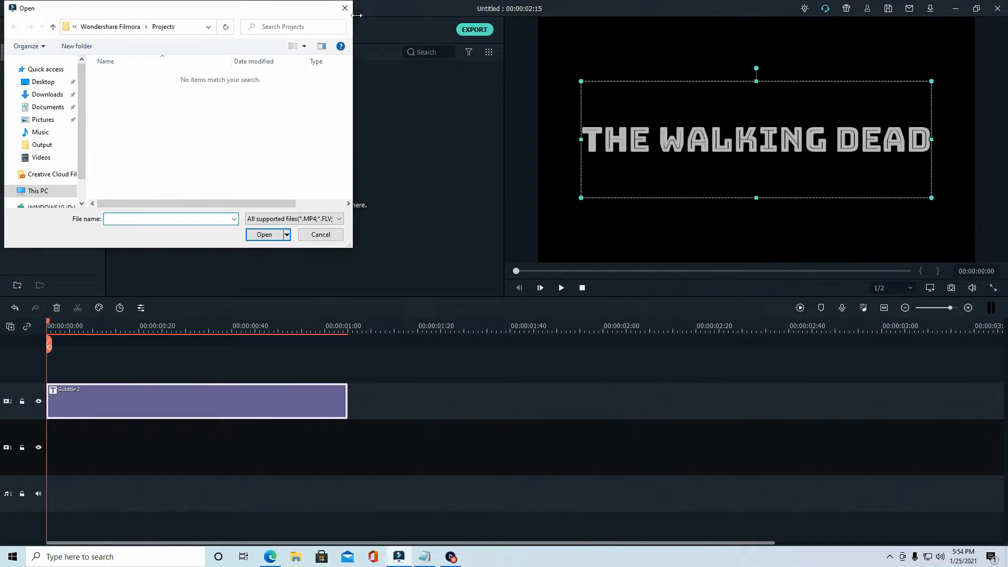
{"action": "left_click", "coordinate": [41, 158]}
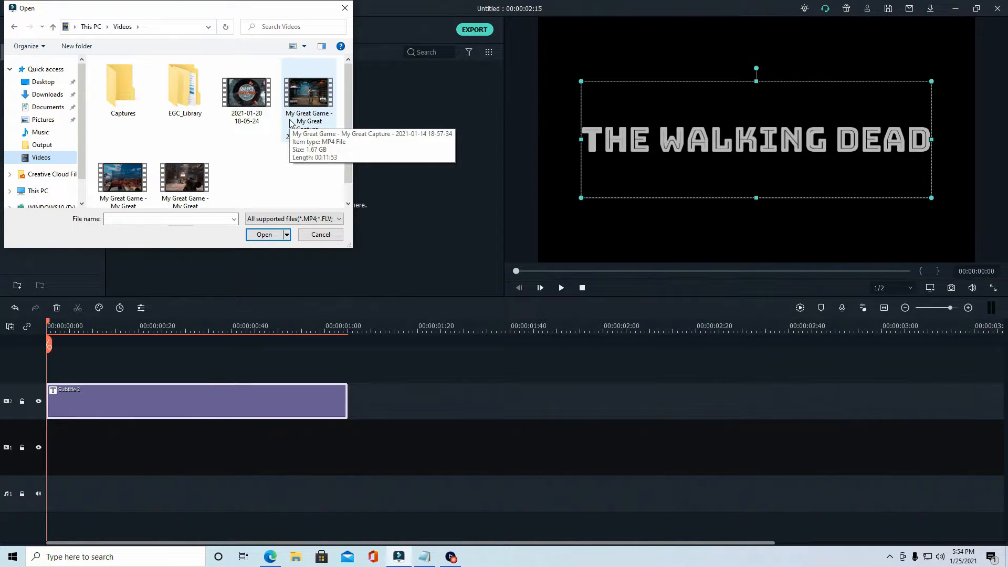
{"action": "left_click", "coordinate": [184, 178]}
{"action": "left_click", "coordinate": [122, 157]}
{"action": "left_click", "coordinate": [253, 239]}
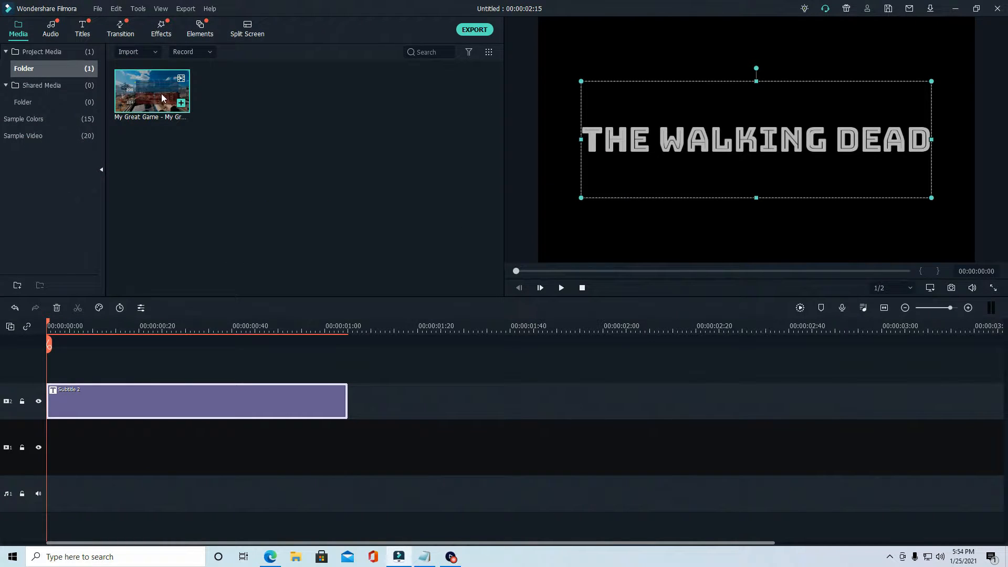
Place the gameplay video on video track 1 and match the project settings to the media at 1920 x 1080 60fps
{"action": "left_click_drag", "start_coordinate": [162, 97], "coordinate": [70, 446]}
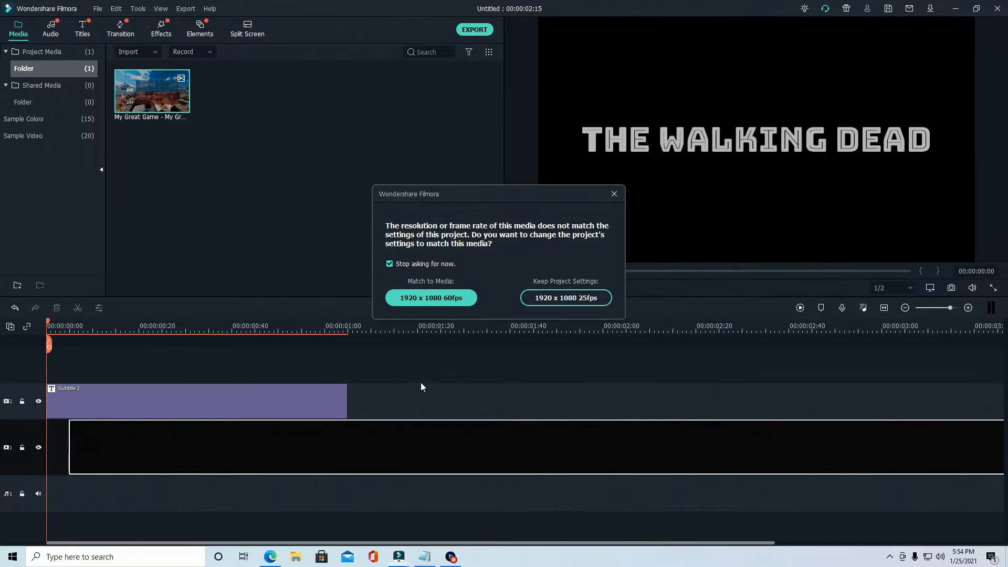
{"action": "left_click", "coordinate": [431, 301]}
{"action": "left_click_drag", "start_coordinate": [389, 455], "coordinate": [622, 424]}
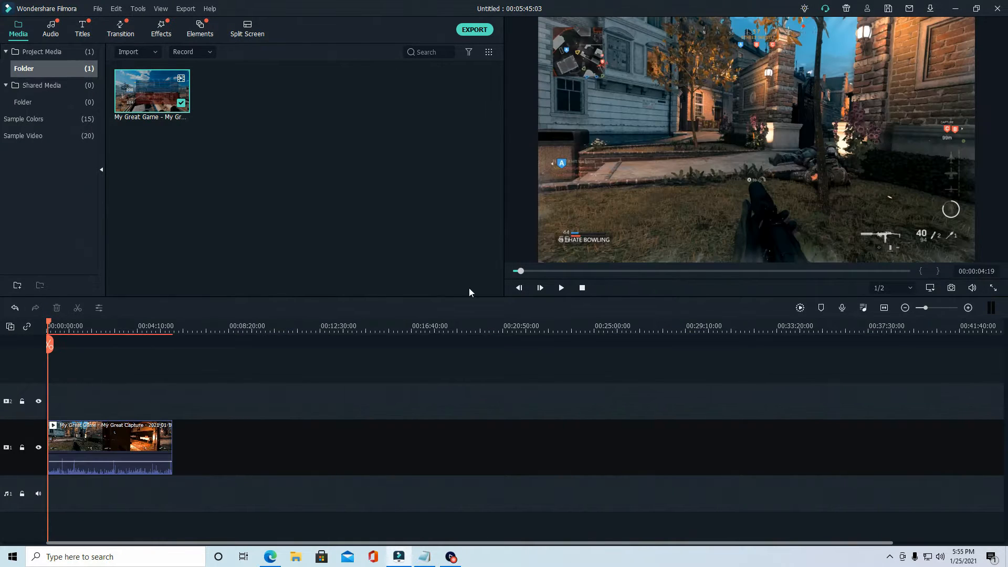
Play the gameplay footage across the cut between the two clips to review how it looks without a transition
{"action": "left_click", "coordinate": [562, 286]}
{"action": "left_click", "coordinate": [563, 285]}
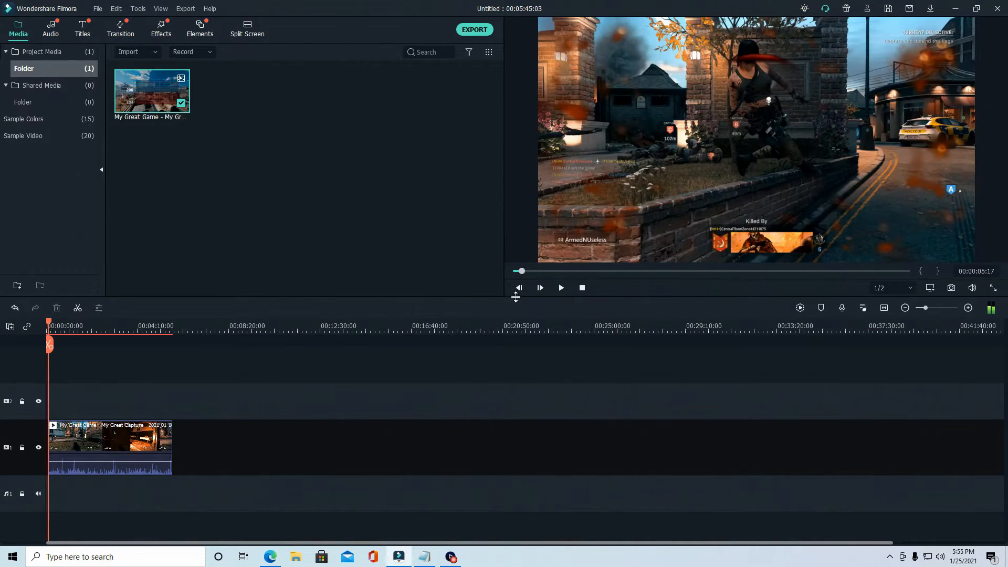
{"action": "left_click", "coordinate": [87, 441]}
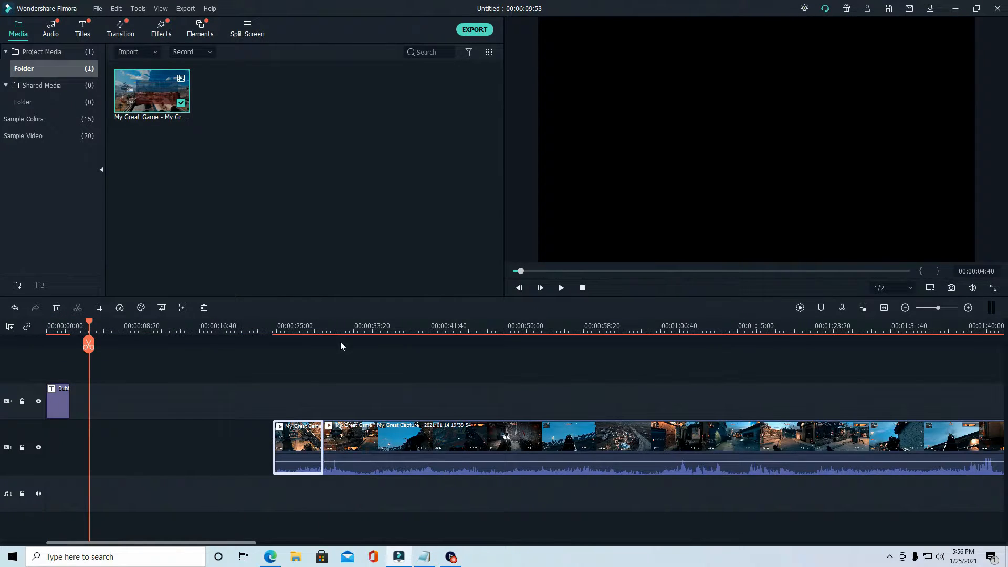
{"action": "left_click", "coordinate": [313, 339]}
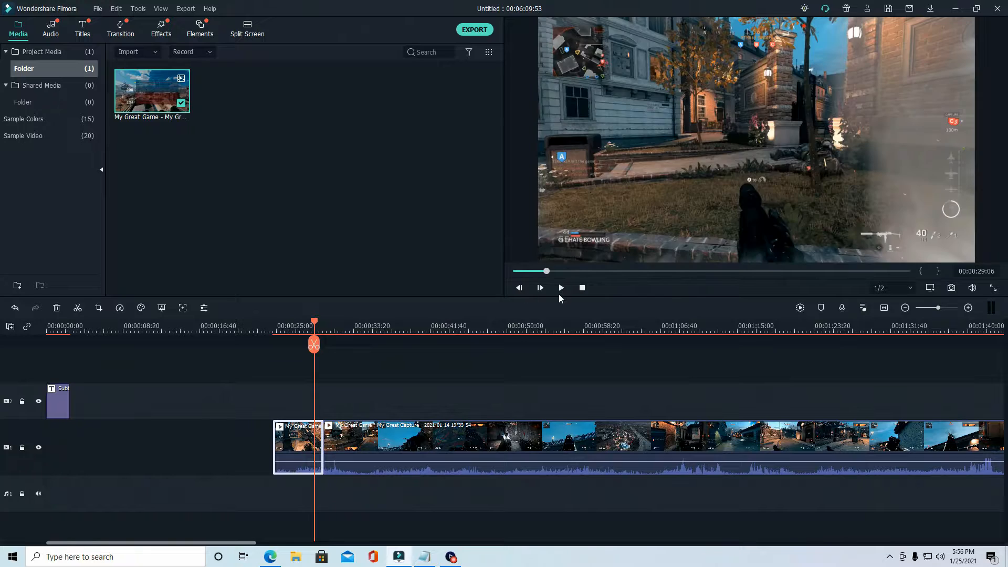
{"action": "left_click", "coordinate": [561, 288]}
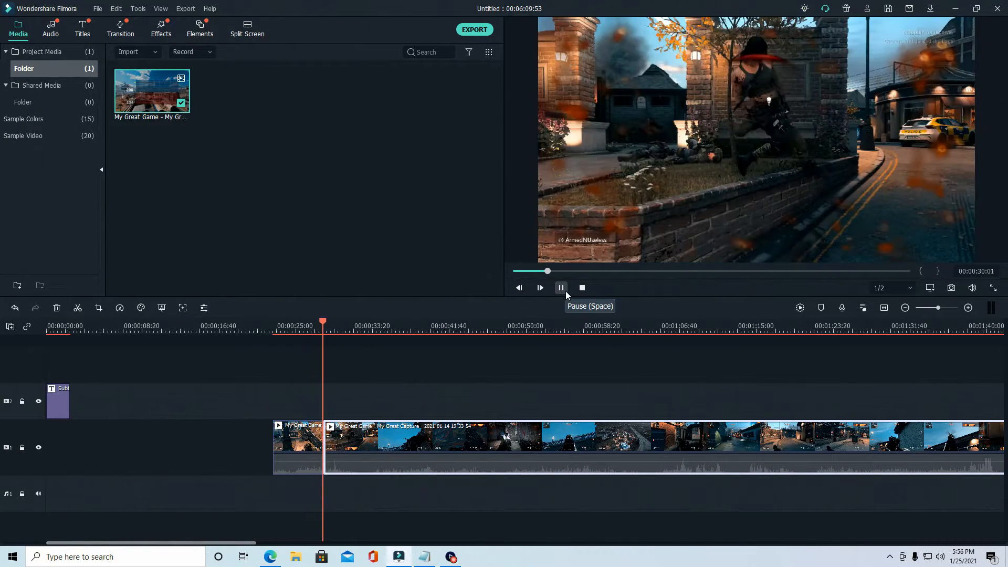
{"action": "left_click", "coordinate": [560, 288]}
Add a Fade transition at the cut between the two gameplay clips and preview it
{"action": "left_click", "coordinate": [122, 29]}
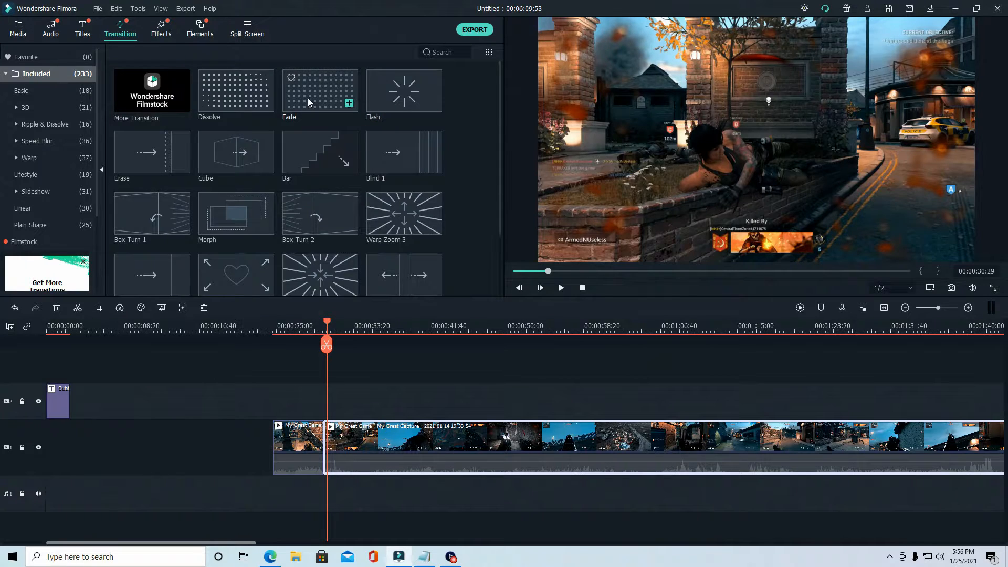
{"action": "left_click_drag", "start_coordinate": [308, 98], "coordinate": [317, 444]}
{"action": "left_click", "coordinate": [561, 287]}
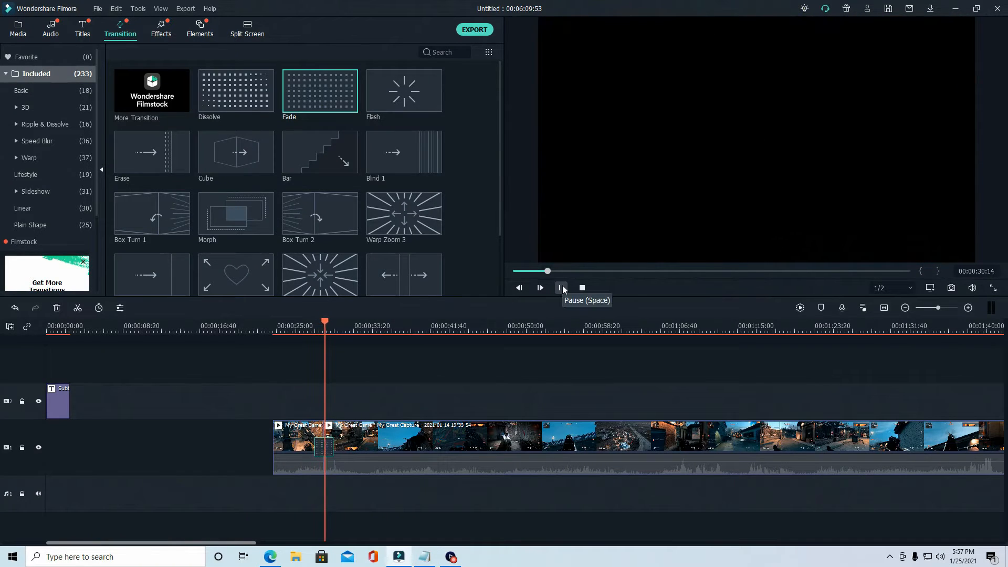
{"action": "left_click", "coordinate": [561, 288]}
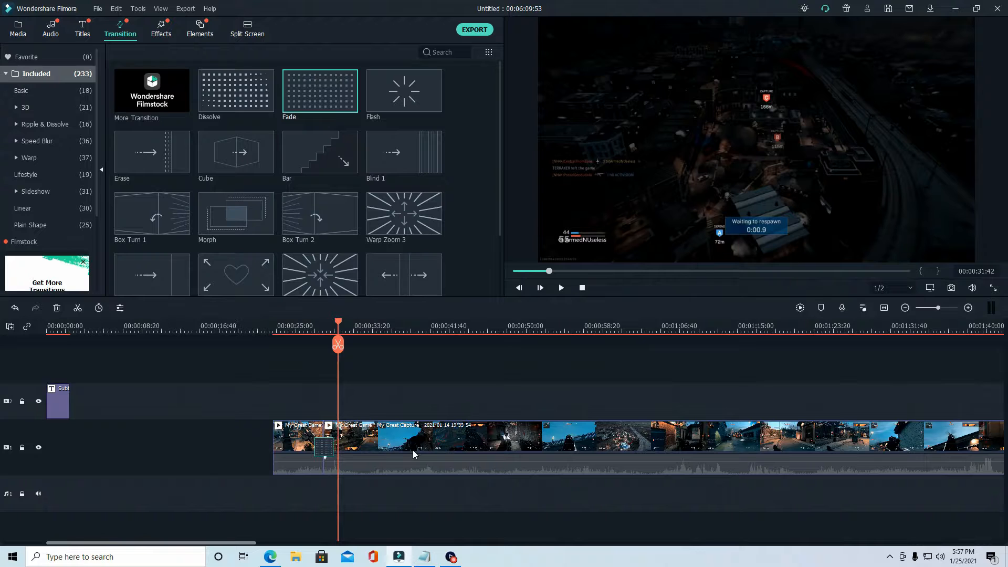
Shorten the first gameplay clip ahead of the transition by removing a section of its footage
{"action": "mouse_move", "coordinate": [338, 321]}
{"action": "left_mouse_down"}
{"action": "mouse_move", "coordinate": [364, 323]}
{"action": "mouse_move", "coordinate": [356, 325]}
{"action": "left_mouse_up"}
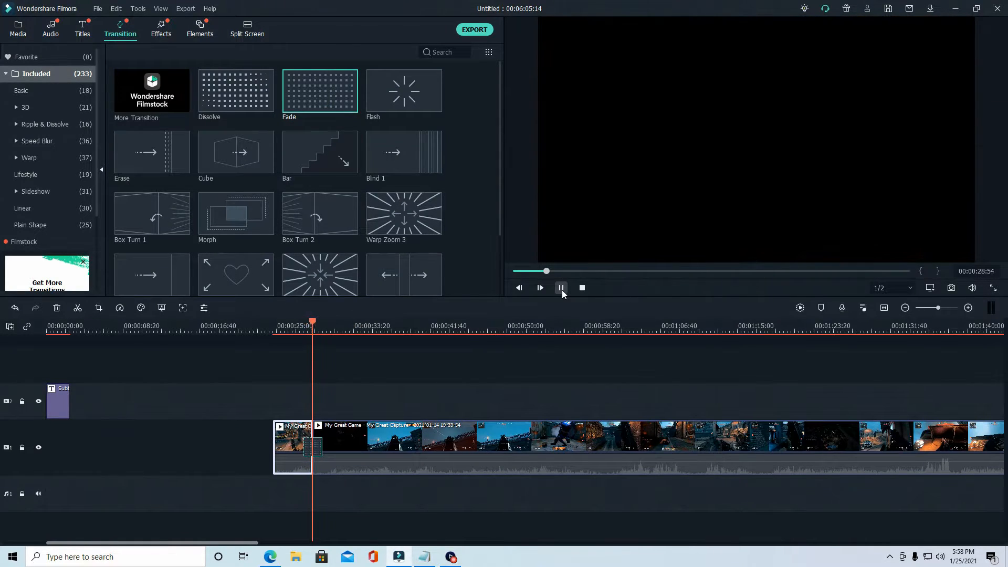
{"action": "left_click", "coordinate": [563, 288]}
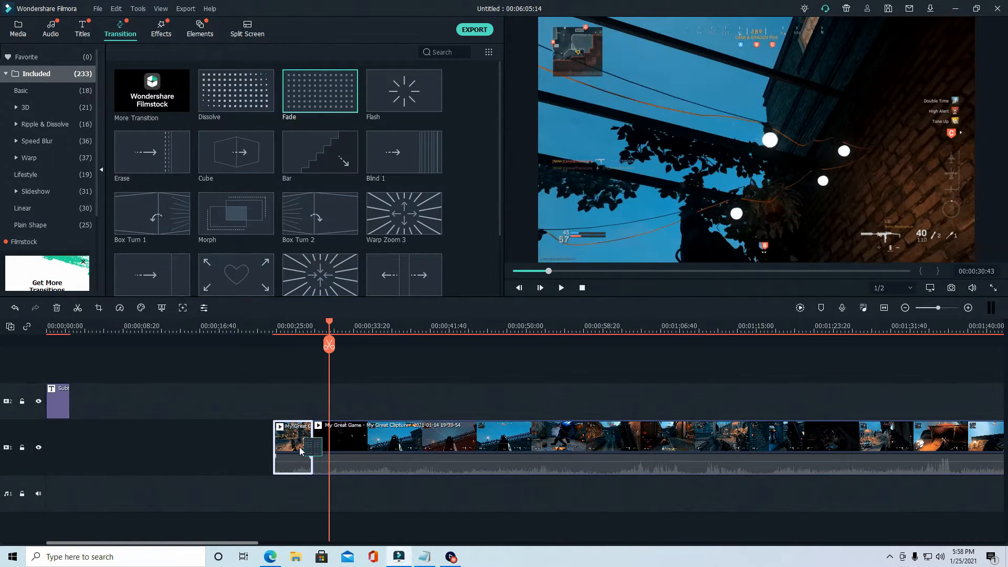
{"action": "left_click_drag", "start_coordinate": [297, 326], "coordinate": [284, 326]}
{"action": "left_click", "coordinate": [57, 308]}
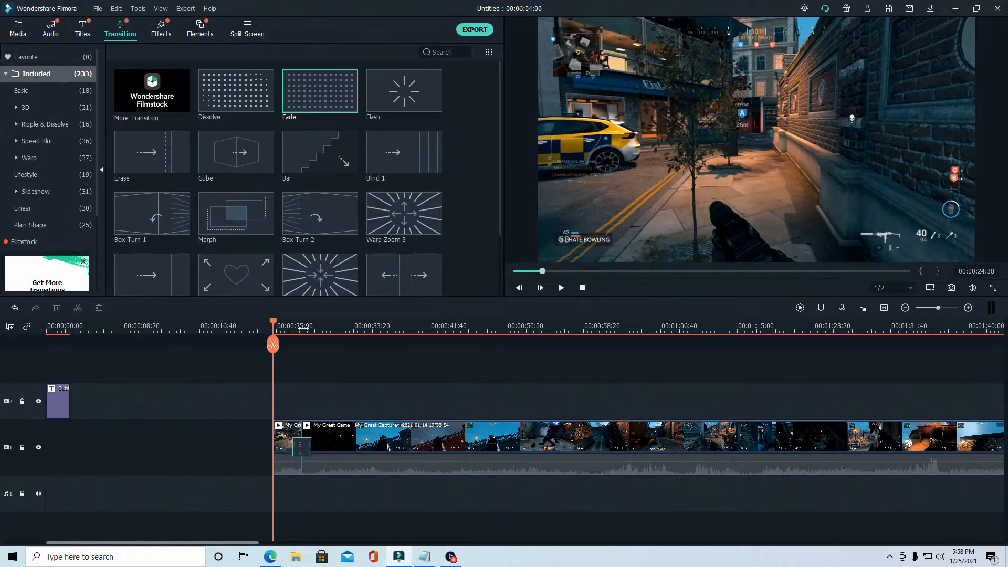
Replay the Fade transition between the shortened gameplay clips and delete it
{"action": "left_click", "coordinate": [560, 288]}
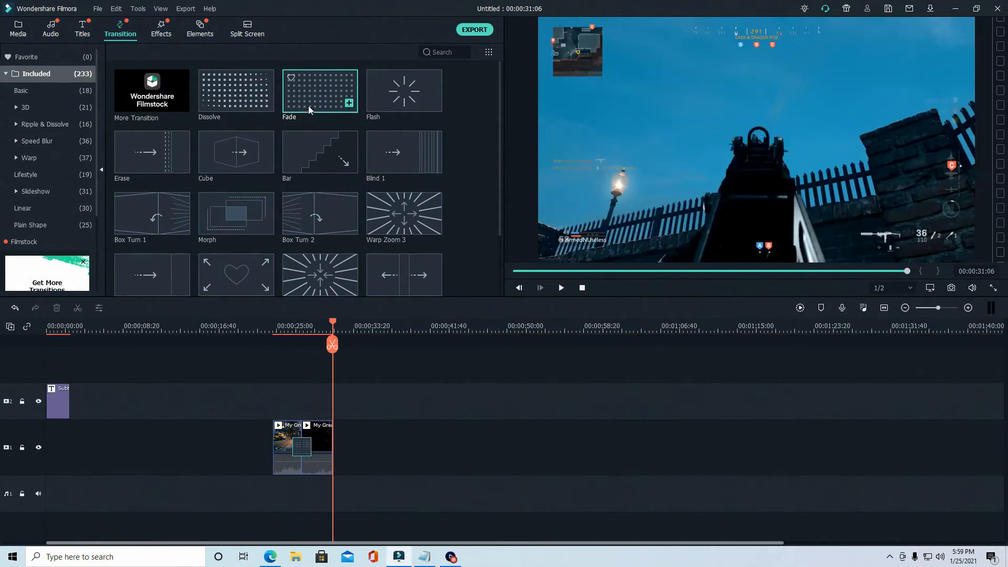
{"action": "right_click", "coordinate": [300, 444]}
{"action": "left_click", "coordinate": [327, 474]}
Examine the range of styles in the included transition library, from blur and warp to plain shape transitions
{"action": "scroll", "coordinate": [259, 192], "scroll_direction": "down", "scroll_amount": 5}
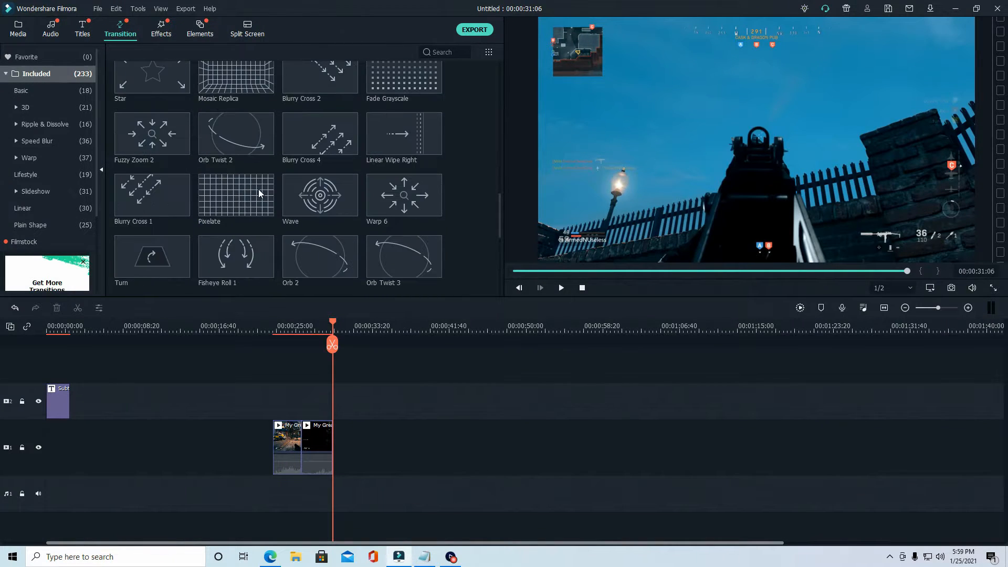
{"action": "scroll", "coordinate": [259, 192], "scroll_direction": "down", "scroll_amount": 5}
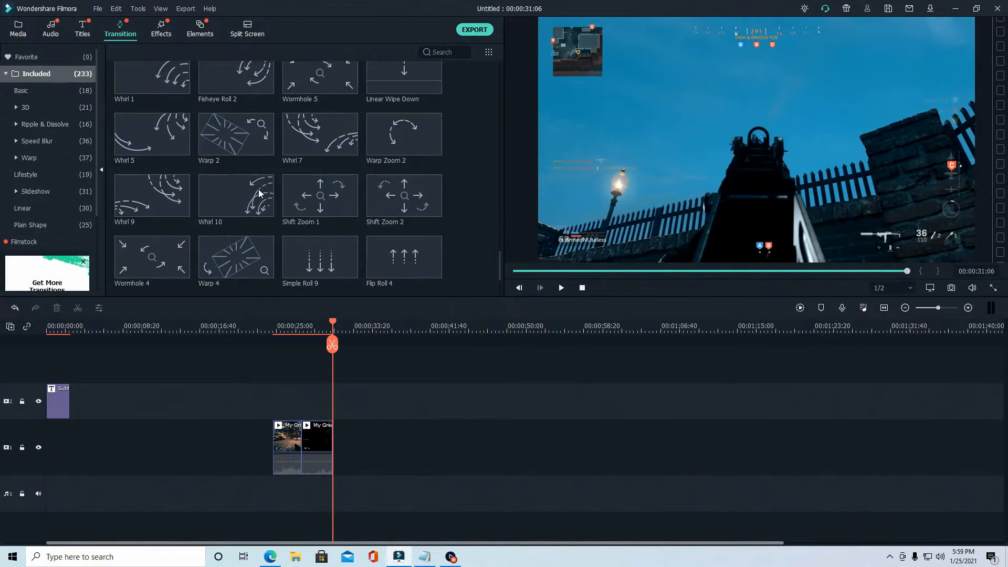
{"action": "scroll", "coordinate": [258, 192], "scroll_direction": "down", "scroll_amount": 5}
{"action": "scroll", "coordinate": [259, 193], "scroll_direction": "down", "scroll_amount": 5}
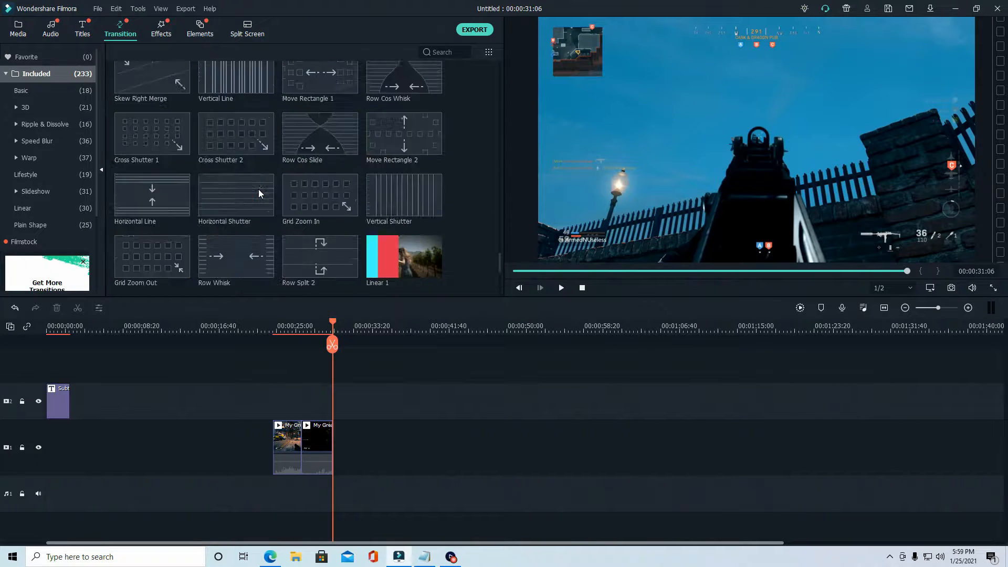
{"action": "scroll", "coordinate": [258, 192], "scroll_direction": "down", "scroll_amount": 5}
{"action": "scroll", "coordinate": [259, 193], "scroll_direction": "down", "scroll_amount": 5}
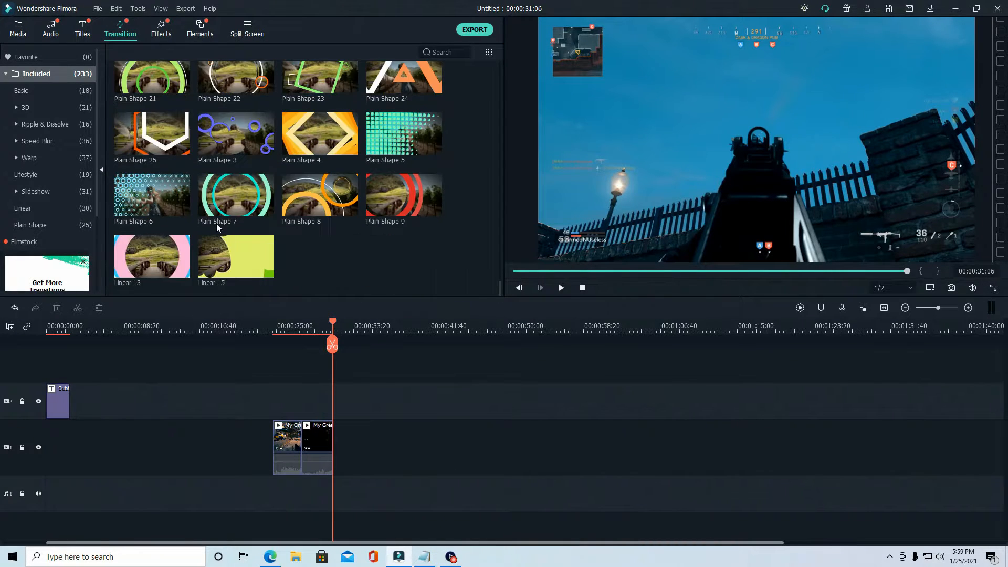
{"action": "scroll", "coordinate": [216, 222], "scroll_direction": "up", "scroll_amount": 15}
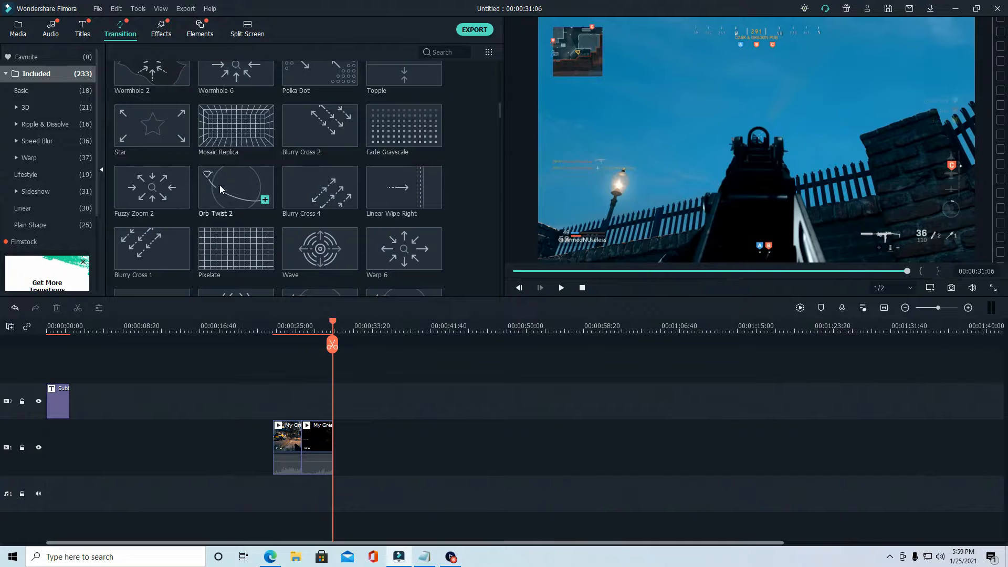
{"action": "scroll", "coordinate": [220, 185], "scroll_direction": "up", "scroll_amount": 3}
{"action": "scroll", "coordinate": [233, 197], "scroll_direction": "down", "scroll_amount": 3}
Apply the Blurry Cross 1 transition at the cut between the gameplay clips and preview it
{"action": "left_click_drag", "start_coordinate": [231, 242], "coordinate": [300, 456]}
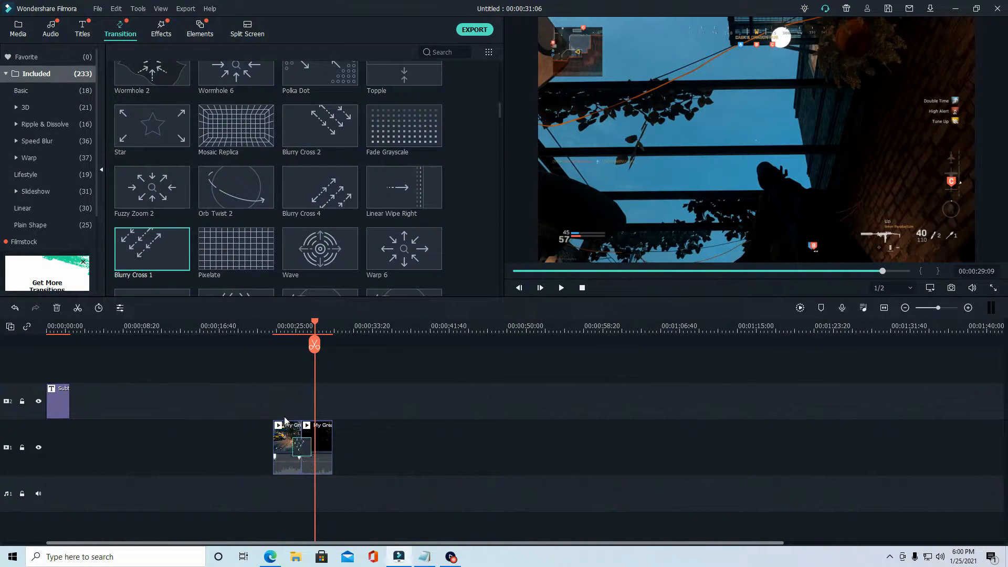
{"action": "left_click", "coordinate": [284, 326]}
{"action": "left_click", "coordinate": [559, 288]}
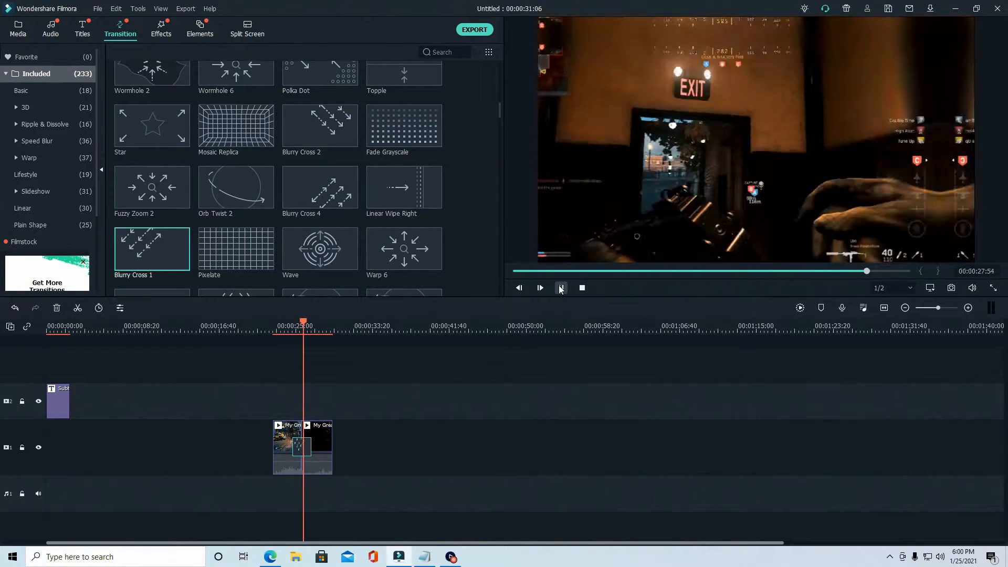
{"action": "key", "text": "space"}
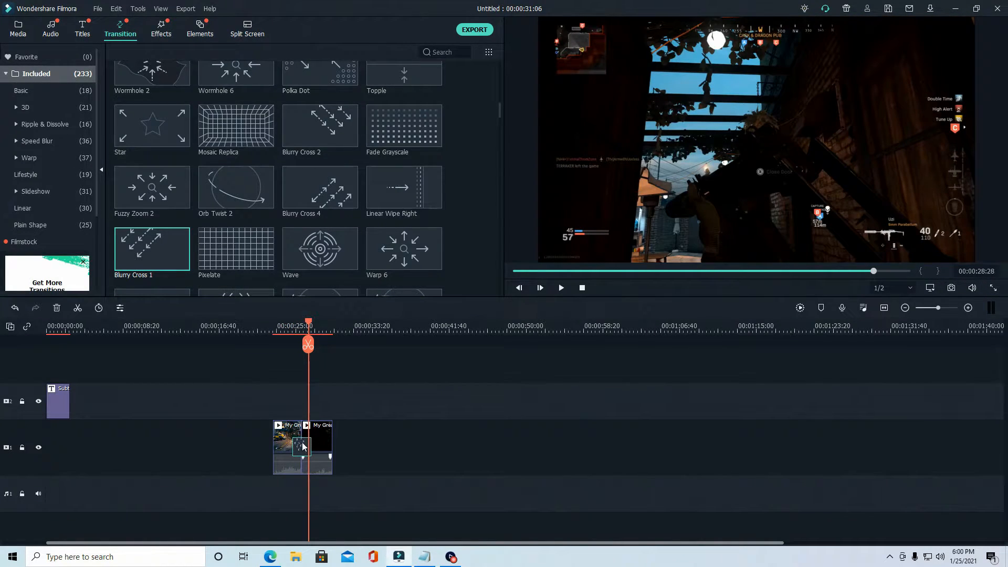
Replace the Blurry Cross 1 transition with the Wave transition at the cut and preview it
{"action": "left_click", "coordinate": [58, 309]}
{"action": "left_click_drag", "start_coordinate": [304, 256], "coordinate": [302, 426]}
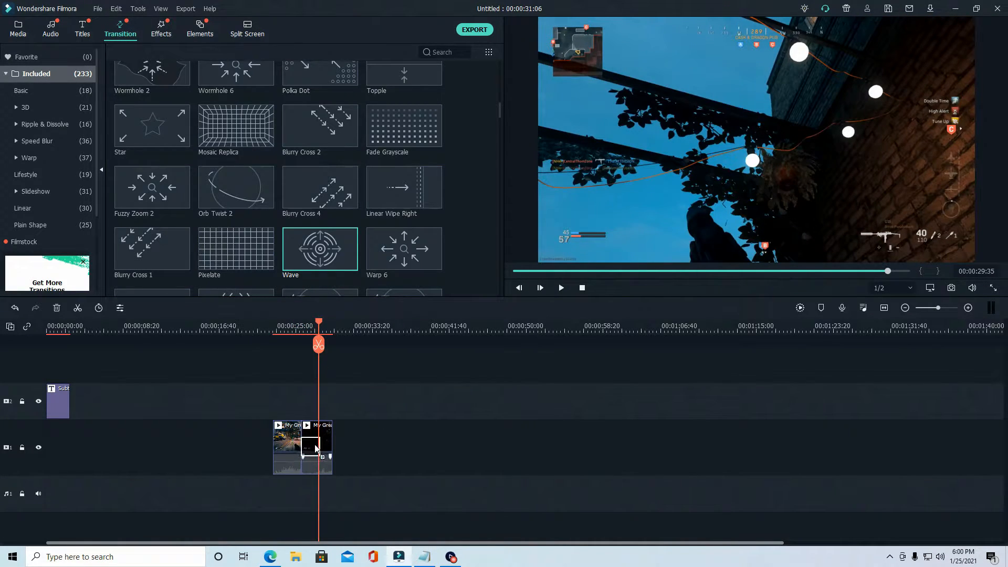
{"action": "key", "text": "space"}
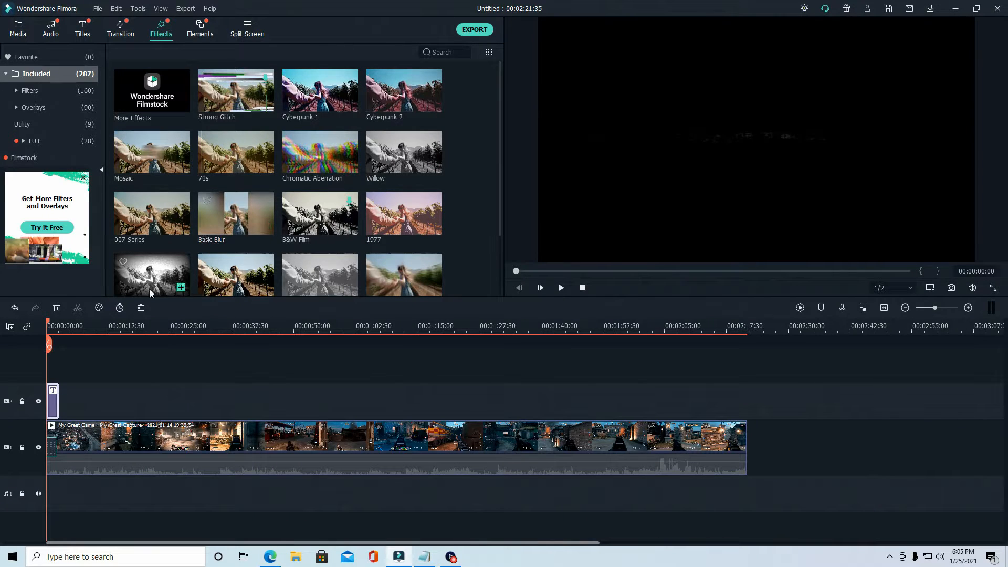
Examine the filters and overlays in the included effects library, and open the elements library
{"action": "scroll", "coordinate": [402, 238], "scroll_direction": "down", "scroll_amount": 5}
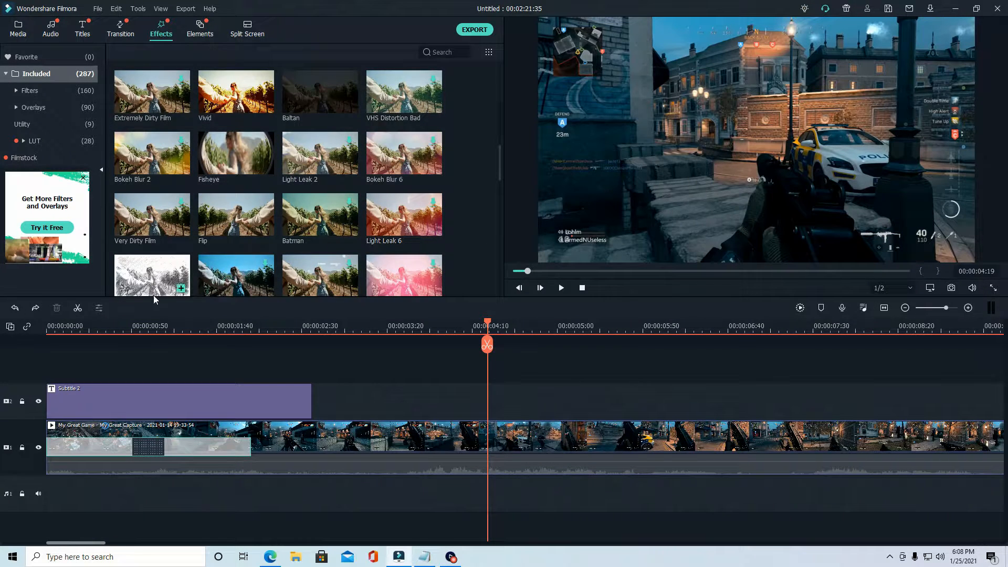
{"action": "scroll", "coordinate": [405, 258], "scroll_direction": "down", "scroll_amount": 5}
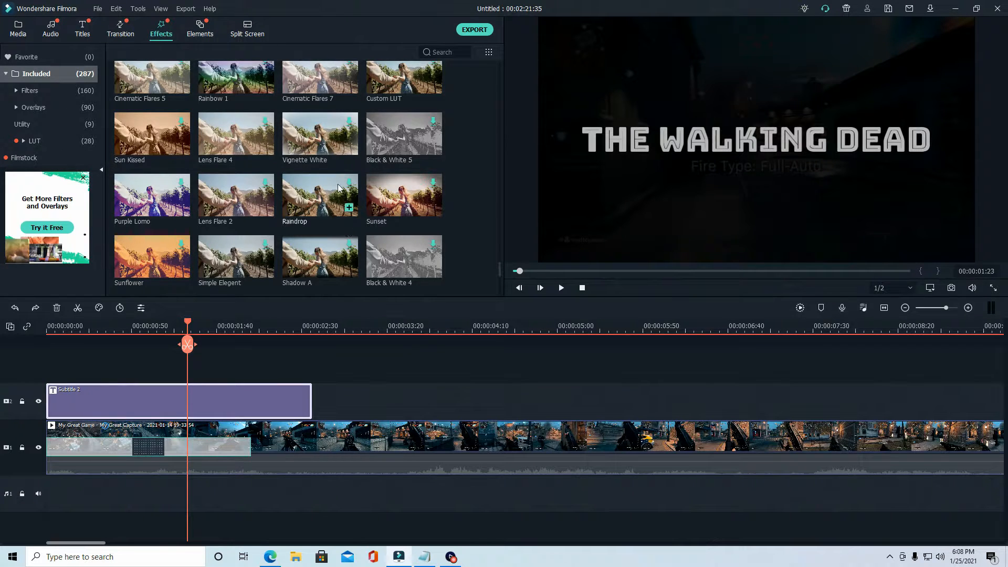
{"action": "scroll", "coordinate": [336, 194], "scroll_direction": "up", "scroll_amount": 3}
{"action": "scroll", "coordinate": [336, 195], "scroll_direction": "up", "scroll_amount": 3}
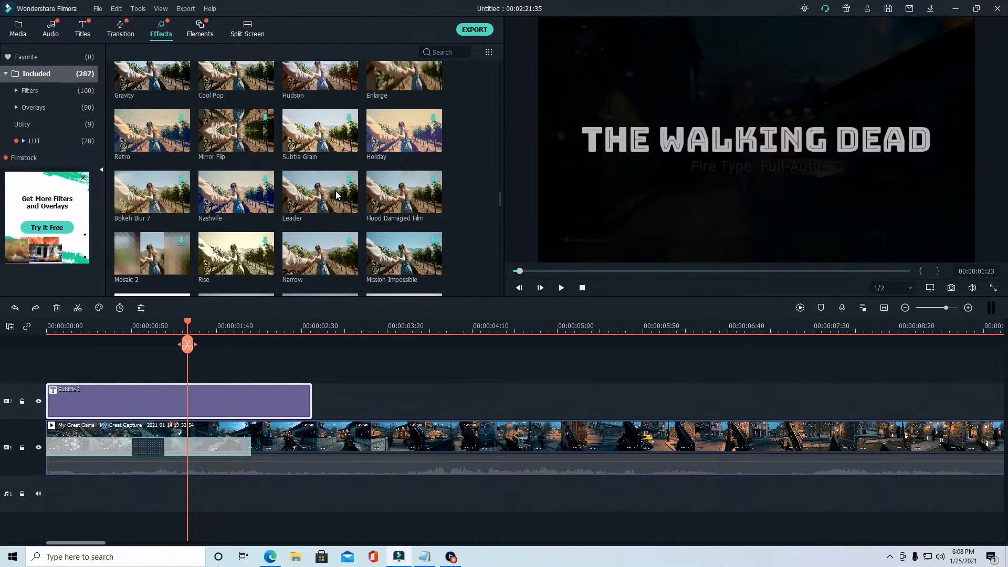
{"action": "scroll", "coordinate": [165, 213], "scroll_direction": "down", "scroll_amount": 10}
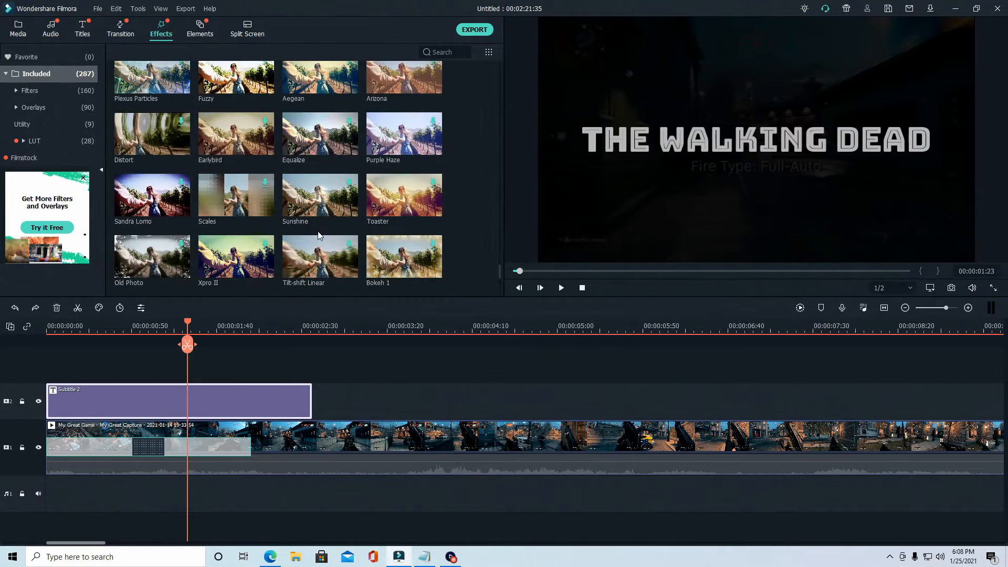
{"action": "scroll", "coordinate": [294, 210], "scroll_direction": "down", "scroll_amount": 2}
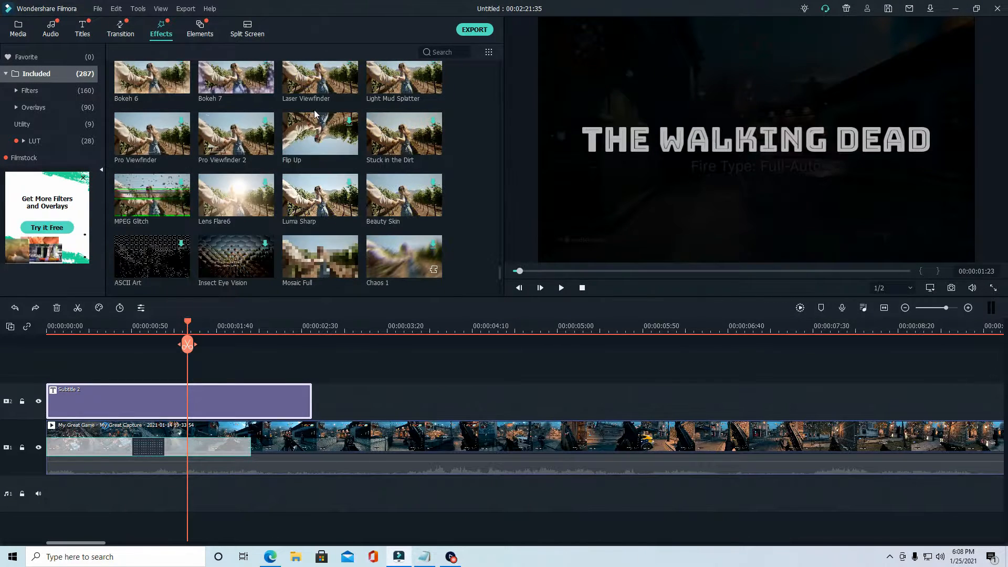
{"action": "scroll", "coordinate": [238, 137], "scroll_direction": "down", "scroll_amount": 3}
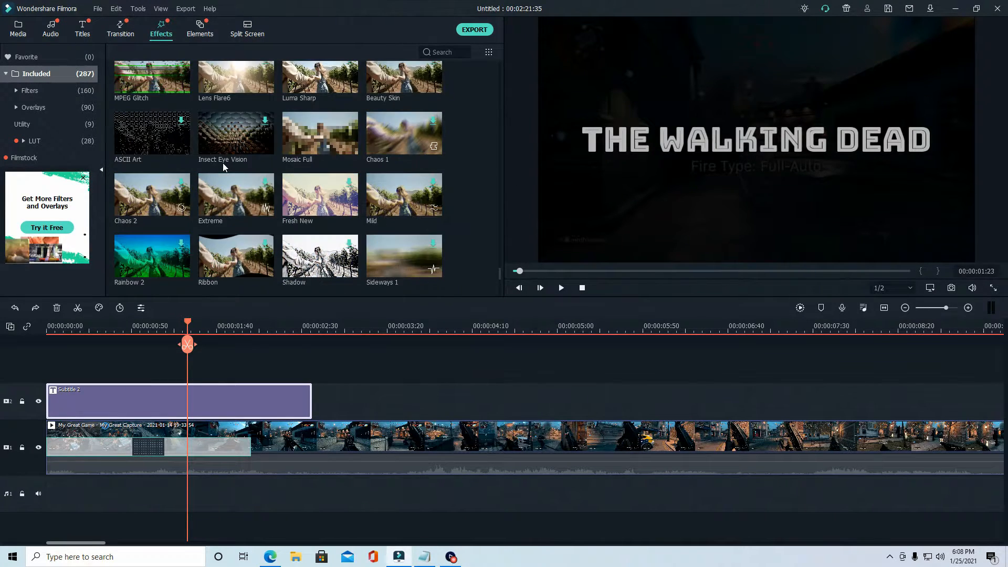
{"action": "scroll", "coordinate": [181, 205], "scroll_direction": "down", "scroll_amount": 4}
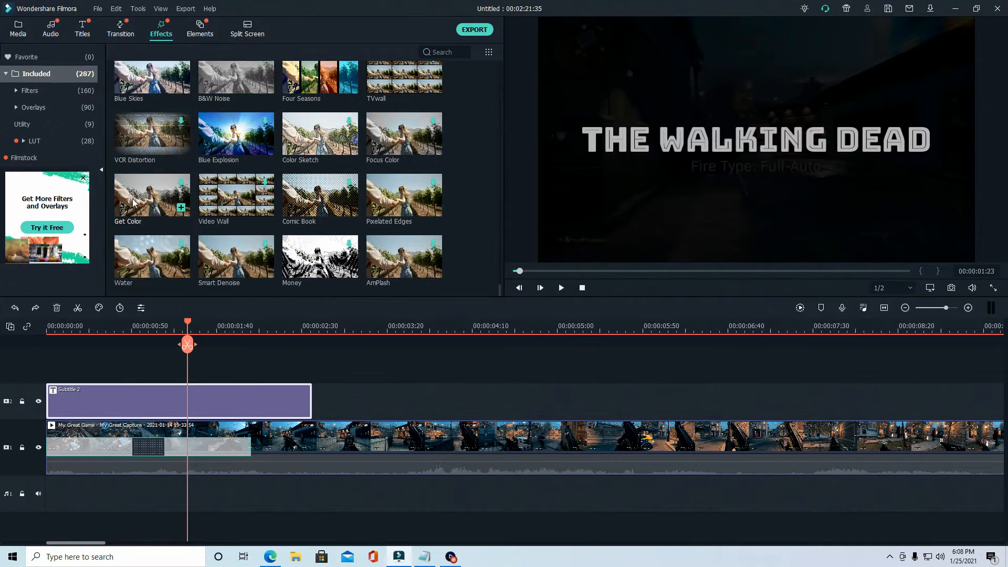
{"action": "scroll", "coordinate": [200, 194], "scroll_direction": "down", "scroll_amount": 4}
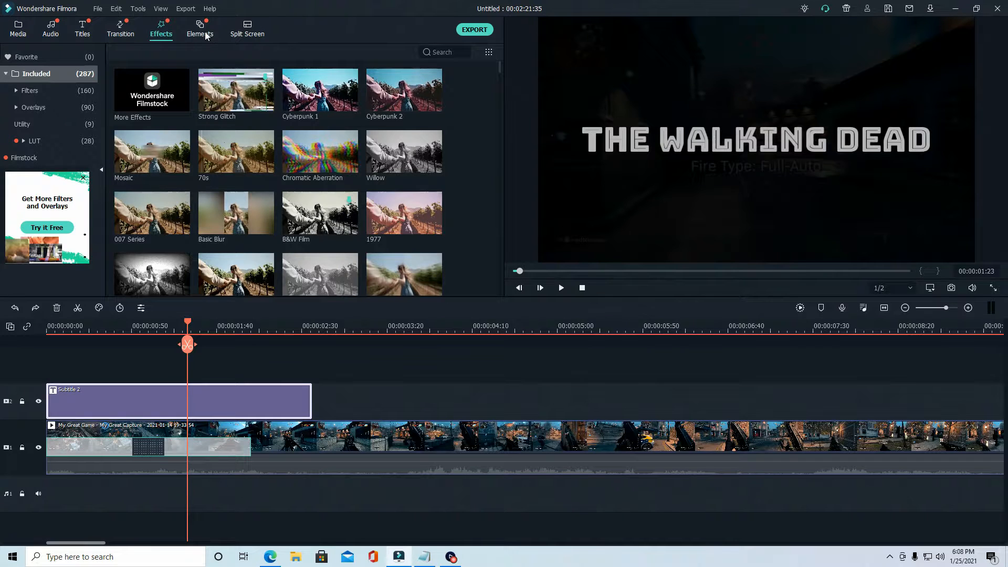
{"action": "left_click", "coordinate": [202, 31]}
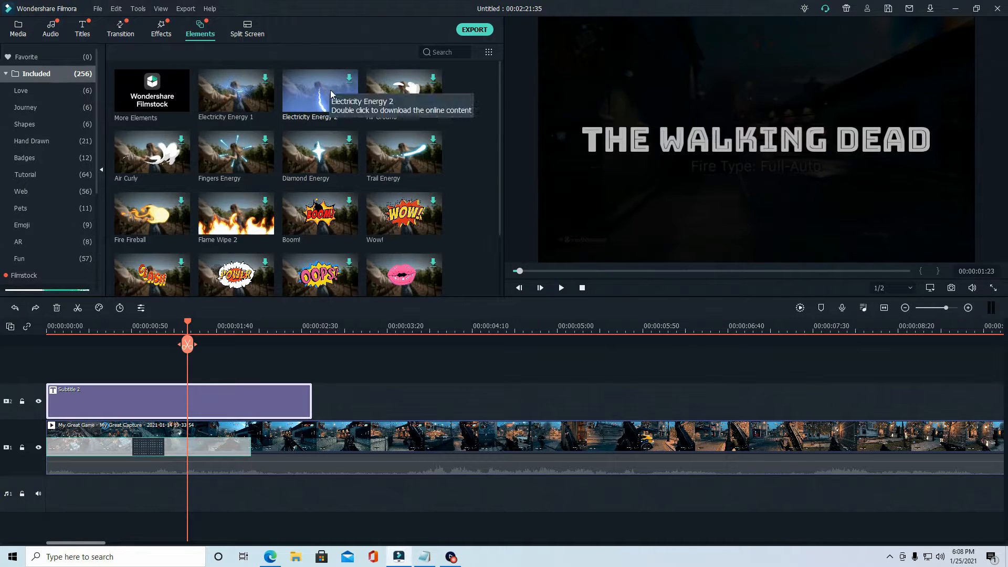
Browse the included elements, place Flame Wipe 2 above the title at the start of the timeline, and preview it
{"action": "scroll", "coordinate": [243, 226], "scroll_direction": "down", "scroll_amount": 10}
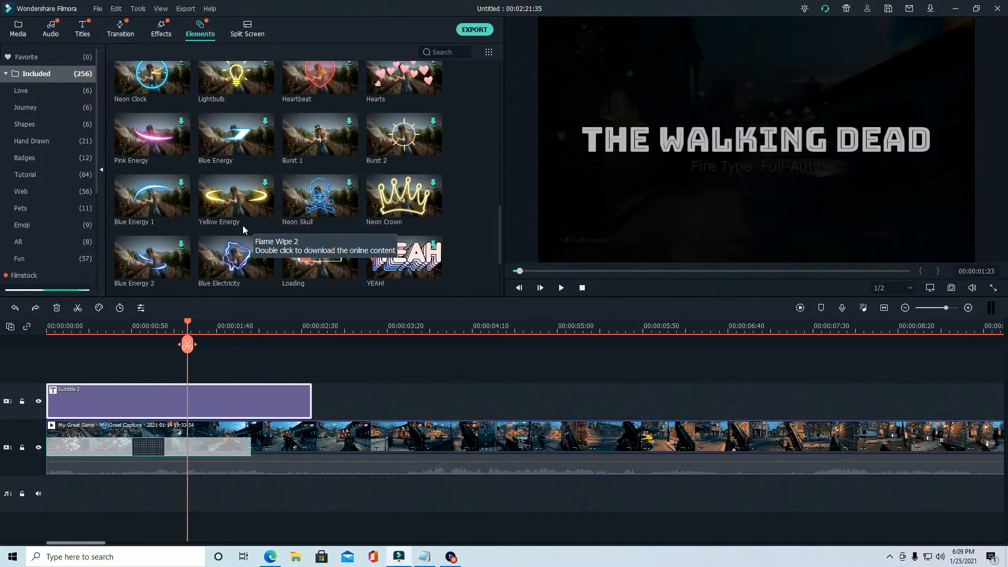
{"action": "scroll", "coordinate": [246, 247], "scroll_direction": "down", "scroll_amount": 3}
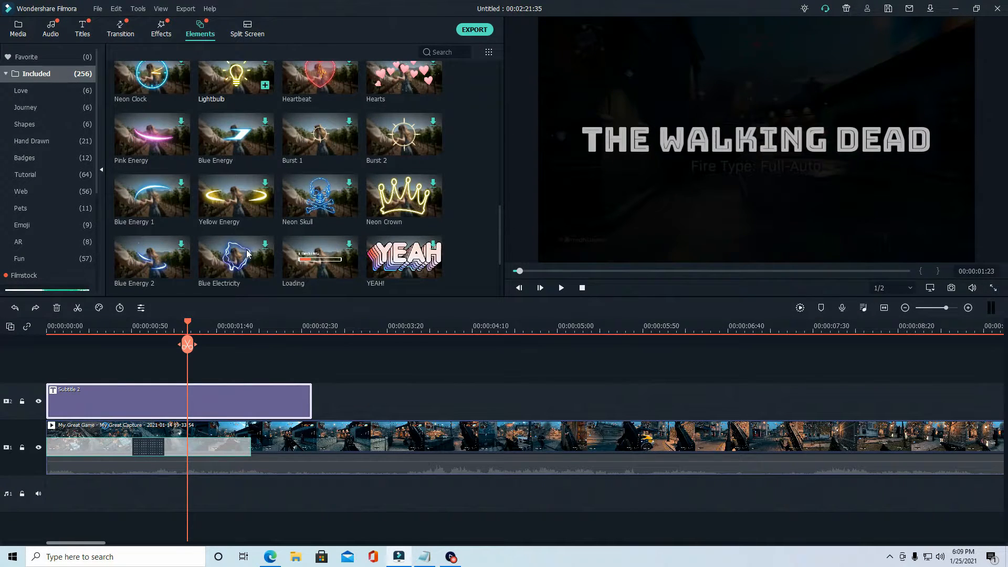
{"action": "scroll", "coordinate": [247, 254], "scroll_direction": "down", "scroll_amount": 2}
{"action": "scroll", "coordinate": [246, 254], "scroll_direction": "up", "scroll_amount": 12}
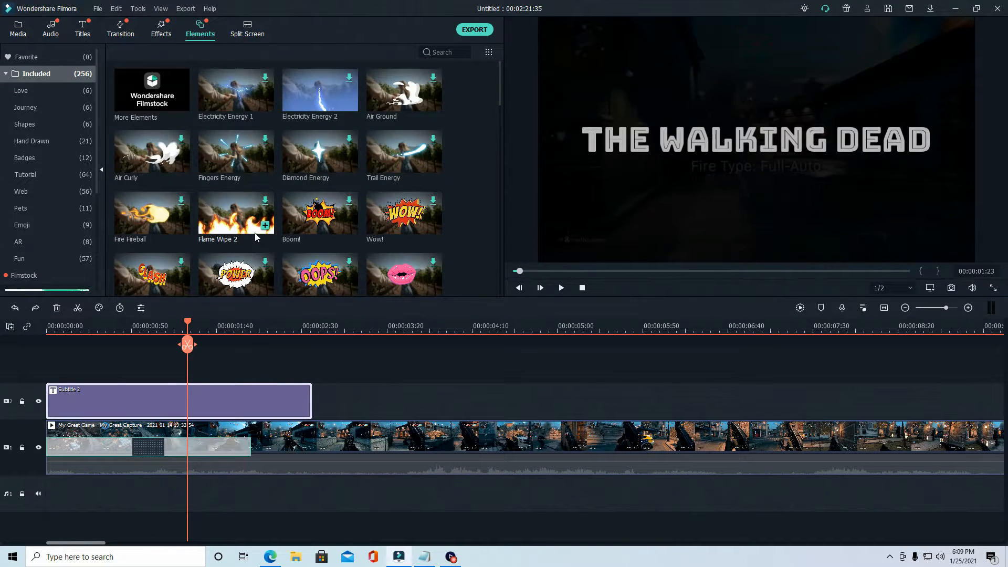
{"action": "left_click", "coordinate": [350, 80]}
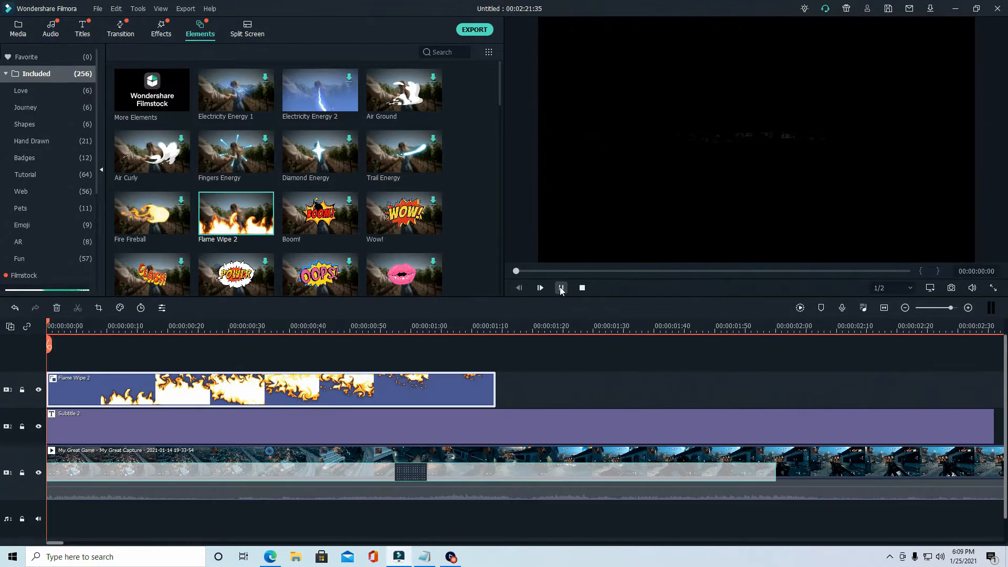
{"action": "left_click", "coordinate": [561, 288]}
{"action": "left_click", "coordinate": [561, 288]}
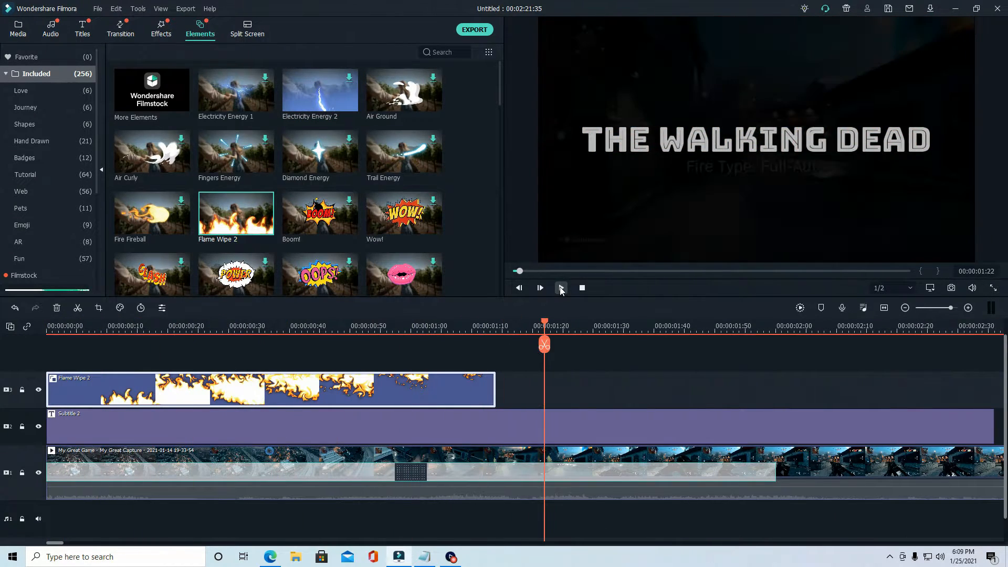
Set the Flame Wipe 2 clip's blending mode to Overlay in its compositing properties
{"action": "right_click", "coordinate": [393, 400]}
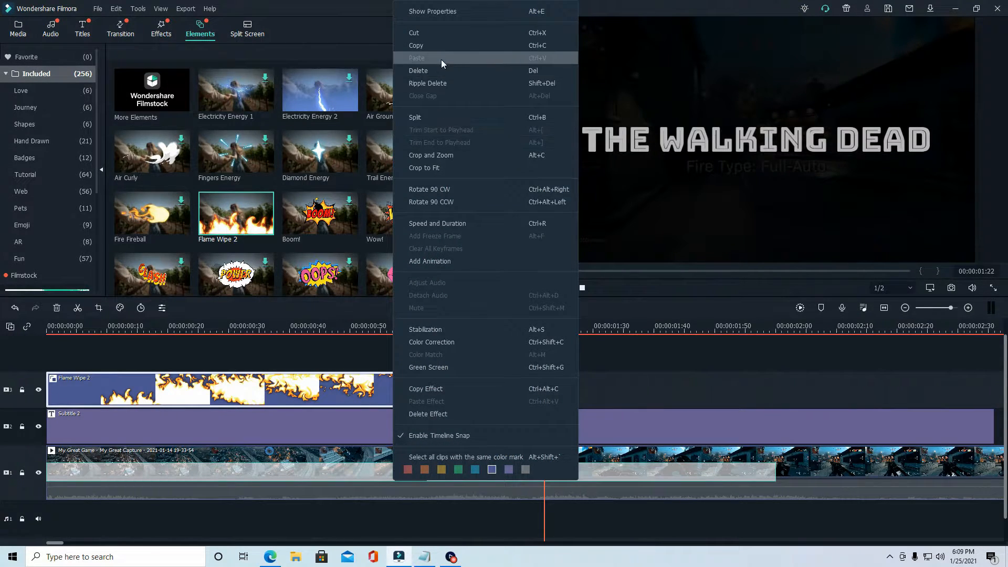
{"action": "left_click", "coordinate": [446, 13]}
{"action": "left_click", "coordinate": [21, 52]}
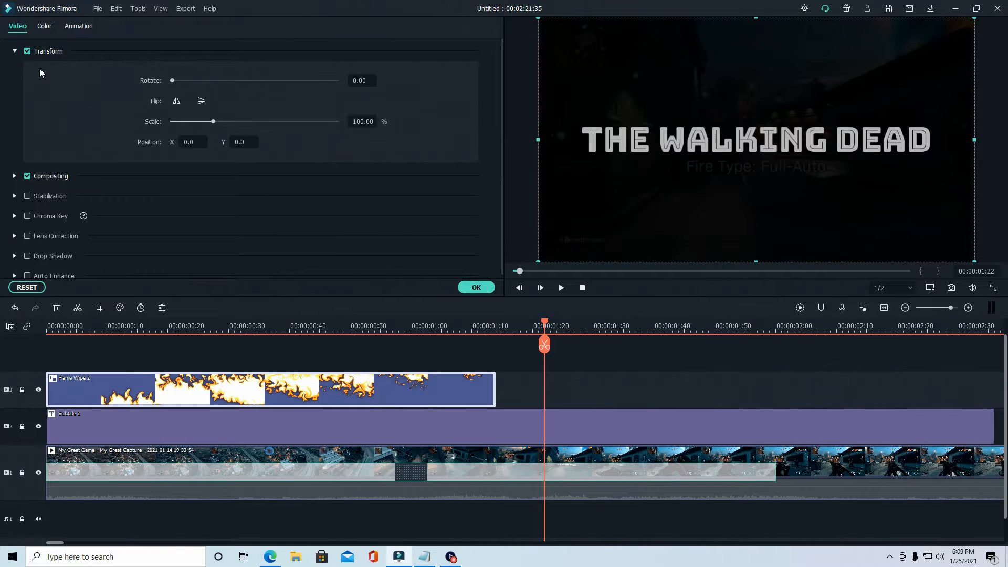
{"action": "left_click", "coordinate": [15, 176]}
{"action": "scroll", "coordinate": [110, 176], "scroll_direction": "down", "scroll_amount": 1}
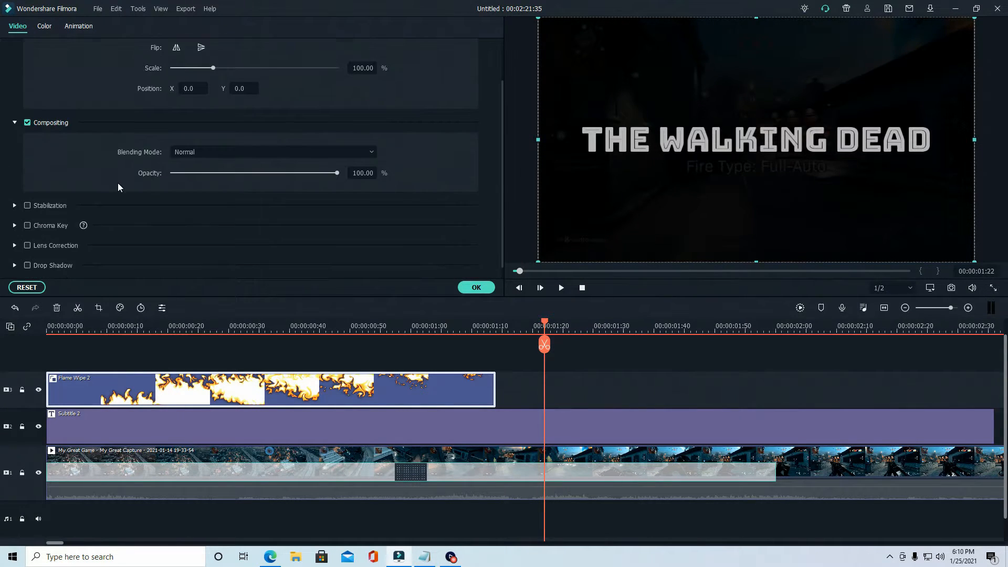
{"action": "left_click", "coordinate": [224, 150]}
{"action": "scroll", "coordinate": [227, 234], "scroll_direction": "down", "scroll_amount": 1}
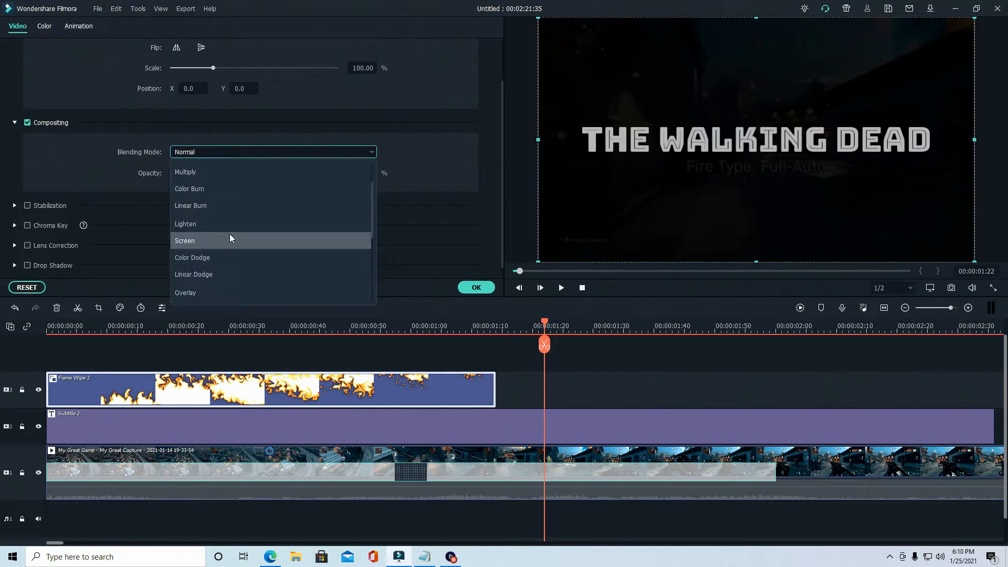
{"action": "scroll", "coordinate": [207, 268], "scroll_direction": "down", "scroll_amount": 2}
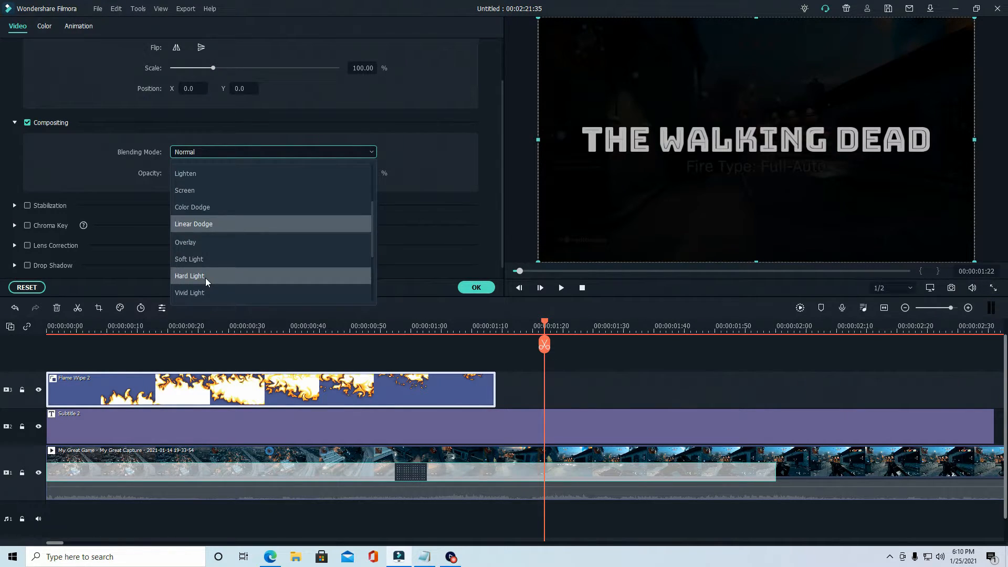
{"action": "left_click", "coordinate": [205, 239]}
Preview the blended flame wipe over the title from the timeline start, and view the clip's preset animations
{"action": "left_click", "coordinate": [120, 326]}
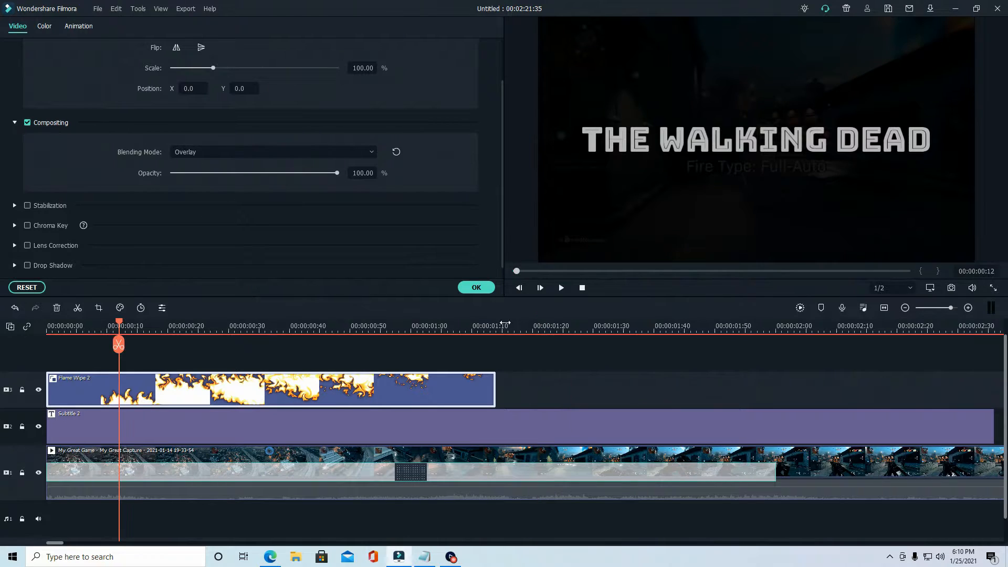
{"action": "left_click", "coordinate": [560, 288]}
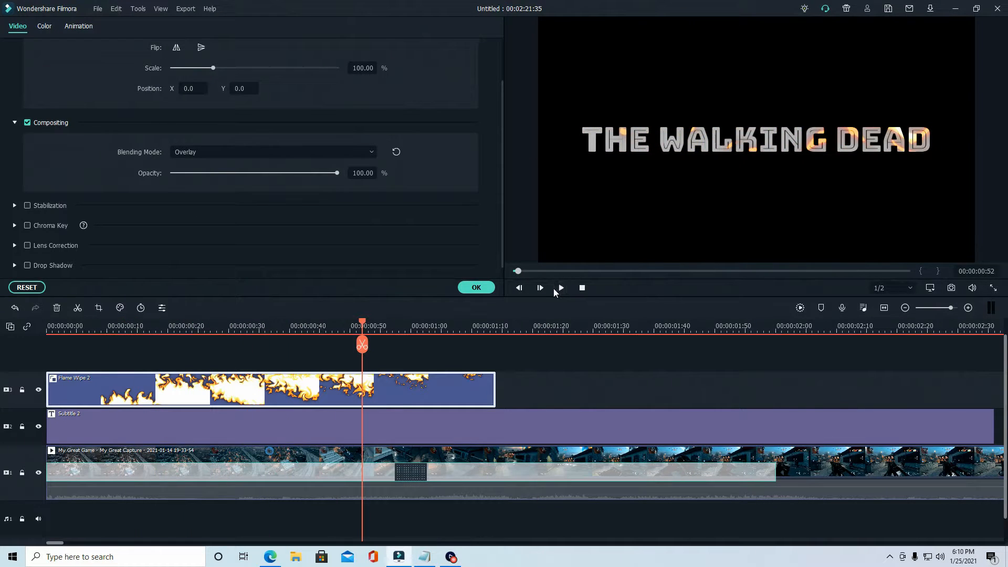
{"action": "left_click", "coordinate": [151, 329]}
{"action": "left_click_drag", "start_coordinate": [150, 322], "coordinate": [46, 319]}
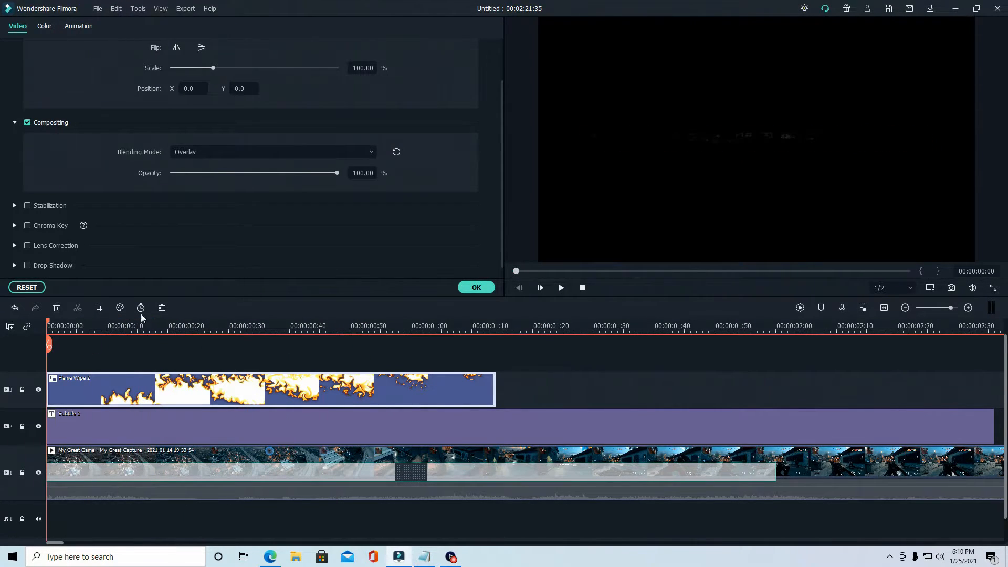
{"action": "left_click", "coordinate": [560, 288]}
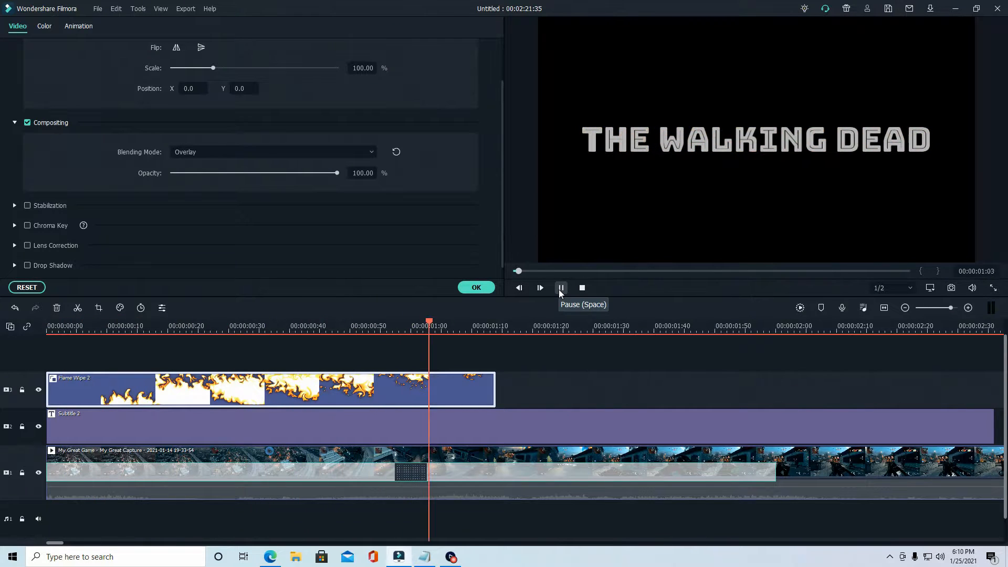
{"action": "left_click", "coordinate": [79, 26]}
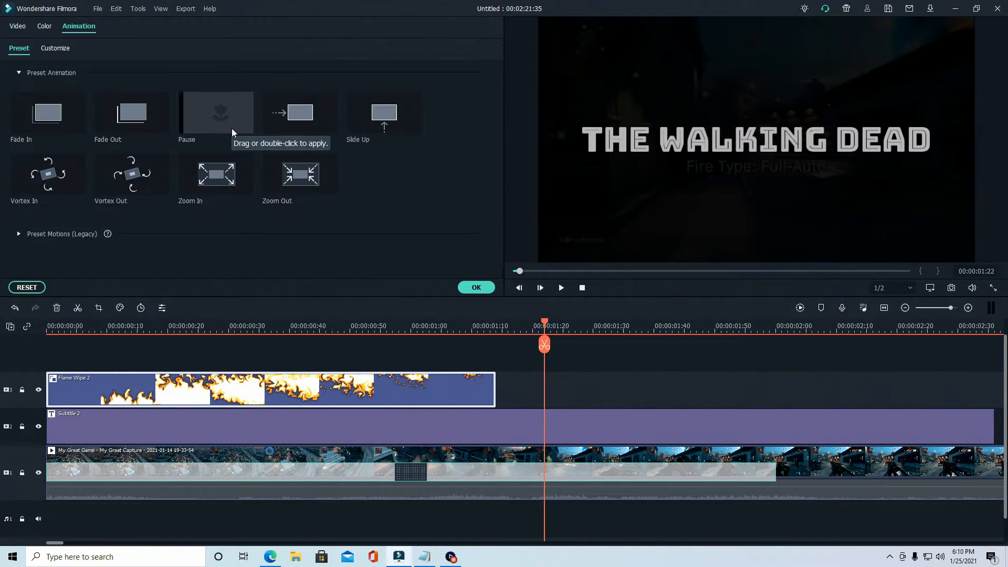
{"action": "left_click", "coordinate": [476, 287]}
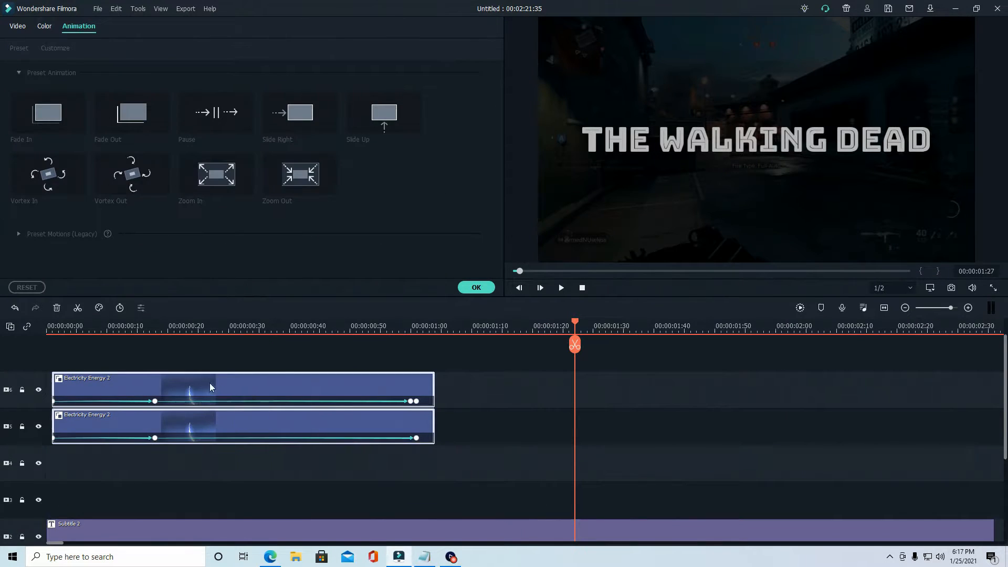
Delete both Electricity Energy 2 clips from the upper tracks, and open the gameplay clip's video properties
{"action": "left_click", "coordinate": [56, 308]}
{"action": "scroll", "coordinate": [251, 357], "scroll_direction": "down", "scroll_amount": 2}
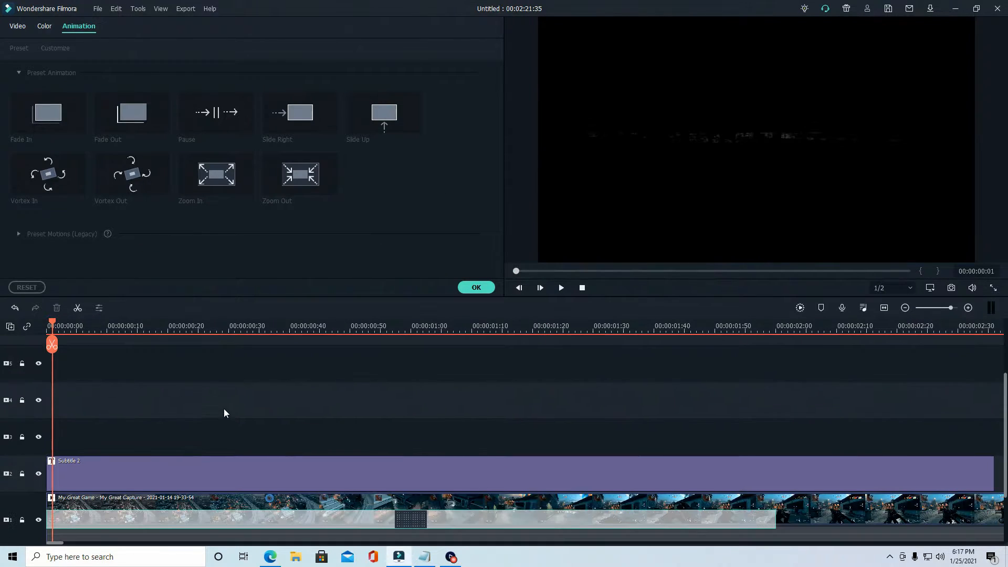
{"action": "double_click", "coordinate": [313, 508]}
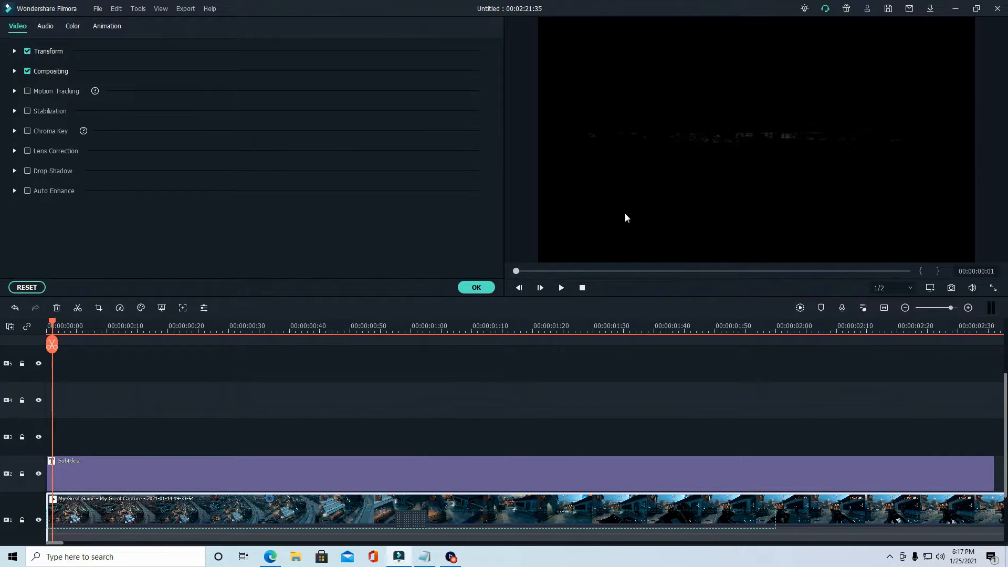
{"action": "left_click", "coordinate": [604, 343]}
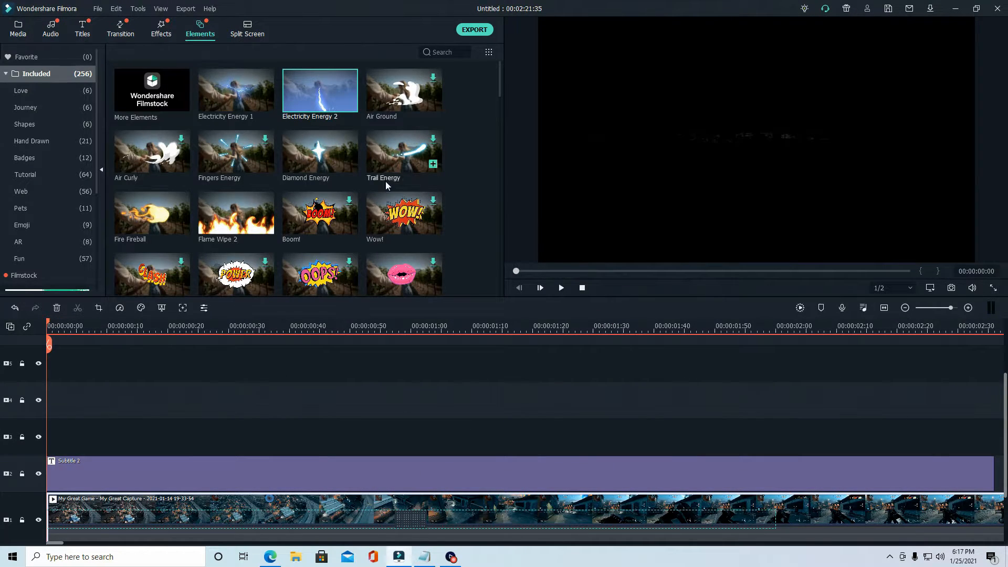
Examine the hand-drawn, web, tutorial, badge and pet graphics in the included elements library
{"action": "scroll", "coordinate": [377, 162], "scroll_direction": "down", "scroll_amount": 15}
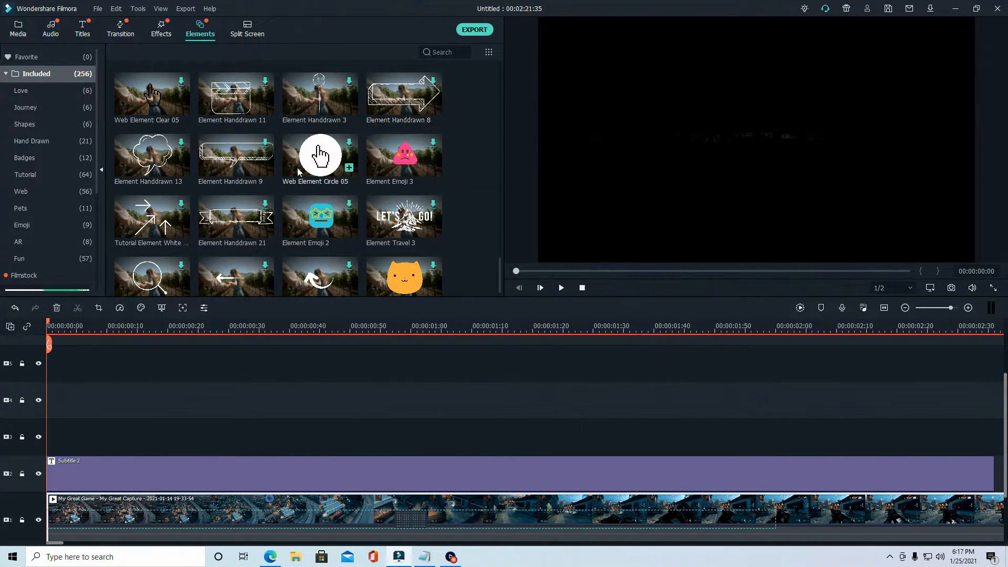
{"action": "scroll", "coordinate": [317, 155], "scroll_direction": "down", "scroll_amount": 5}
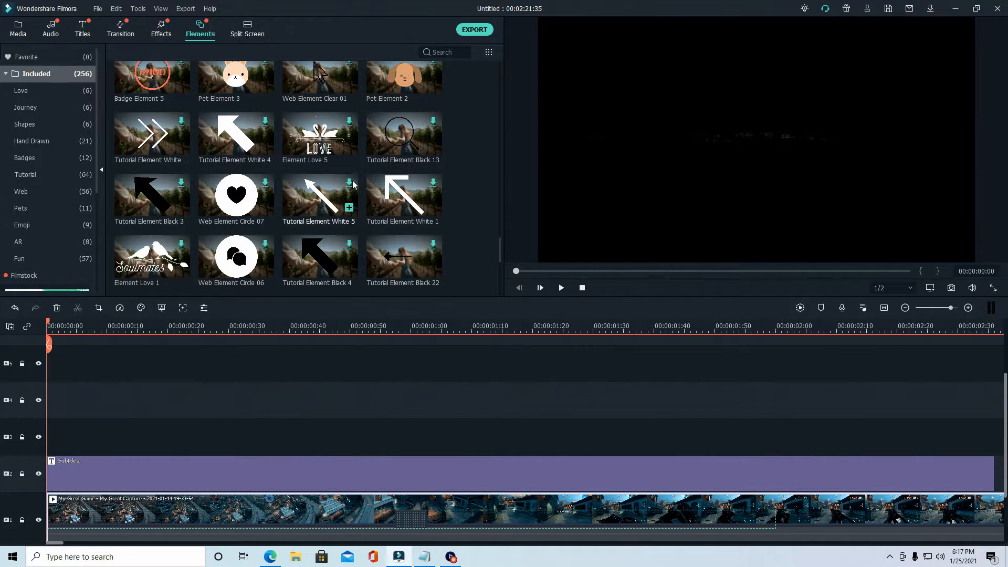
{"action": "scroll", "coordinate": [226, 256], "scroll_direction": "down", "scroll_amount": 3}
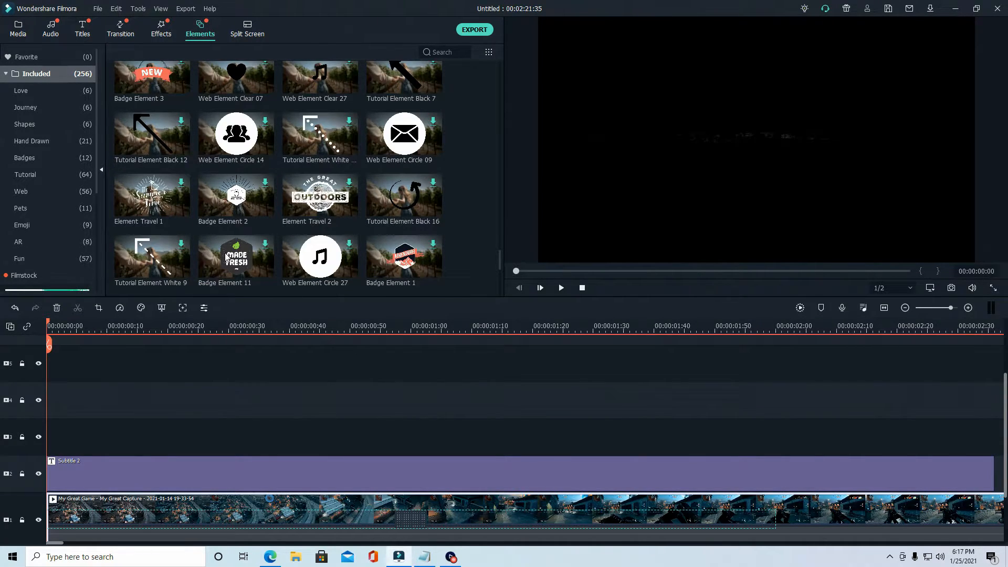
{"action": "scroll", "coordinate": [226, 257], "scroll_direction": "down", "scroll_amount": 3}
{"action": "scroll", "coordinate": [226, 256], "scroll_direction": "down", "scroll_amount": 3}
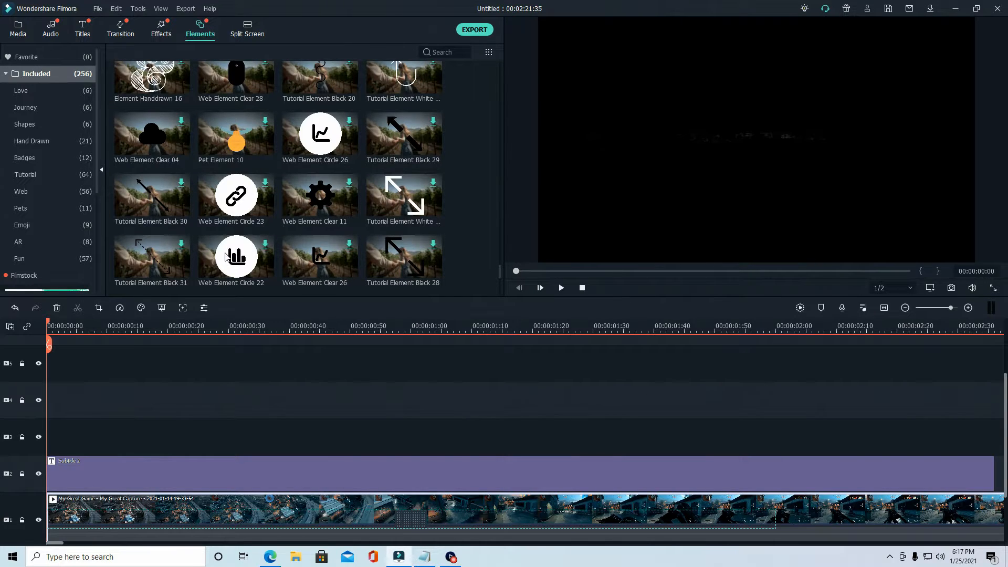
{"action": "scroll", "coordinate": [226, 256], "scroll_direction": "down", "scroll_amount": 3}
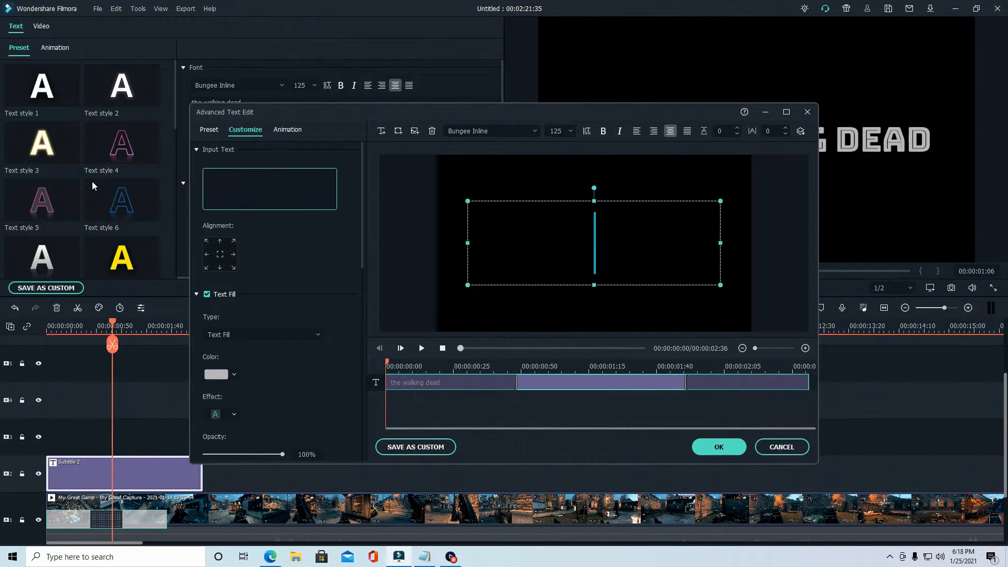
Enter "intro to editing" as the title text in the advanced text editor
{"action": "type", "text": "into"}
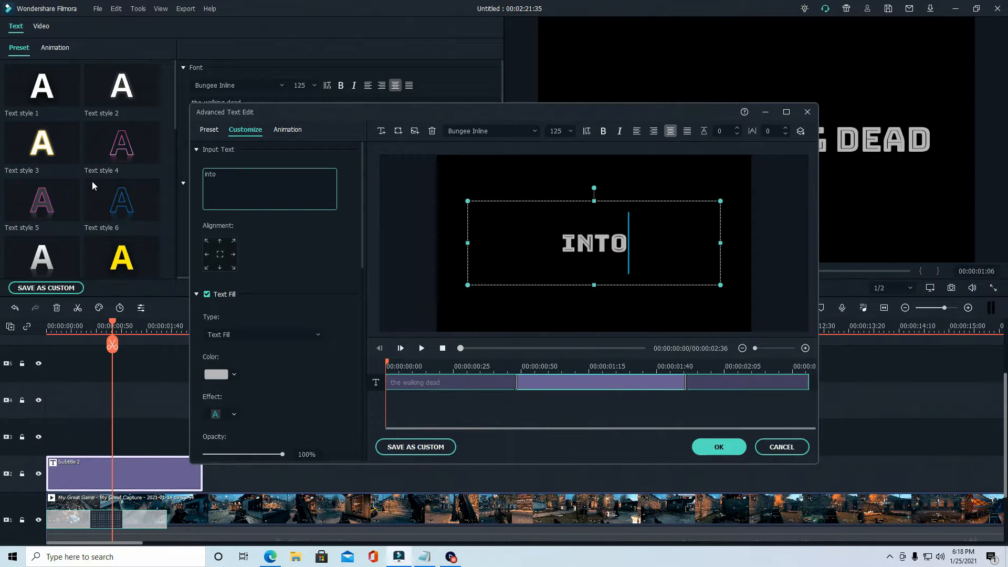
{"action": "key", "text": "BackSpace"}
{"action": "type", "text": "ro to ed"}
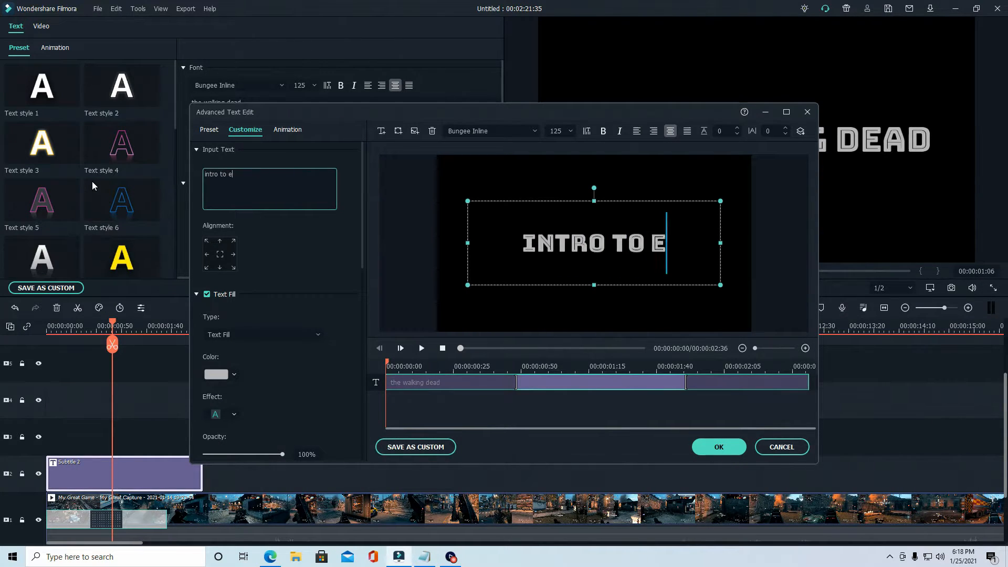
{"action": "type", "text": "iting"}
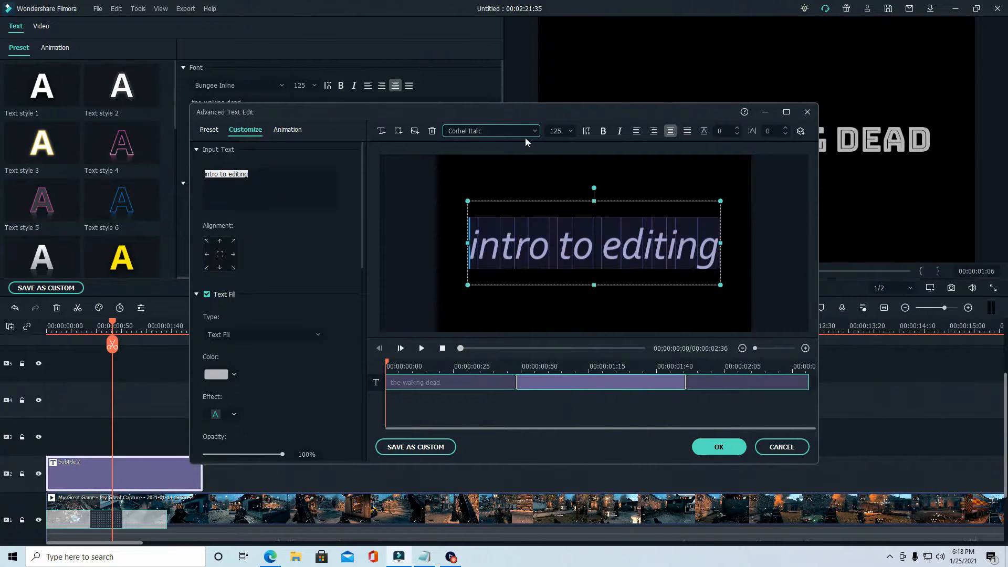
Set the title text's font to Caveat Bold
{"action": "left_click", "coordinate": [525, 133]}
{"action": "scroll", "coordinate": [507, 223], "scroll_direction": "down", "scroll_amount": 3}
{"action": "scroll", "coordinate": [499, 246], "scroll_direction": "up", "scroll_amount": 1}
{"action": "scroll", "coordinate": [489, 273], "scroll_direction": "up", "scroll_amount": 6}
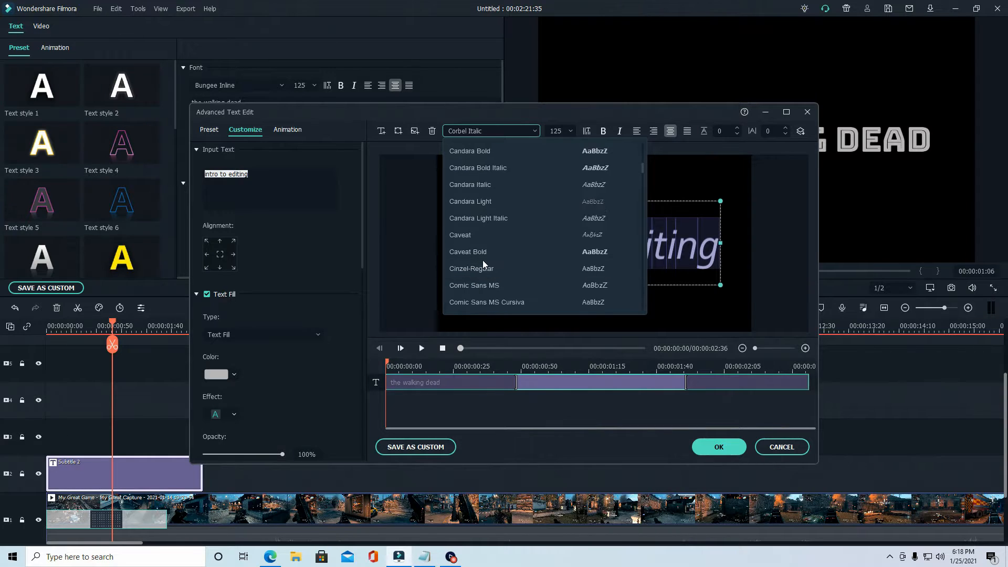
{"action": "left_click", "coordinate": [483, 241]}
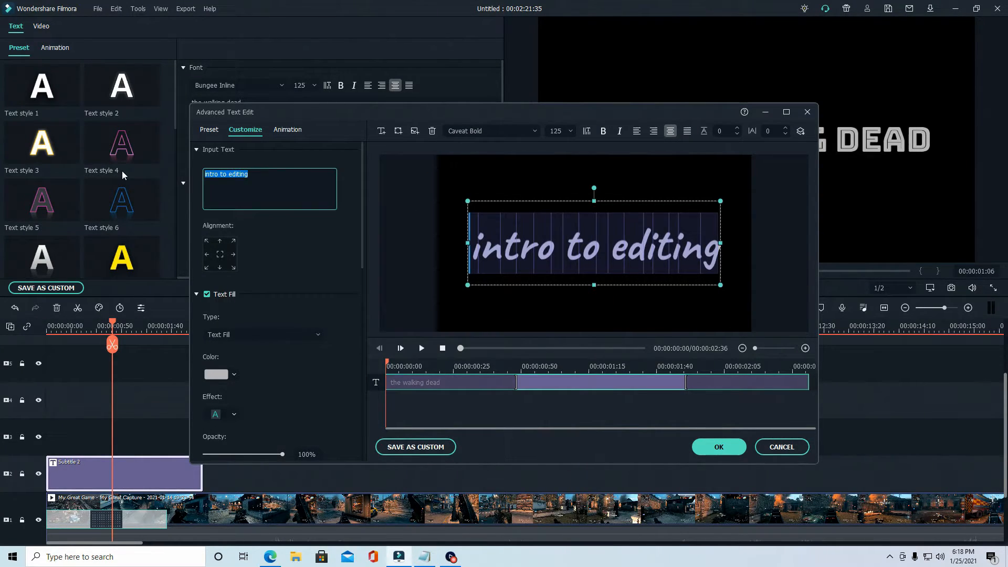
Retype the title with capitalised words as "Intro To Editing", and pause the timeline preview
{"action": "key", "text": "BackSpace"}
{"action": "type", "text": "Intro t"}
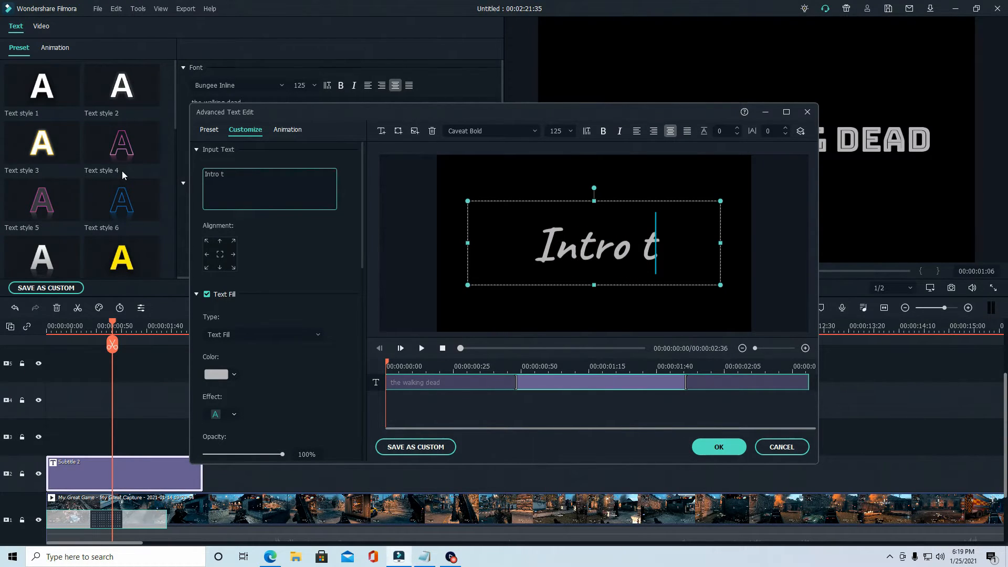
{"action": "key", "text": "BackSpace"}
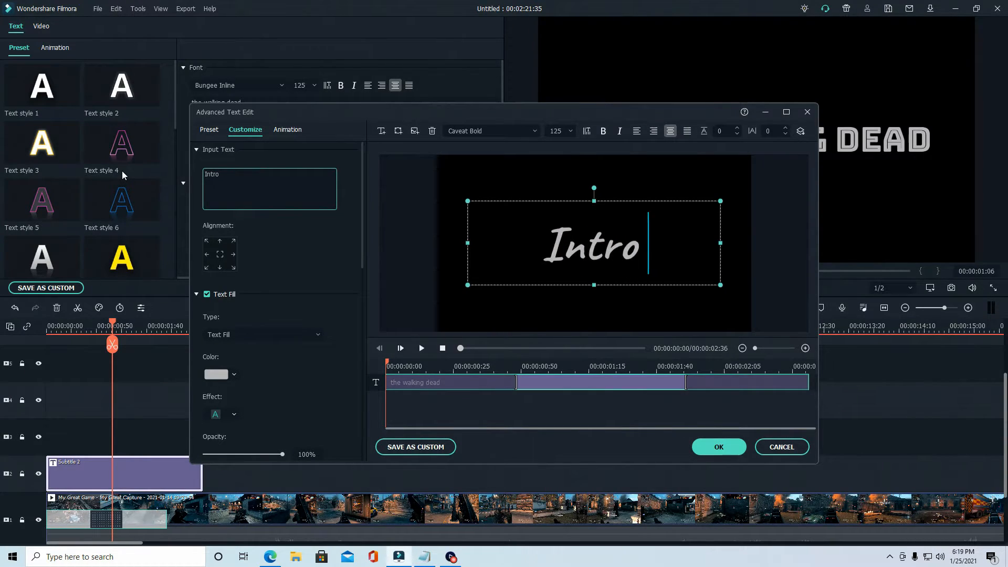
{"action": "type", "text": "To #"}
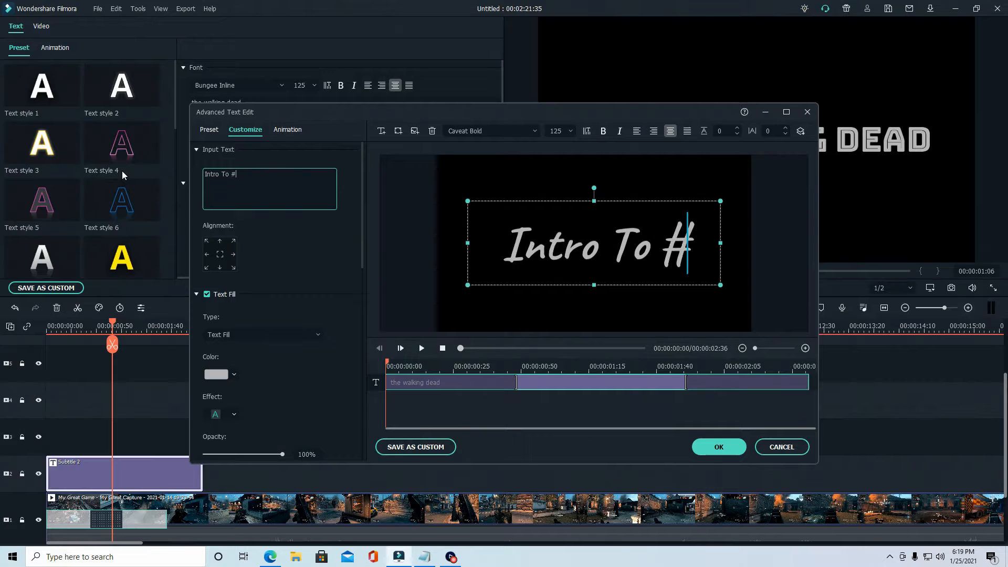
{"action": "key", "text": "BackSpace"}
{"action": "type", "text": "D"}
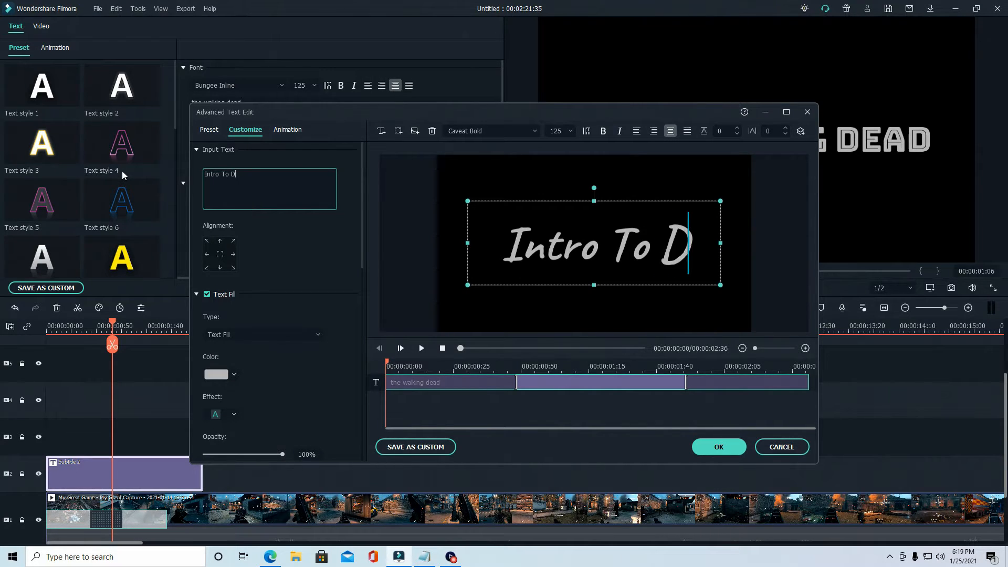
{"action": "key", "text": "BackSpace"}
{"action": "type", "text": "Editing"}
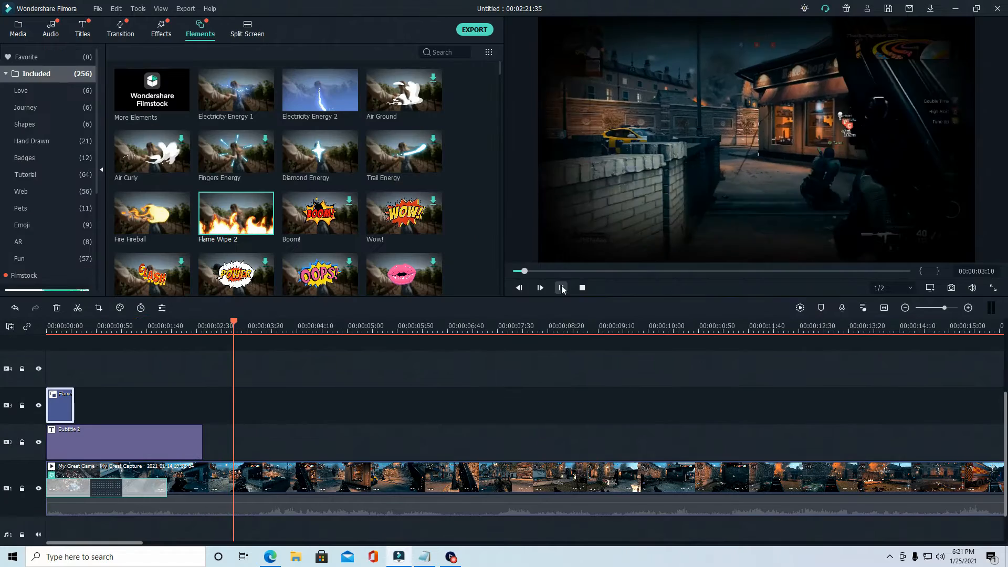
{"action": "left_click", "coordinate": [561, 287]}
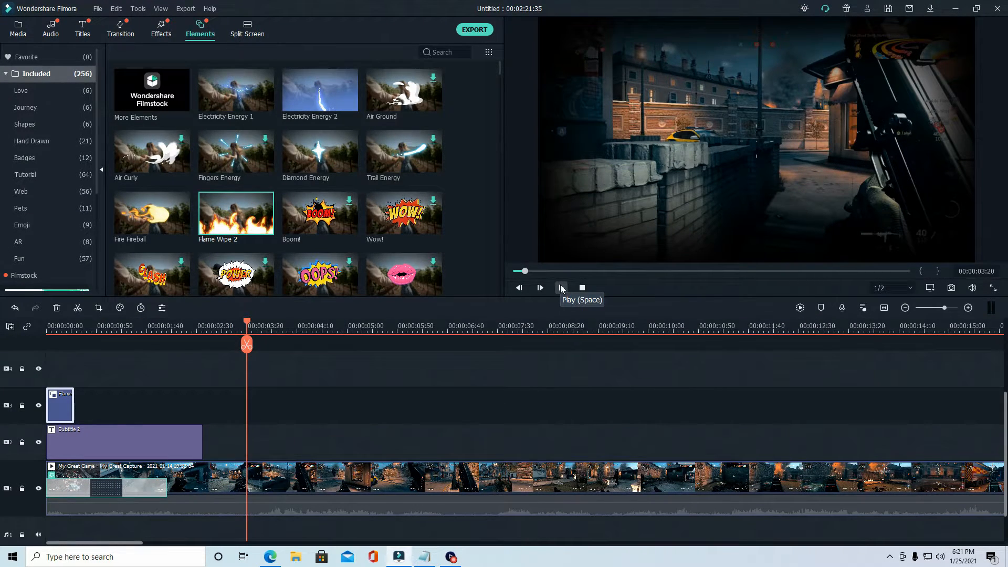
Switch to Notepad to review the tutorial outline, and minimise it again
{"action": "left_click", "coordinate": [425, 556]}
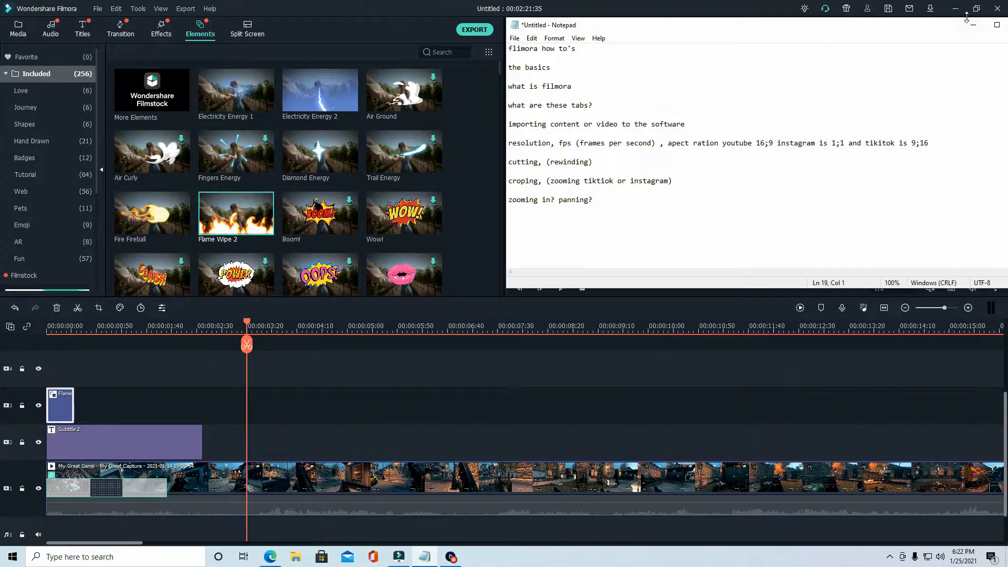
{"action": "left_click_drag", "start_coordinate": [881, 30], "coordinate": [811, 62]}
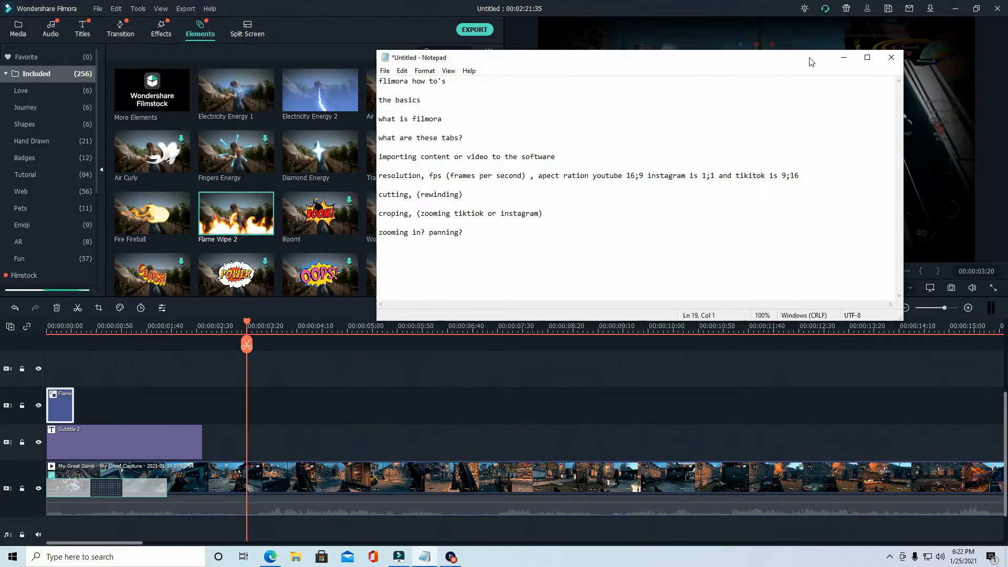
{"action": "left_click", "coordinate": [844, 57]}
Browse the Output, Downloads, Pictures and Videos folders in the media import dialog for footage to import
{"action": "left_click", "coordinate": [20, 31]}
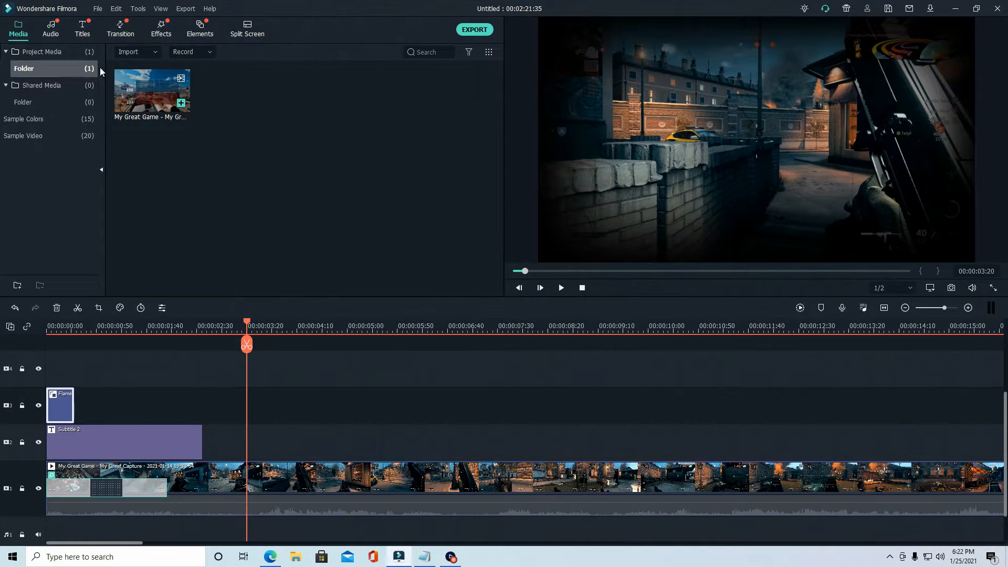
{"action": "double_click", "coordinate": [271, 181]}
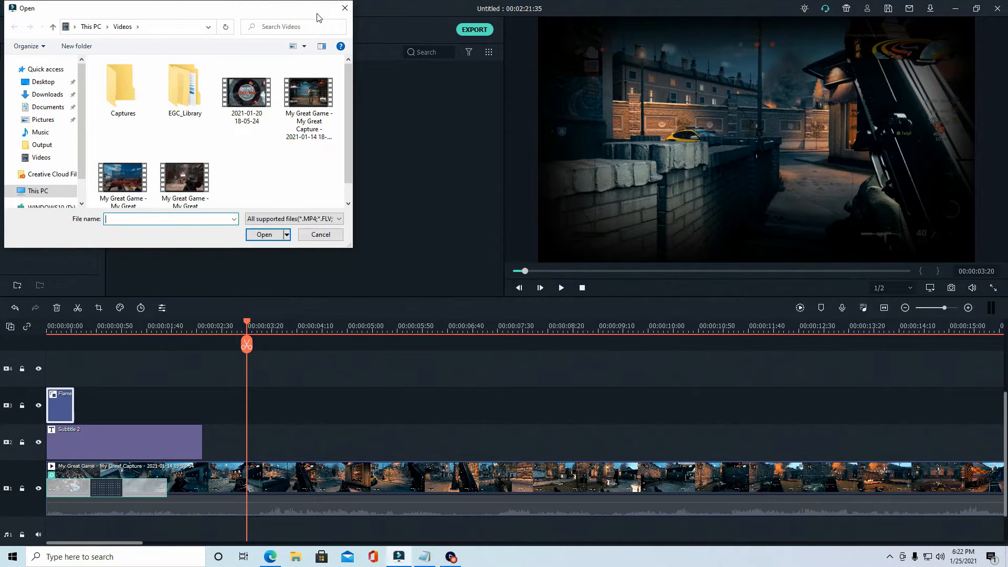
{"action": "left_click", "coordinate": [42, 145]}
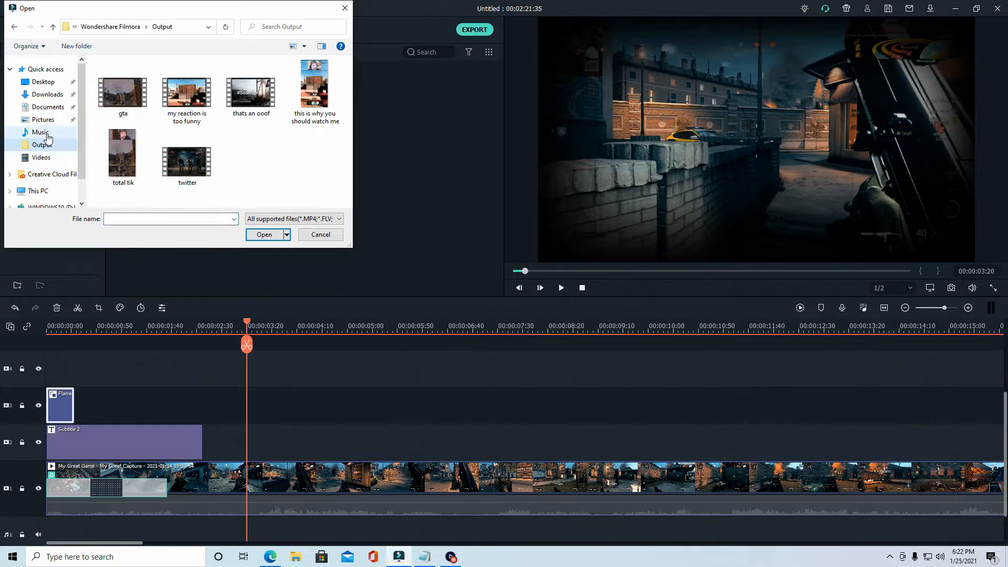
{"action": "left_click", "coordinate": [46, 95]}
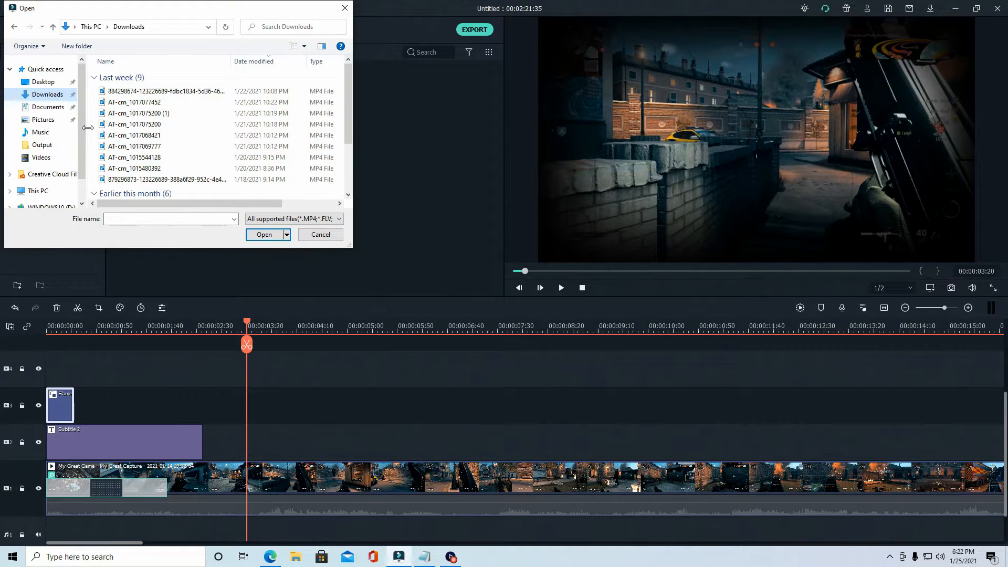
{"action": "left_click", "coordinate": [44, 119]}
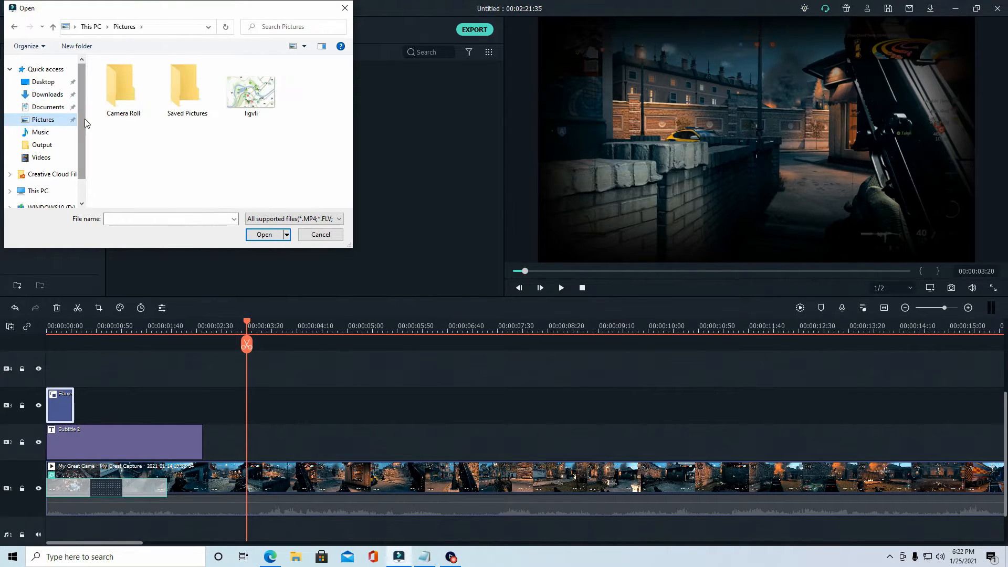
{"action": "left_click", "coordinate": [41, 157]}
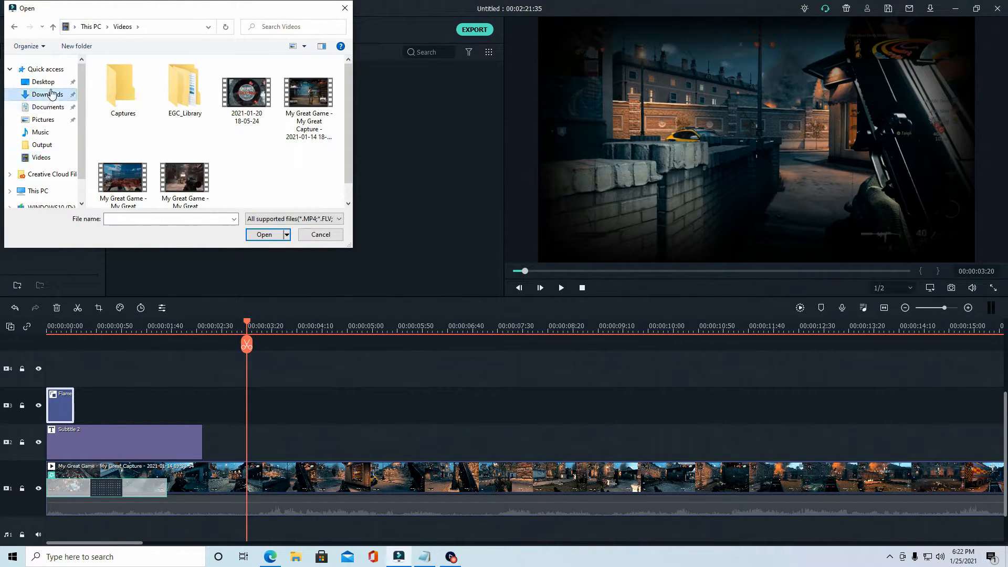
{"action": "left_click", "coordinate": [52, 93]}
{"action": "left_click", "coordinate": [46, 68]}
{"action": "left_click", "coordinate": [42, 158]}
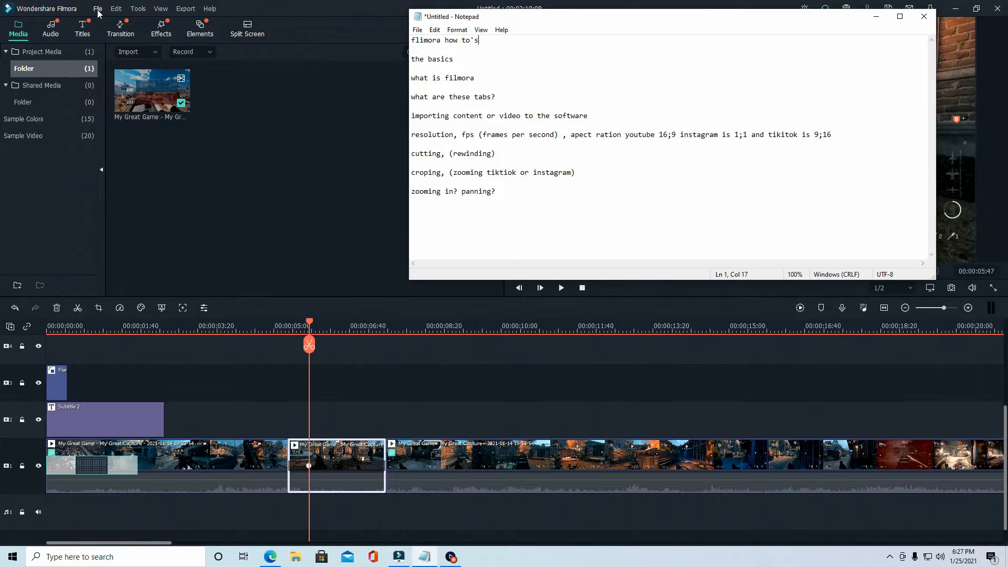
Set the project's aspect ratio to 1:1 (Instagram) with a 1080 x 1080 resolution and a 60 fps frame rate
{"action": "left_click", "coordinate": [98, 9]}
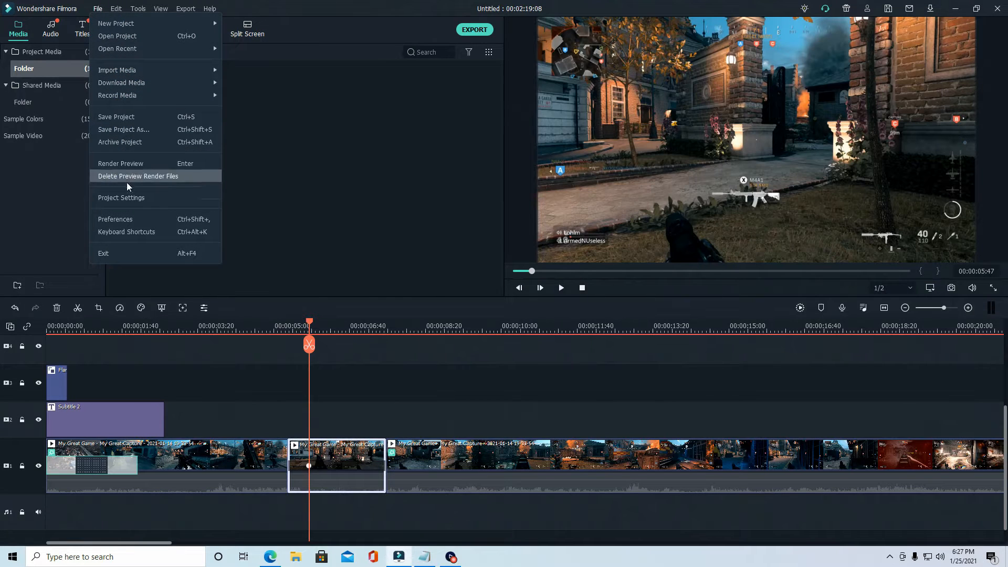
{"action": "left_click", "coordinate": [128, 197]}
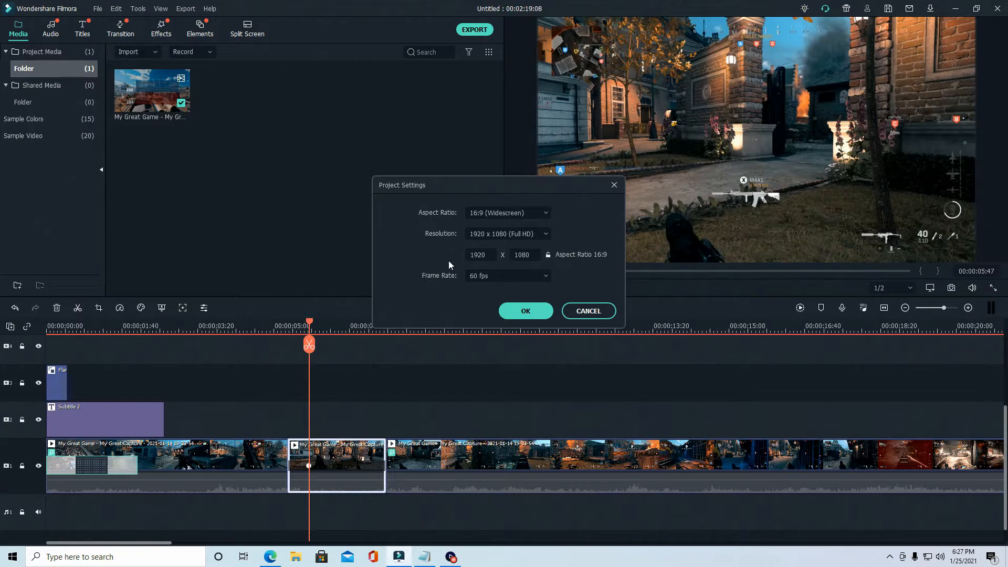
{"action": "left_click", "coordinate": [542, 213]}
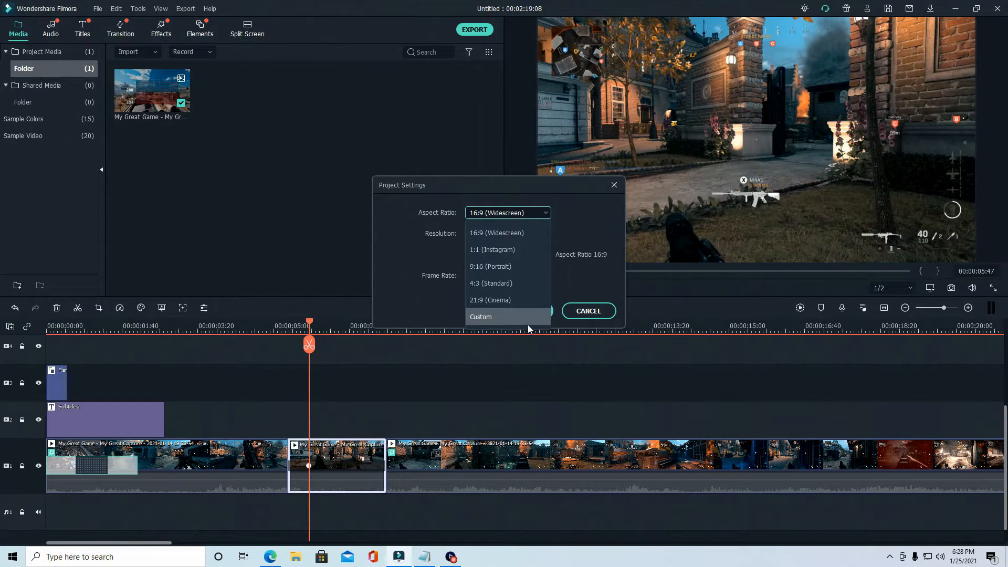
{"action": "left_click", "coordinate": [497, 251]}
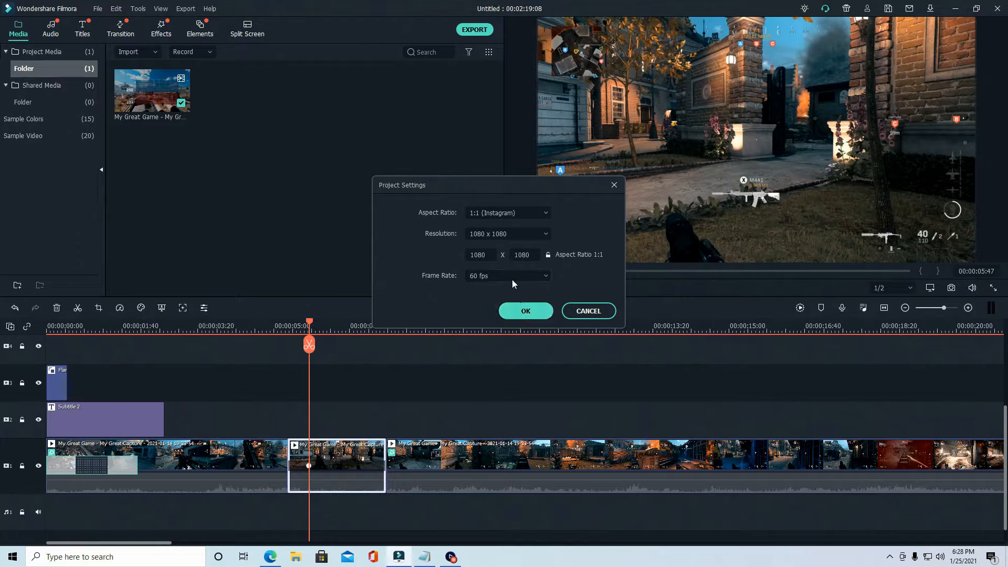
{"action": "left_click", "coordinate": [487, 276]}
{"action": "left_click", "coordinate": [486, 414]}
{"action": "left_click", "coordinate": [525, 312]}
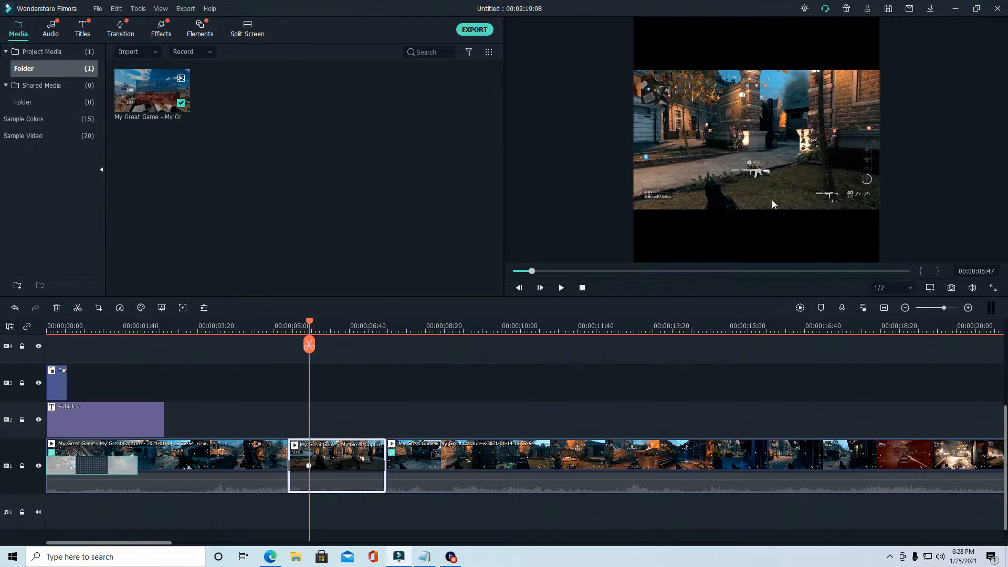
Review the available aspect ratio presets in the project settings, keeping 1:1 (Instagram)
{"action": "left_click", "coordinate": [116, 8]}
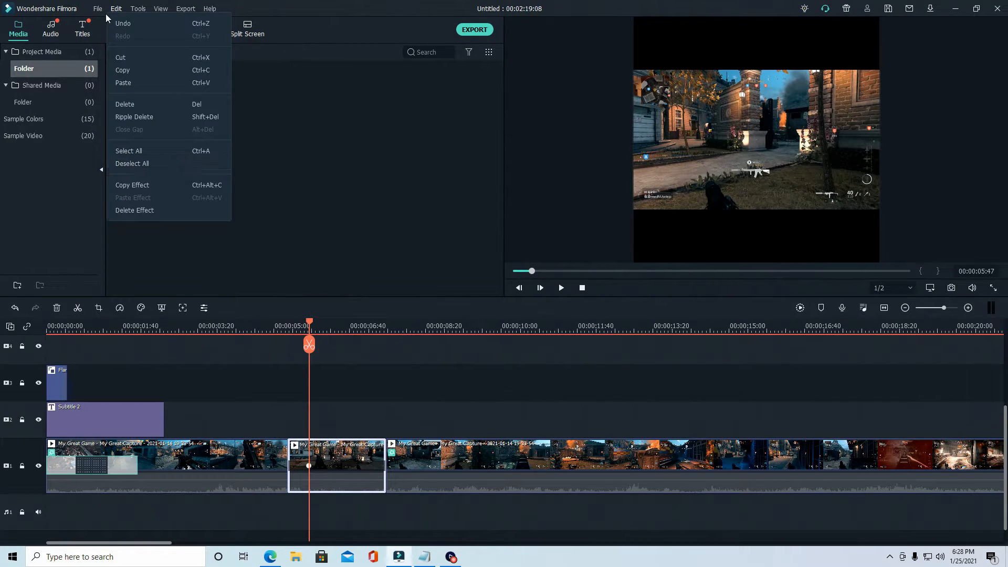
{"action": "mouse_move", "coordinate": [100, 9]}
{"action": "left_click", "coordinate": [146, 197]}
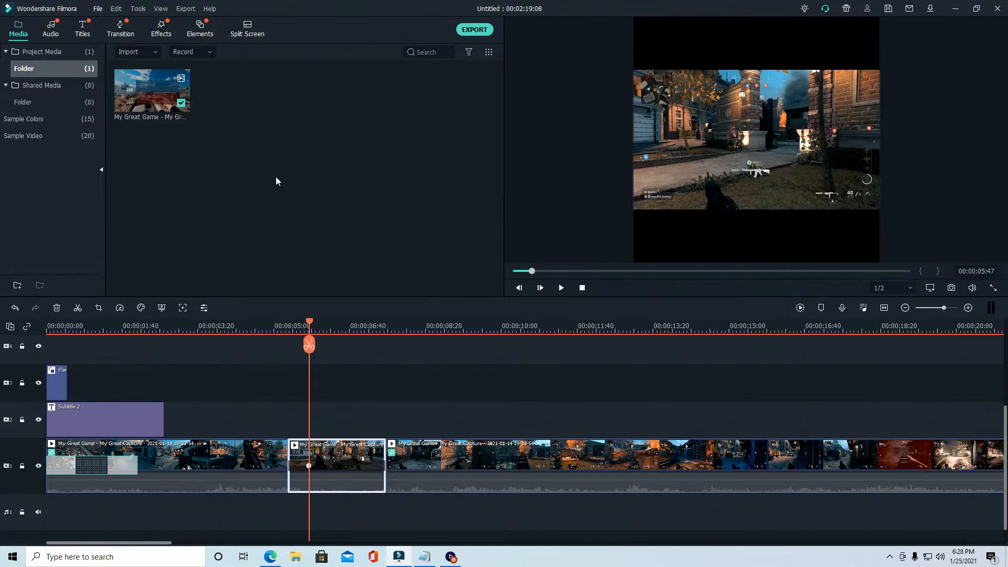
{"action": "left_click", "coordinate": [519, 214]}
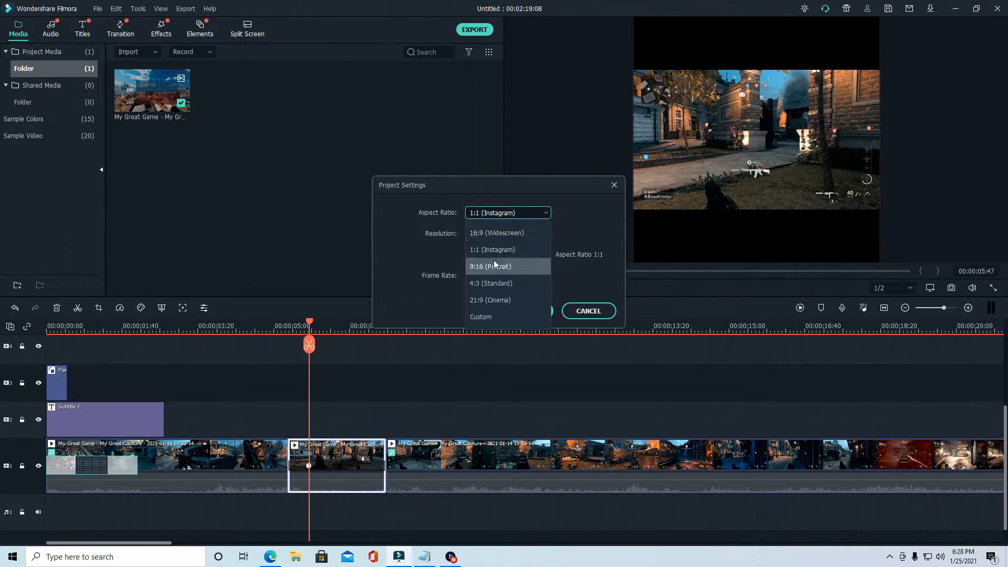
{"action": "left_click", "coordinate": [568, 288]}
{"action": "left_click", "coordinate": [524, 313]}
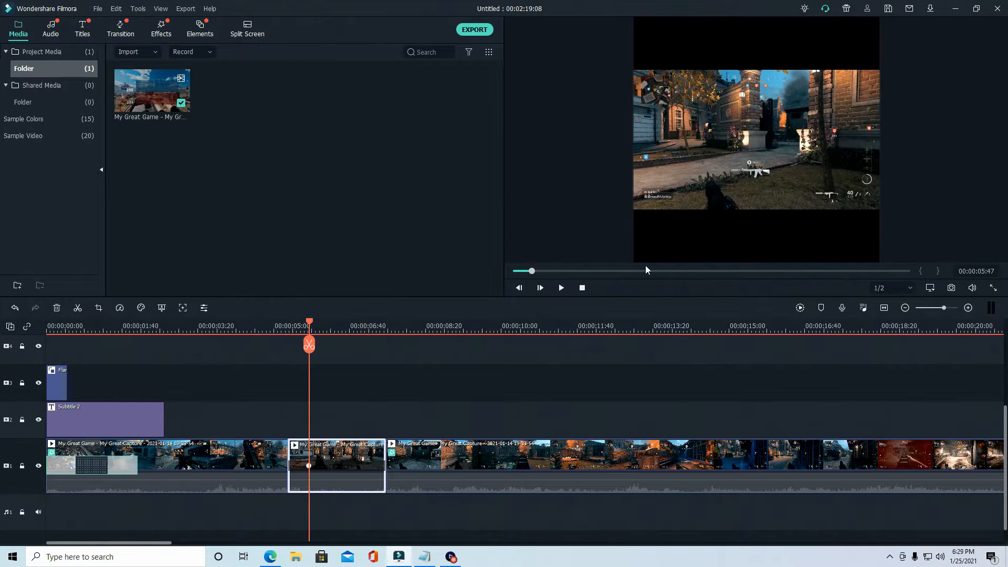
{"action": "left_click", "coordinate": [98, 9]}
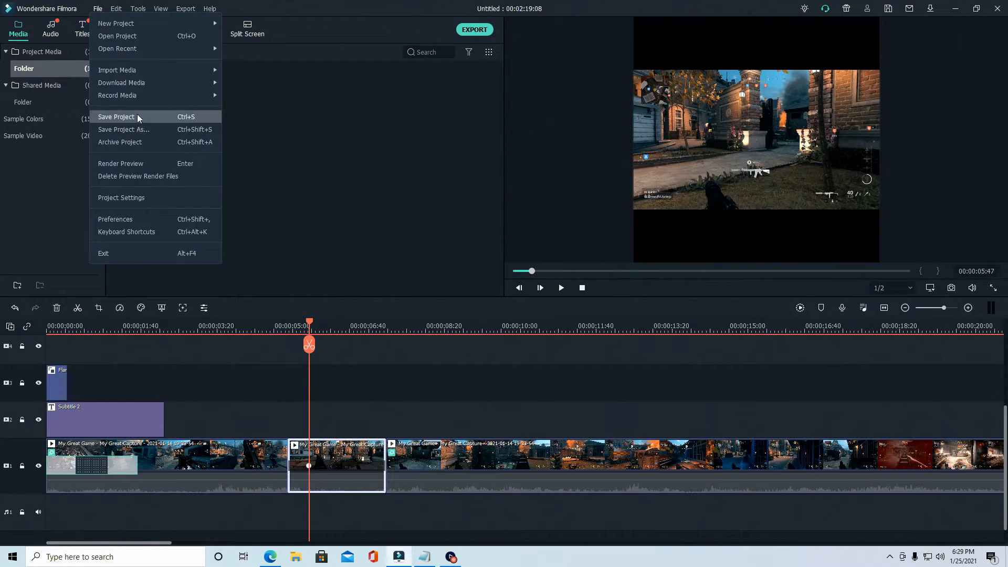
{"action": "mouse_move", "coordinate": [138, 68]}
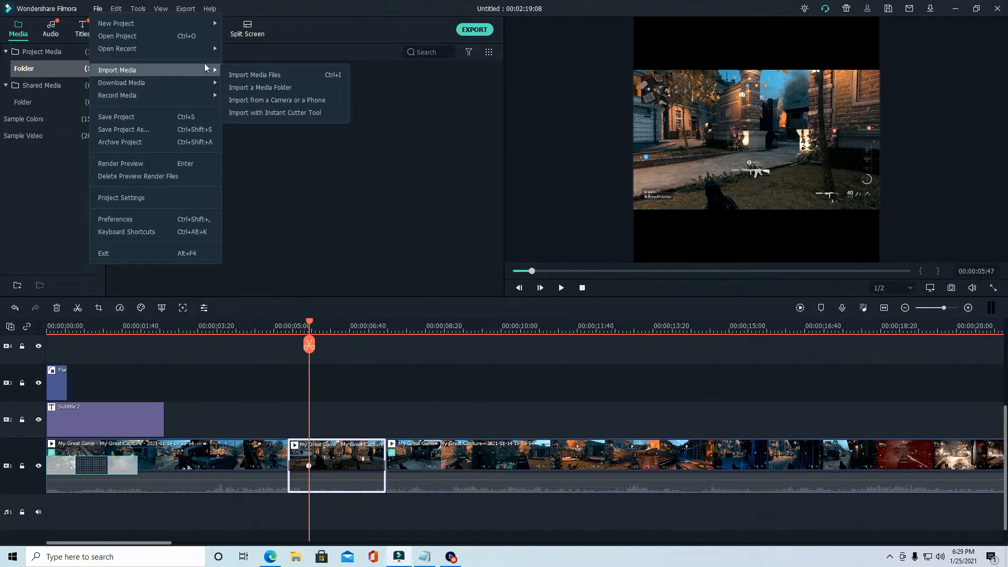
{"action": "left_click", "coordinate": [95, 8]}
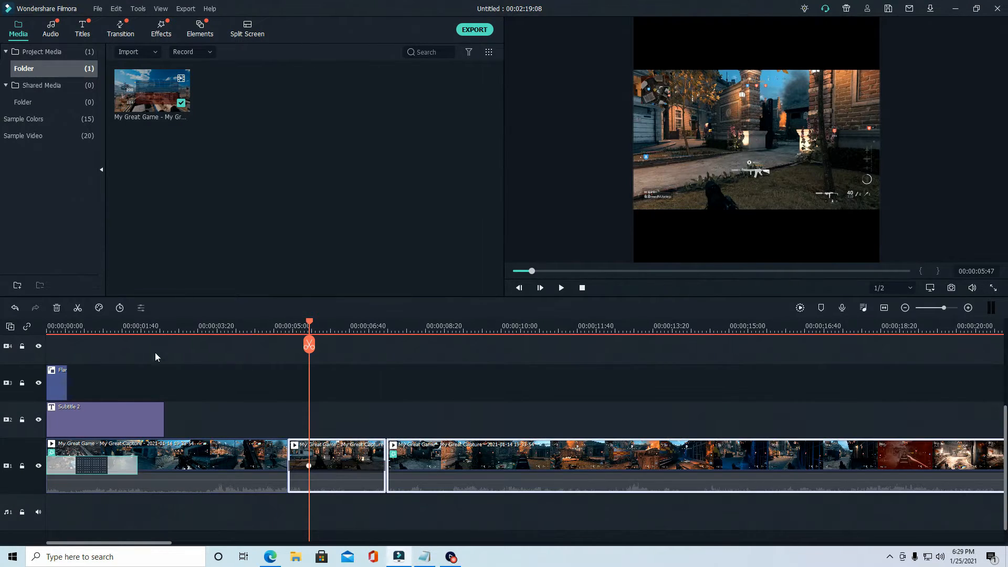
Delete the second and third gameplay clips and move the playhead to 00:00:03:04 in the remaining clip
{"action": "left_click", "coordinate": [57, 308]}
{"action": "left_click_drag", "start_coordinate": [282, 321], "coordinate": [185, 322]}
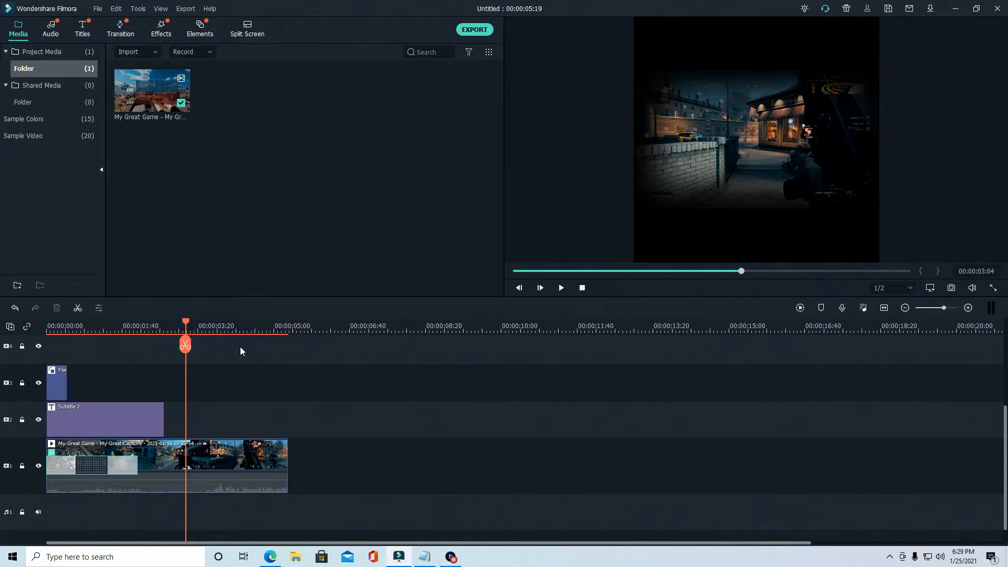
Crop the remaining gameplay clip to a 1:1 ratio with Crop and Zoom
{"action": "left_click", "coordinate": [196, 453]}
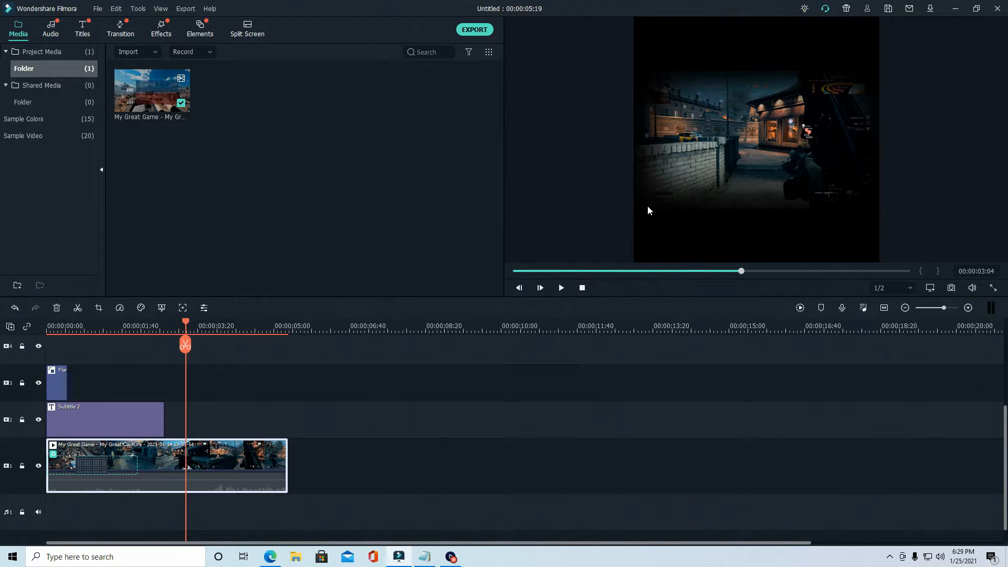
{"action": "right_click", "coordinate": [206, 460]}
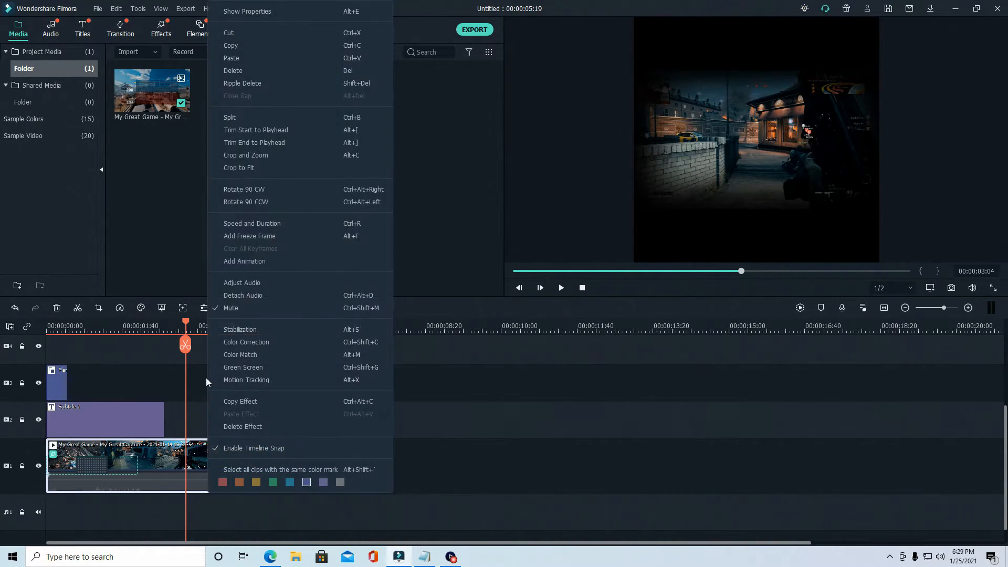
{"action": "left_click", "coordinate": [273, 156]}
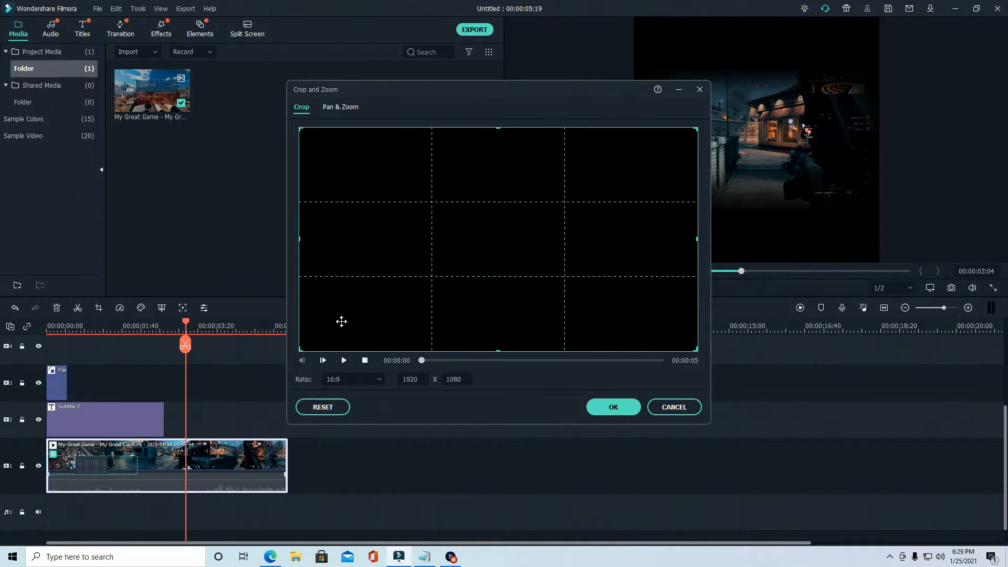
{"action": "left_click", "coordinate": [359, 379]}
{"action": "left_click", "coordinate": [344, 446]}
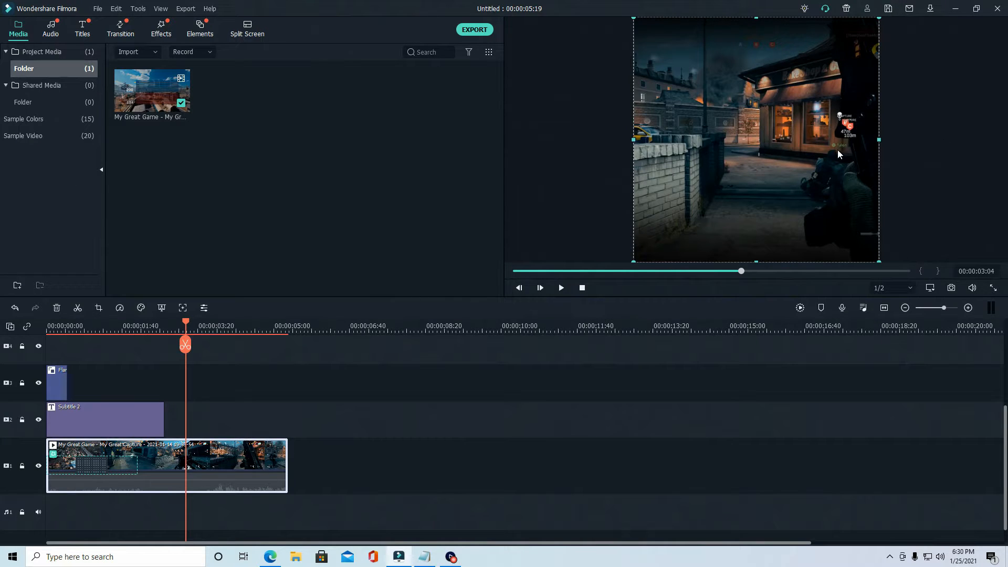
Play the cropped clip from the beginning, and place the playhead at 00:00:03:31
{"action": "left_click_drag", "start_coordinate": [186, 323], "coordinate": [46, 322]}
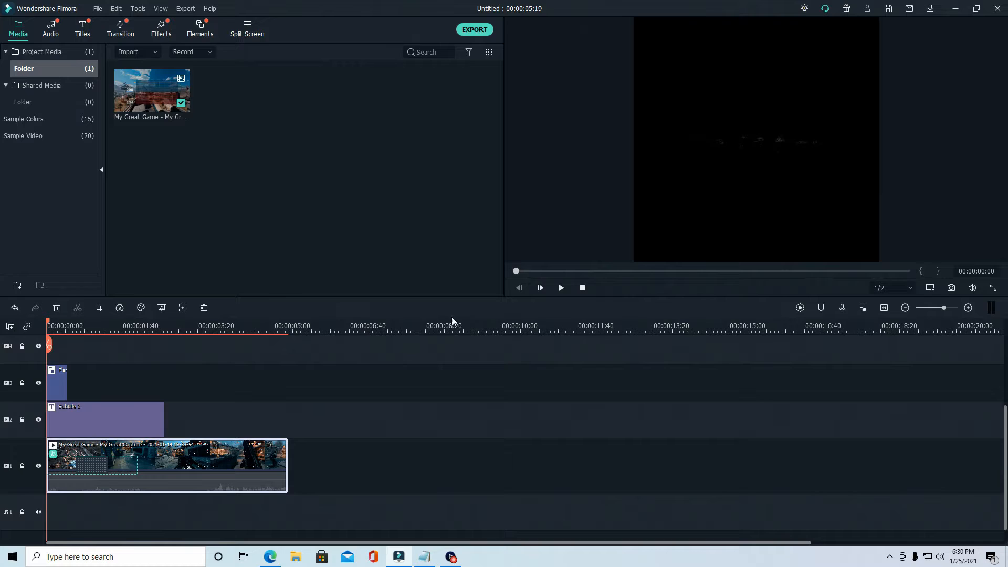
{"action": "left_click", "coordinate": [565, 288]}
{"action": "left_click", "coordinate": [203, 347]}
{"action": "left_click", "coordinate": [206, 329]}
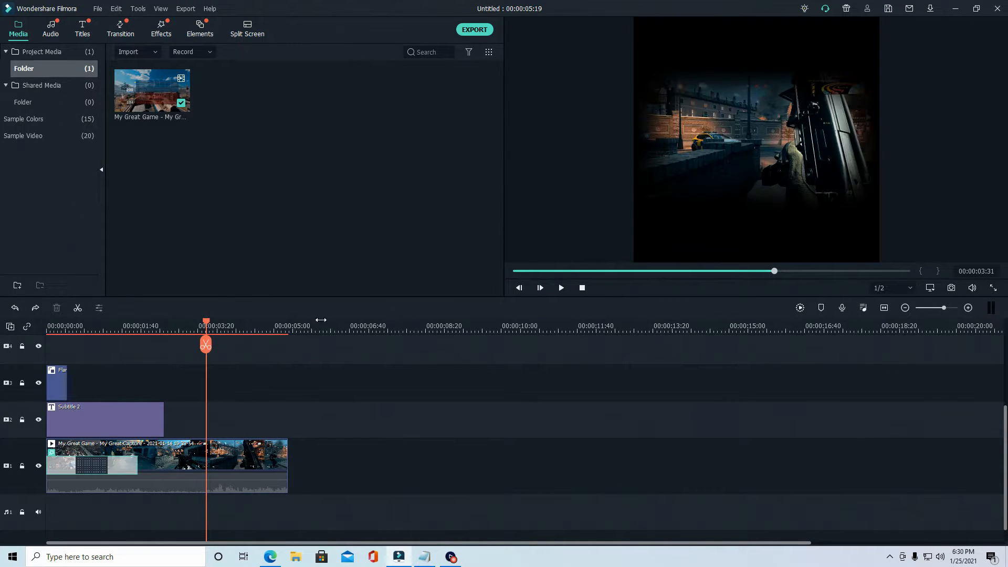
Copy the gameplay clip and paste the duplicate on the same track at 00:00:05:47
{"action": "right_click", "coordinate": [215, 461]}
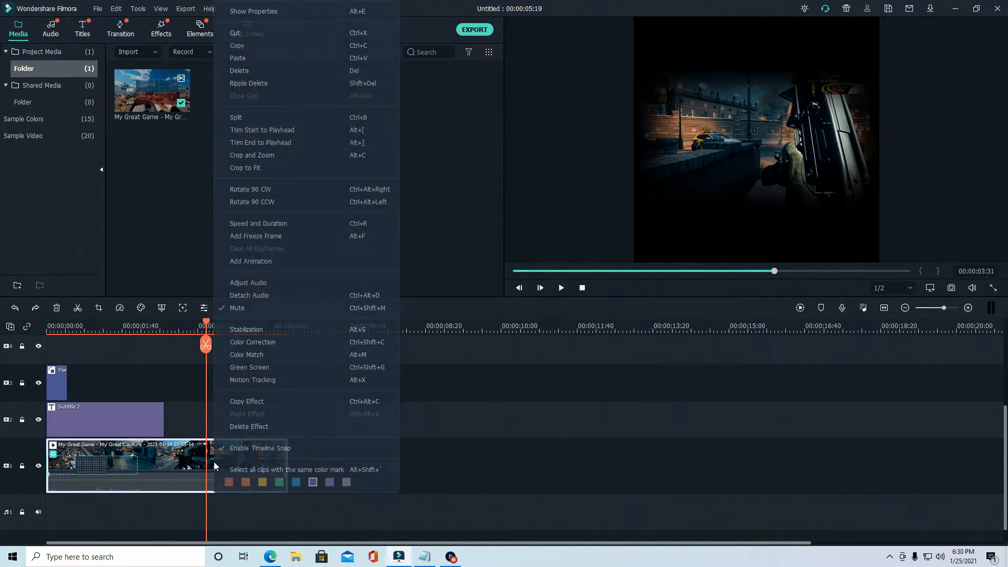
{"action": "left_click", "coordinate": [247, 46]}
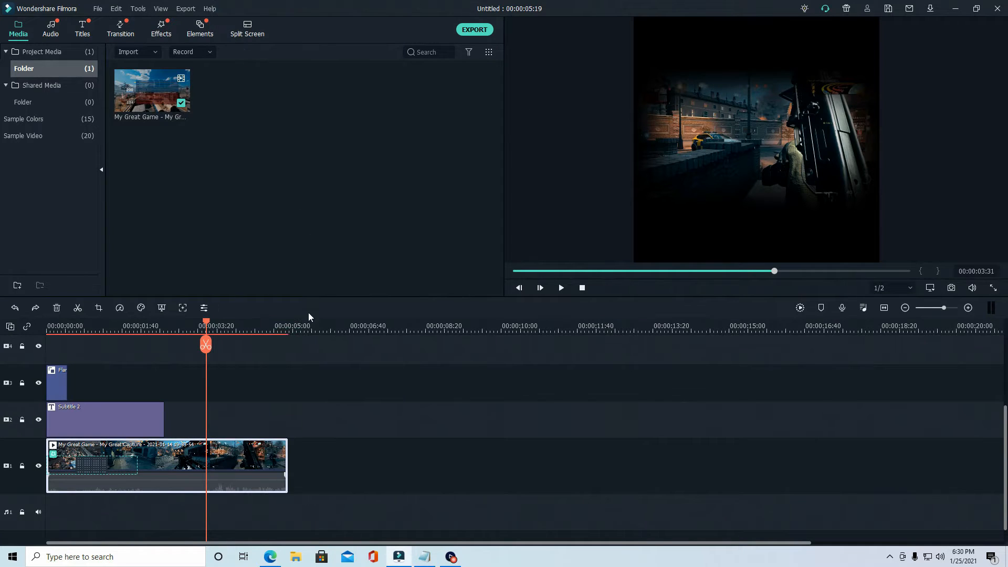
{"action": "left_click", "coordinate": [309, 326]}
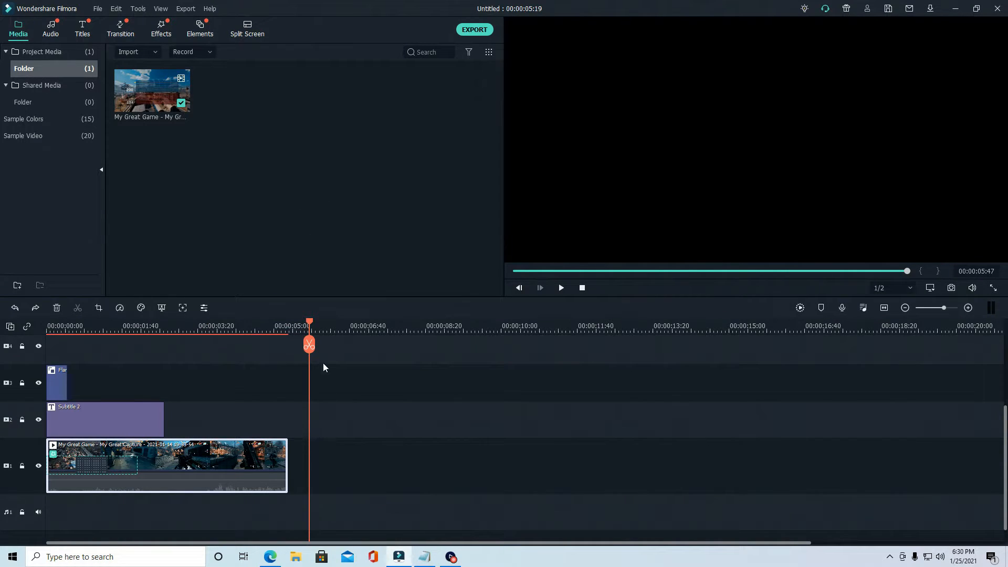
{"action": "right_click", "coordinate": [333, 447]}
{"action": "left_click", "coordinate": [363, 58]}
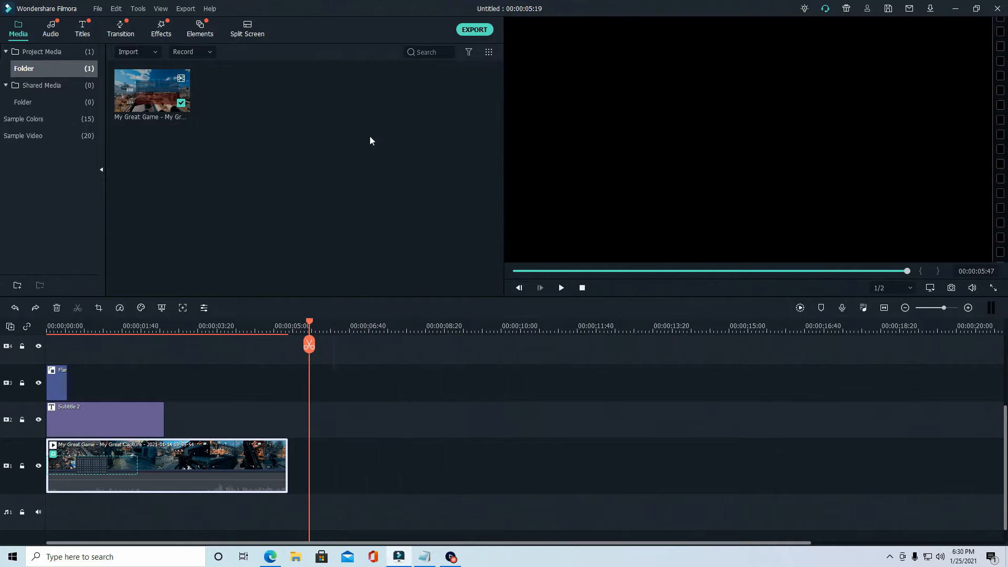
{"action": "left_click_drag", "start_coordinate": [159, 345], "coordinate": [67, 363]}
Crop the duplicated gameplay clip to a 1:1 ratio and move it onto track 2 directly above the original
{"action": "left_click", "coordinate": [424, 460]}
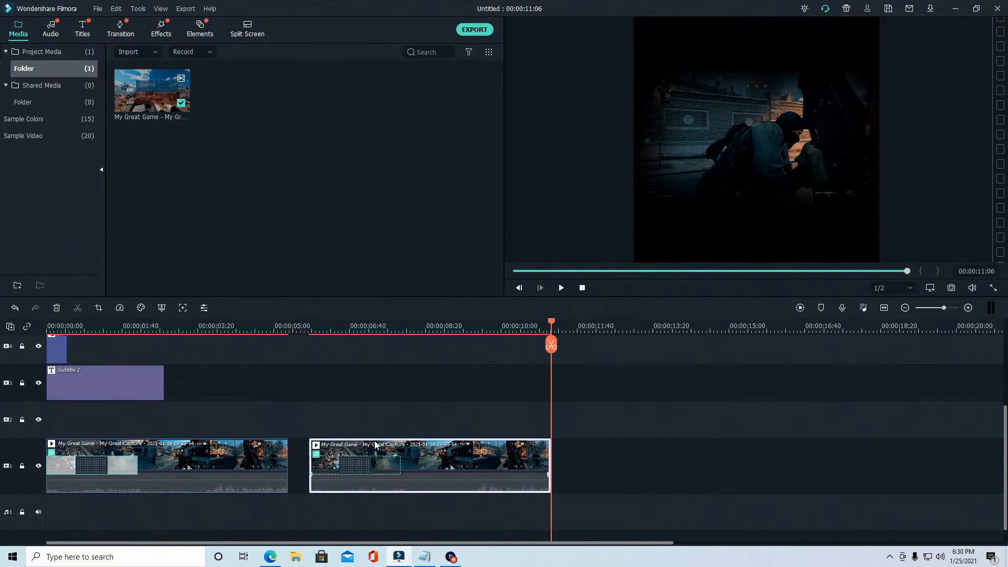
{"action": "right_click", "coordinate": [425, 460]}
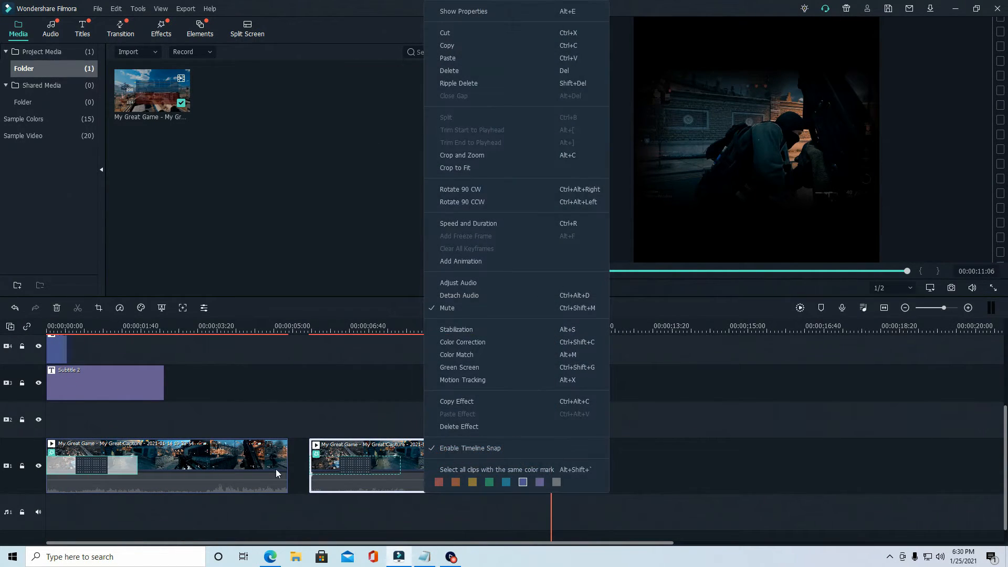
{"action": "left_click", "coordinate": [483, 158]}
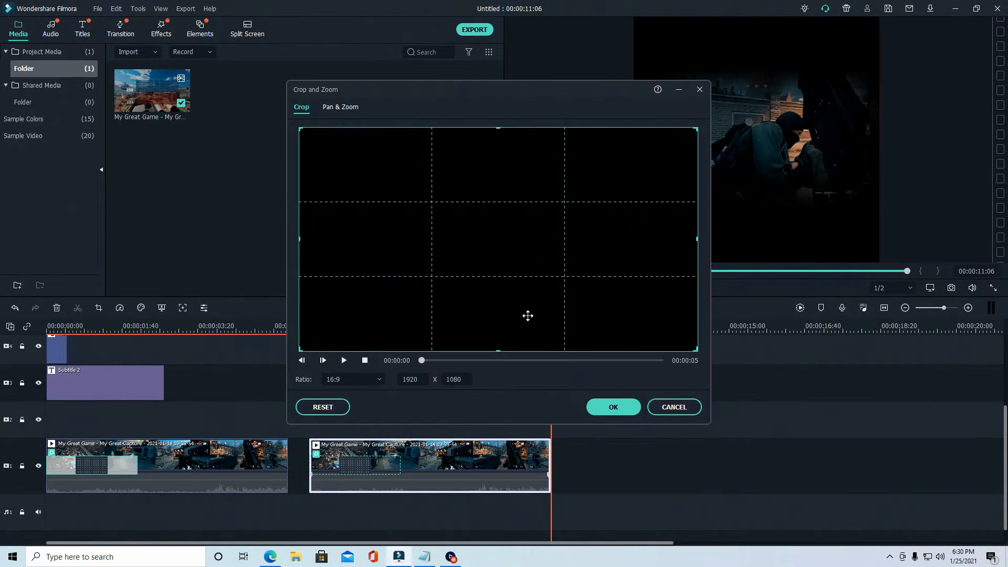
{"action": "left_click", "coordinate": [357, 379]}
{"action": "left_click", "coordinate": [344, 449]}
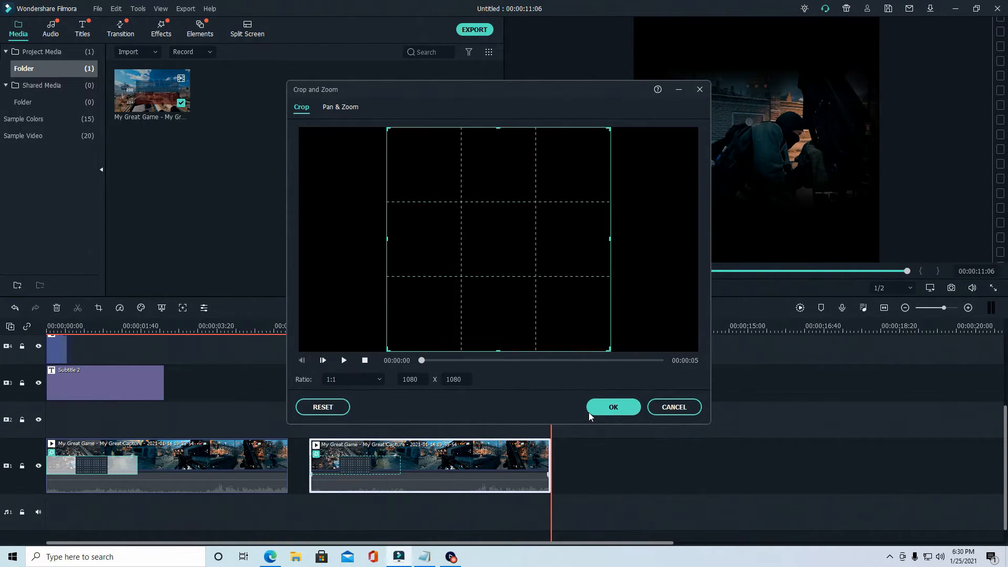
{"action": "left_click", "coordinate": [613, 407]}
{"action": "left_click_drag", "start_coordinate": [480, 458], "coordinate": [215, 423]}
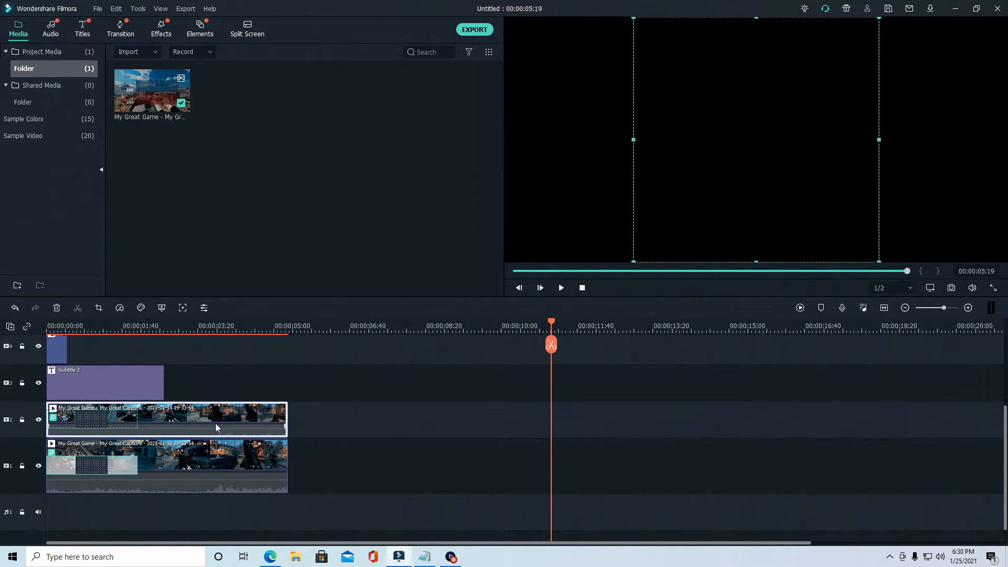
Crop the original gameplay clip on track 1 to a 9:16 ratio with Crop and Zoom
{"action": "left_click", "coordinate": [213, 455]}
{"action": "right_click", "coordinate": [211, 455]}
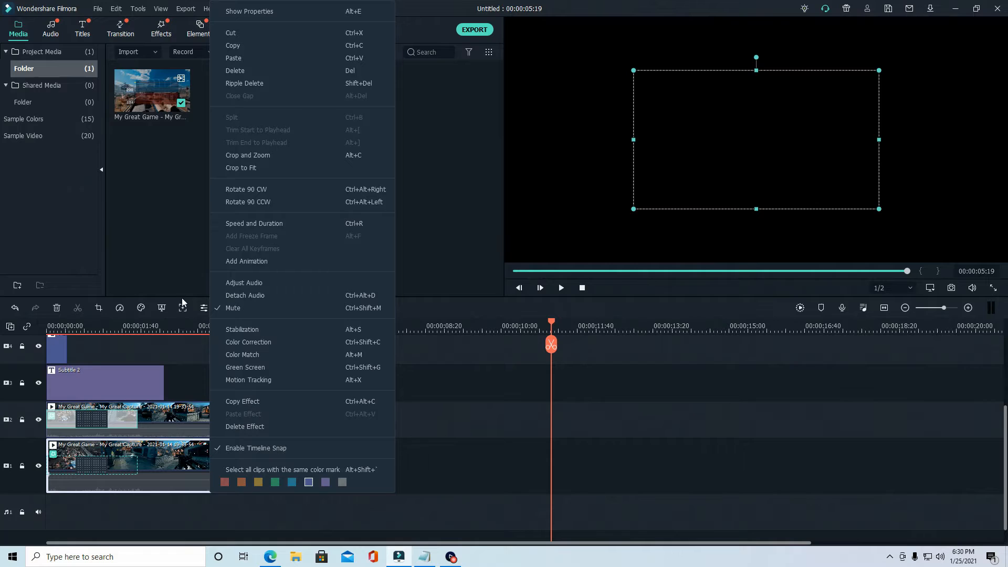
{"action": "left_click", "coordinate": [247, 156]}
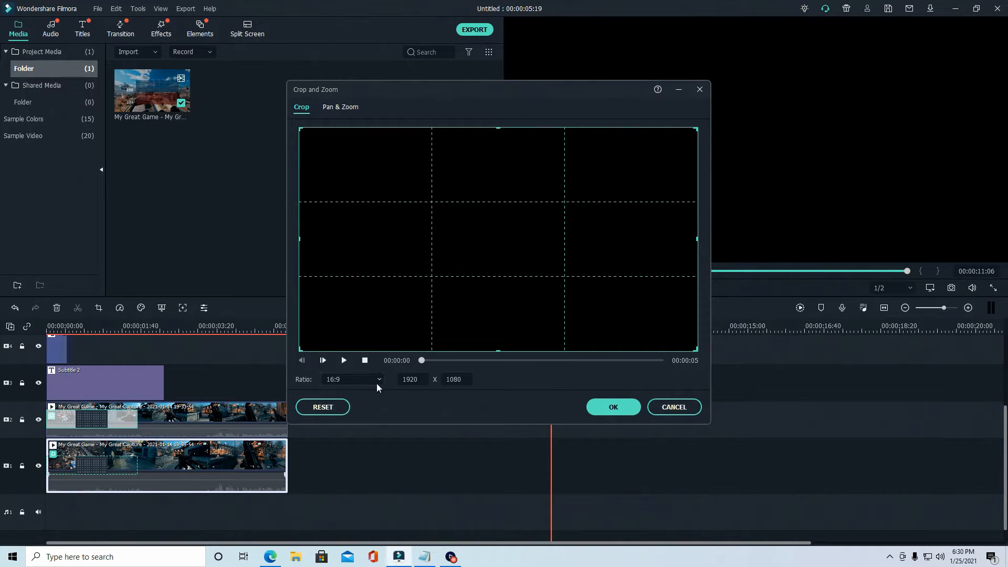
{"action": "left_click", "coordinate": [375, 380]}
{"action": "left_click", "coordinate": [341, 466]}
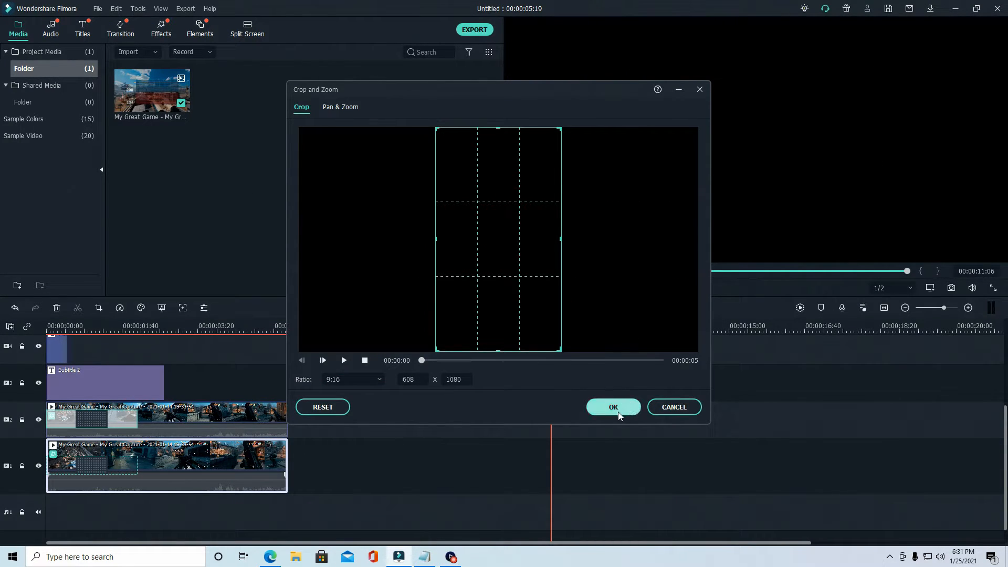
{"action": "left_click", "coordinate": [618, 412]}
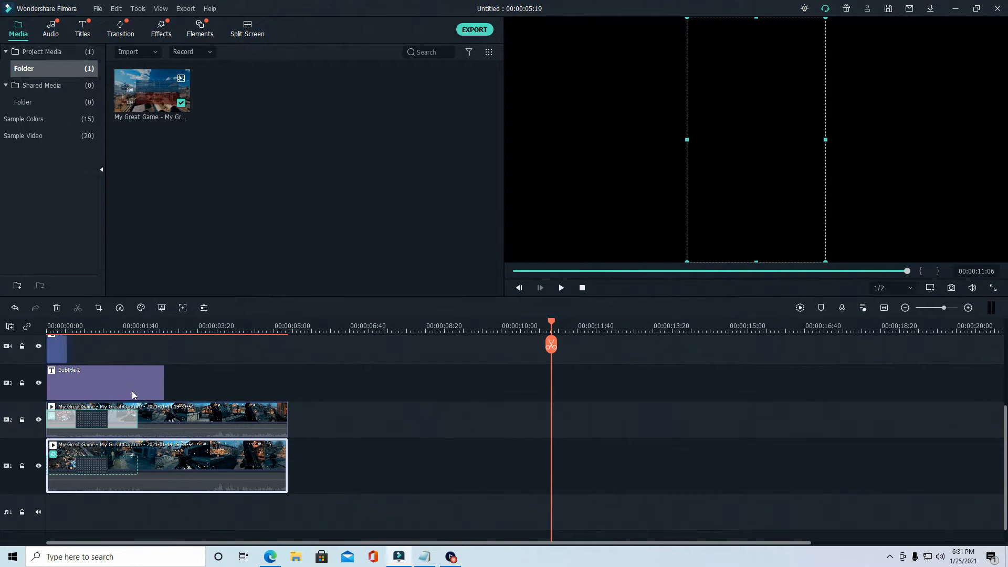
Place the playhead at 00:00:03:01 and set the project's aspect ratio to 9:16 (Portrait)
{"action": "left_click", "coordinate": [182, 339]}
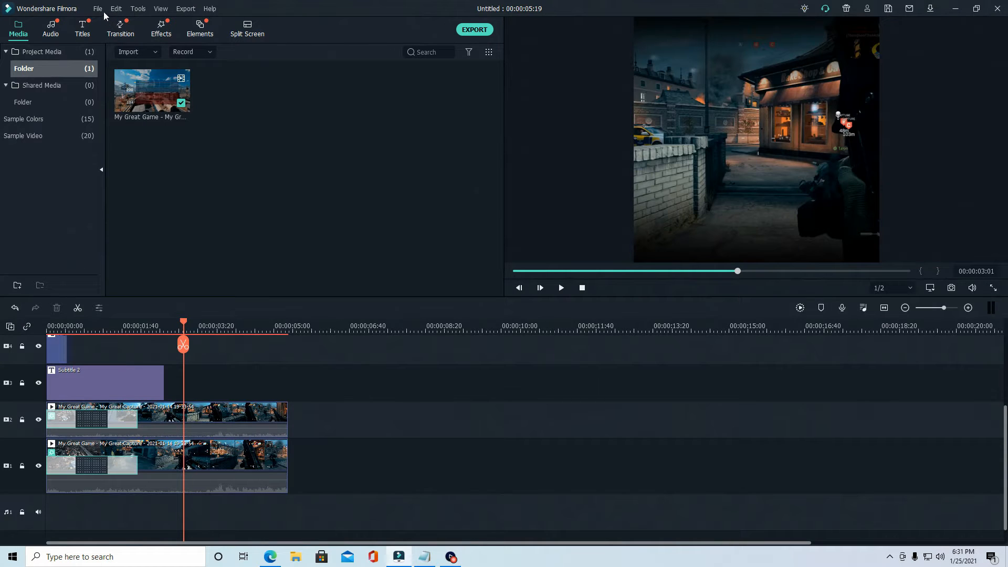
{"action": "left_click", "coordinate": [102, 10]}
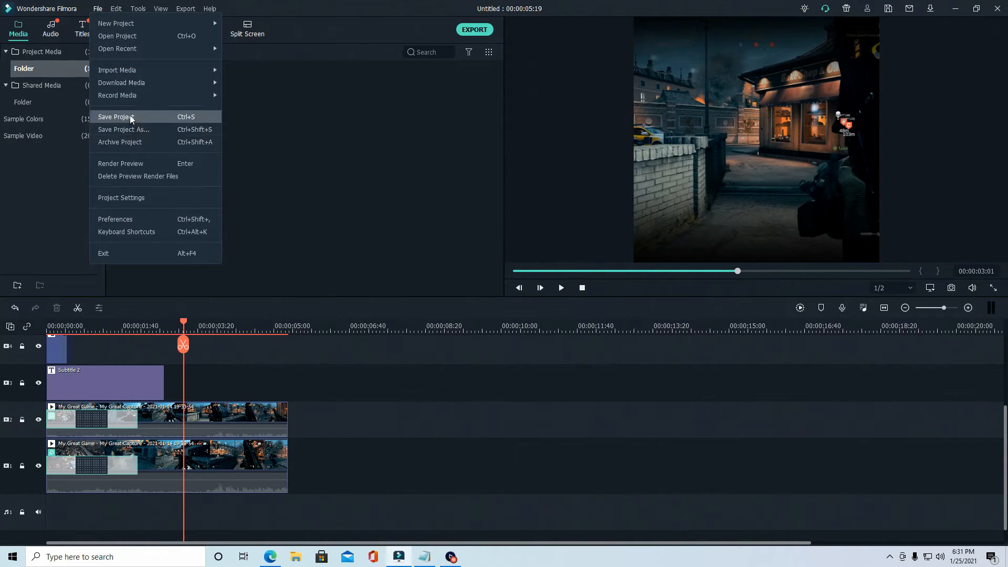
{"action": "left_click", "coordinate": [131, 198]}
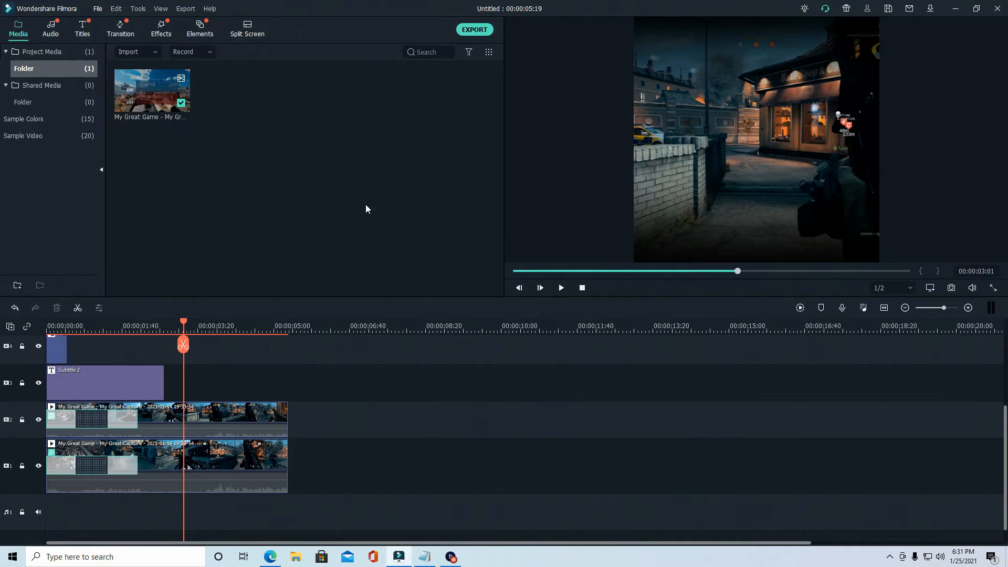
{"action": "left_click", "coordinate": [515, 213]}
{"action": "left_click", "coordinate": [498, 262]}
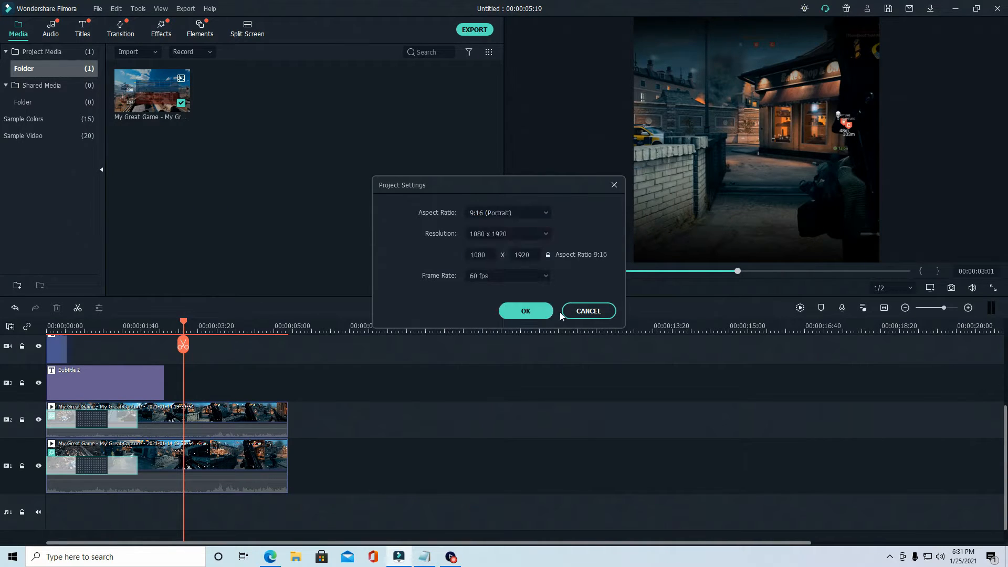
{"action": "key", "text": "Return"}
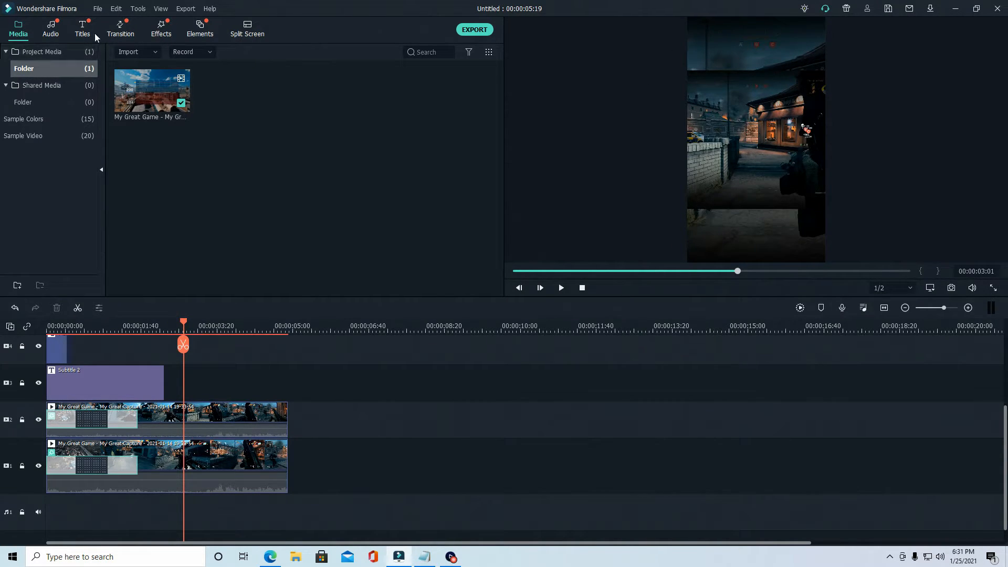
Search the effects library for "sq" and apply the Square Blur effect to the gameplay clip on track 1
{"action": "left_click", "coordinate": [161, 30]}
{"action": "left_click", "coordinate": [440, 49]}
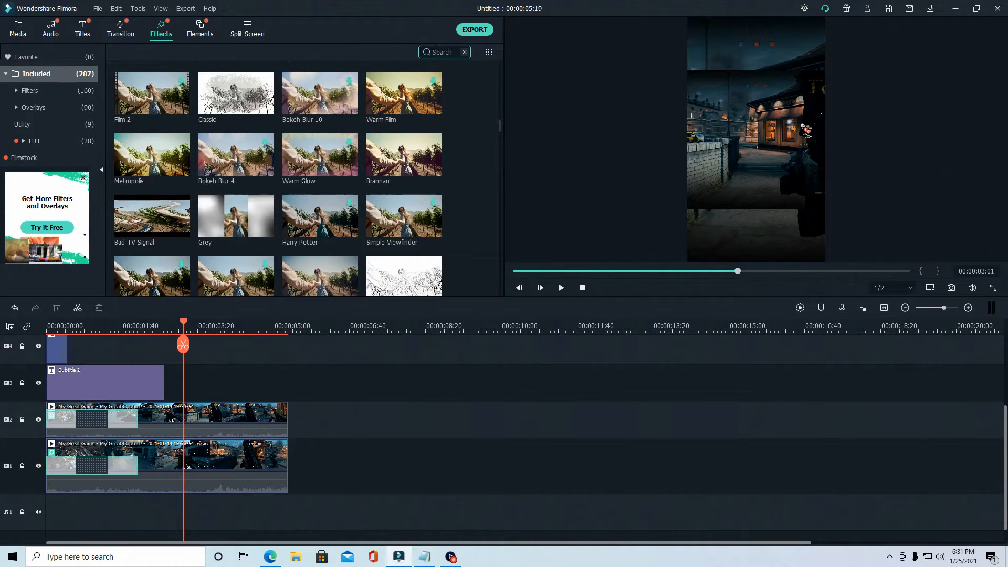
{"action": "type", "text": "sq"}
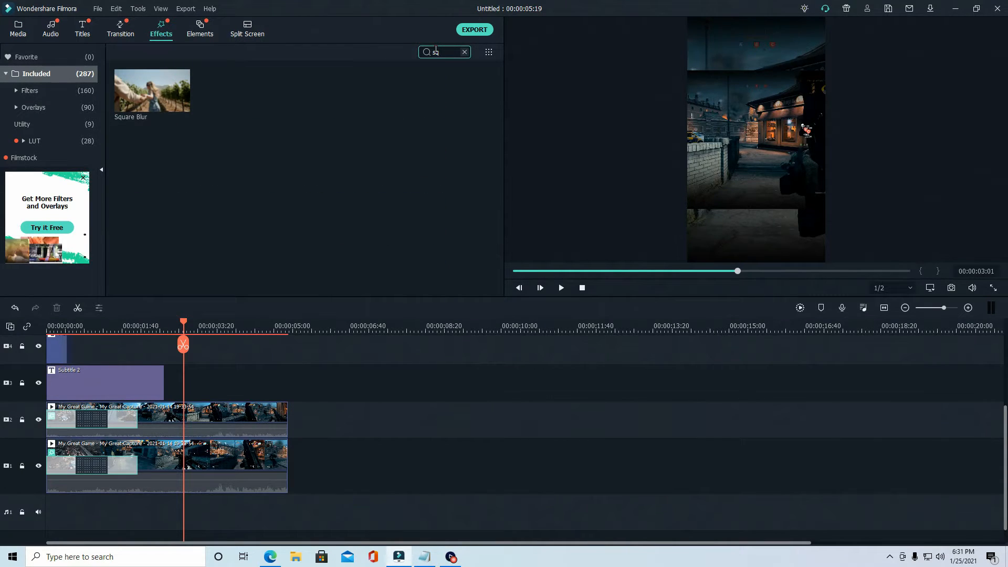
{"action": "left_click_drag", "start_coordinate": [174, 106], "coordinate": [201, 456]}
{"action": "left_click_drag", "start_coordinate": [157, 97], "coordinate": [184, 450]}
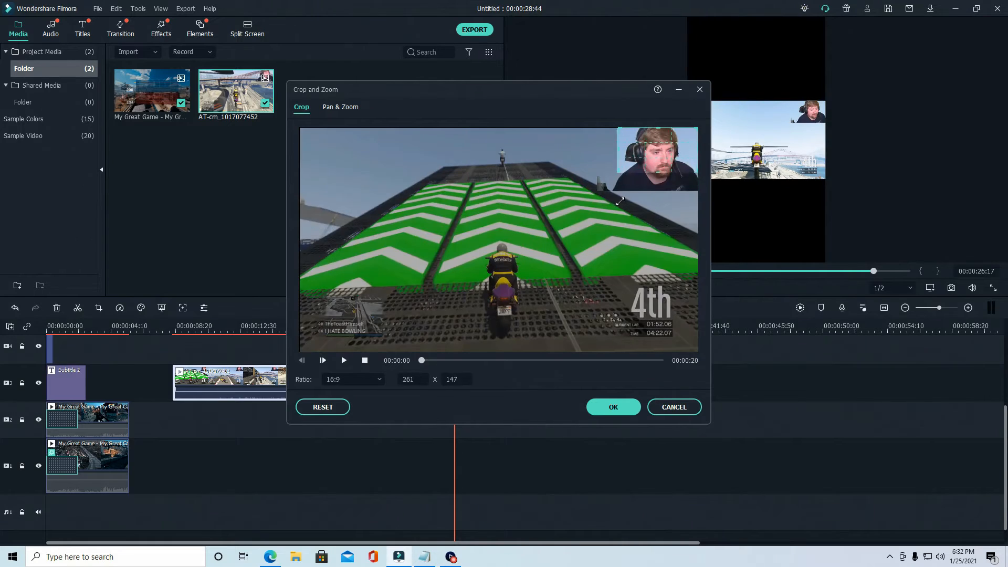
{"action": "left_click_drag", "start_coordinate": [605, 208], "coordinate": [607, 209]}
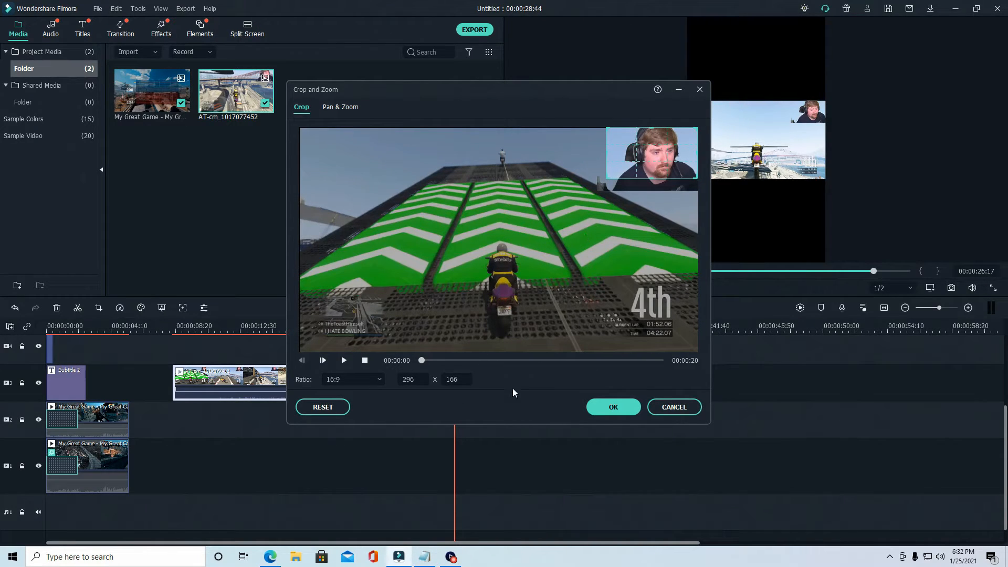
{"action": "left_click", "coordinate": [613, 407]}
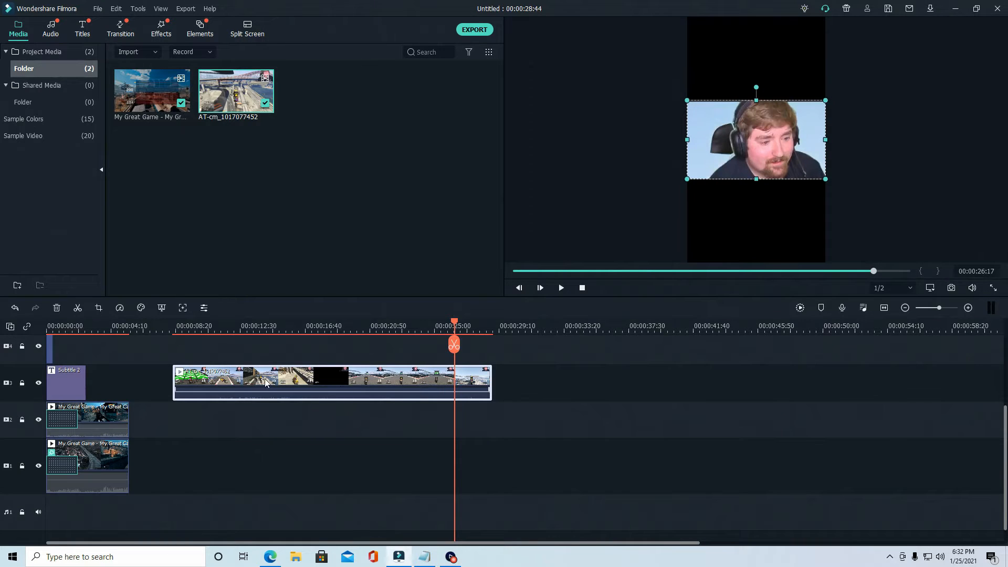
{"action": "left_click_drag", "start_coordinate": [76, 382], "coordinate": [75, 349]}
{"action": "left_click_drag", "start_coordinate": [201, 382], "coordinate": [79, 378]}
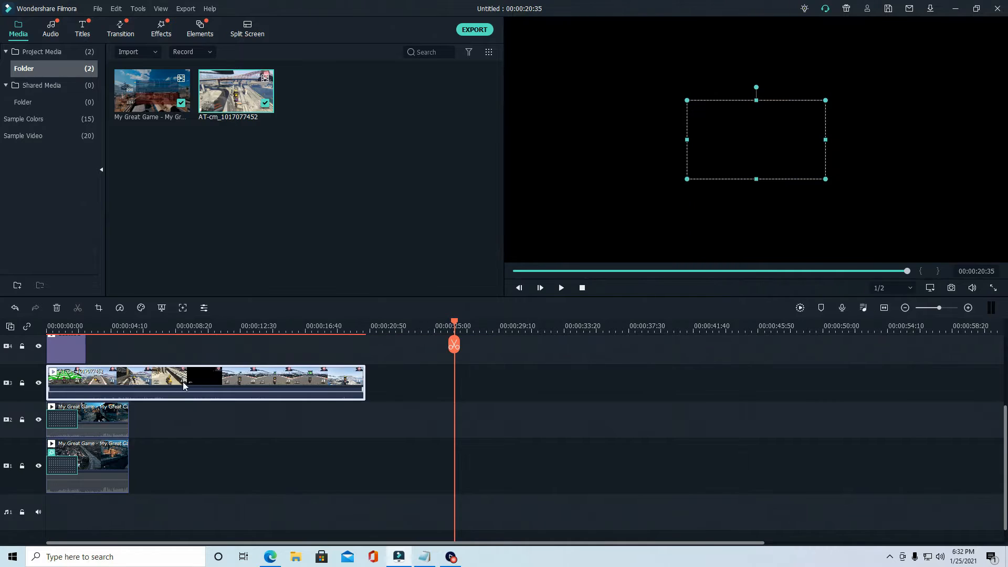
Trim the webcam clip to end with the gameplay clips and place the playhead at 00:00:04:23
{"action": "right_click", "coordinate": [132, 383]}
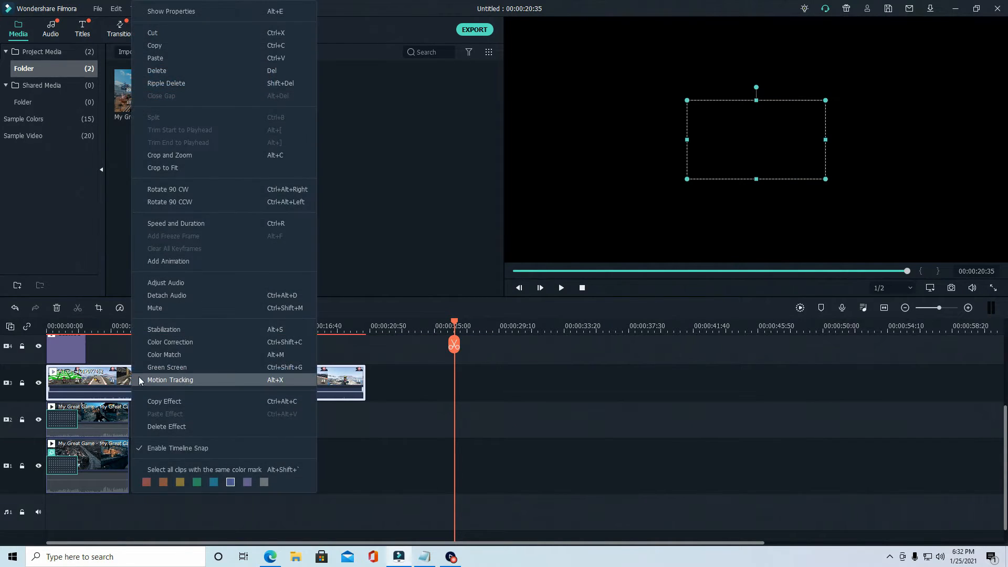
{"action": "left_click", "coordinate": [139, 376]}
{"action": "left_click_drag", "start_coordinate": [127, 323], "coordinate": [114, 324]}
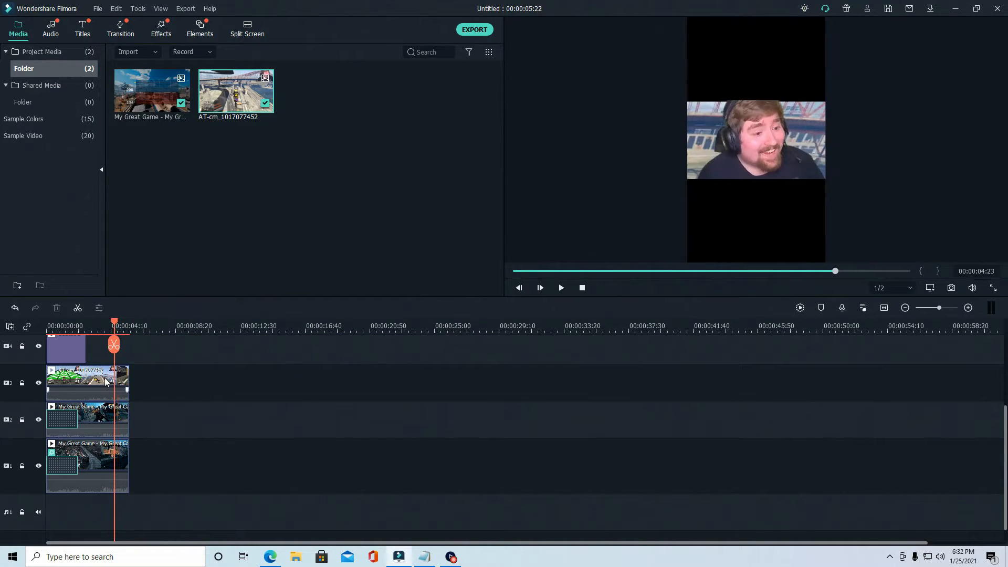
Shrink the webcam overlay and position it centred at the top of the portrait frame
{"action": "left_click", "coordinate": [105, 381]}
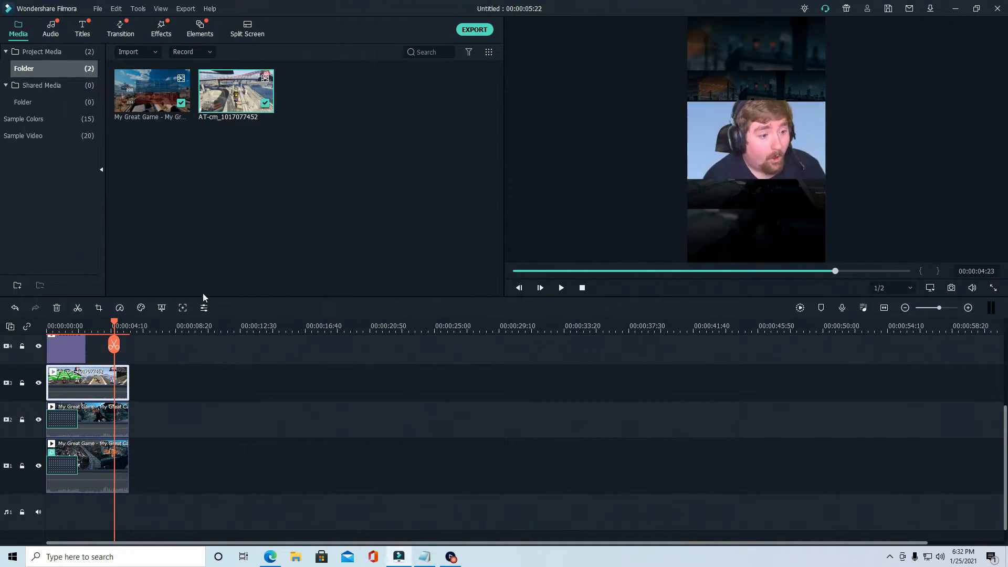
{"action": "left_click", "coordinate": [726, 179]}
{"action": "left_click_drag", "start_coordinate": [690, 176], "coordinate": [734, 59]}
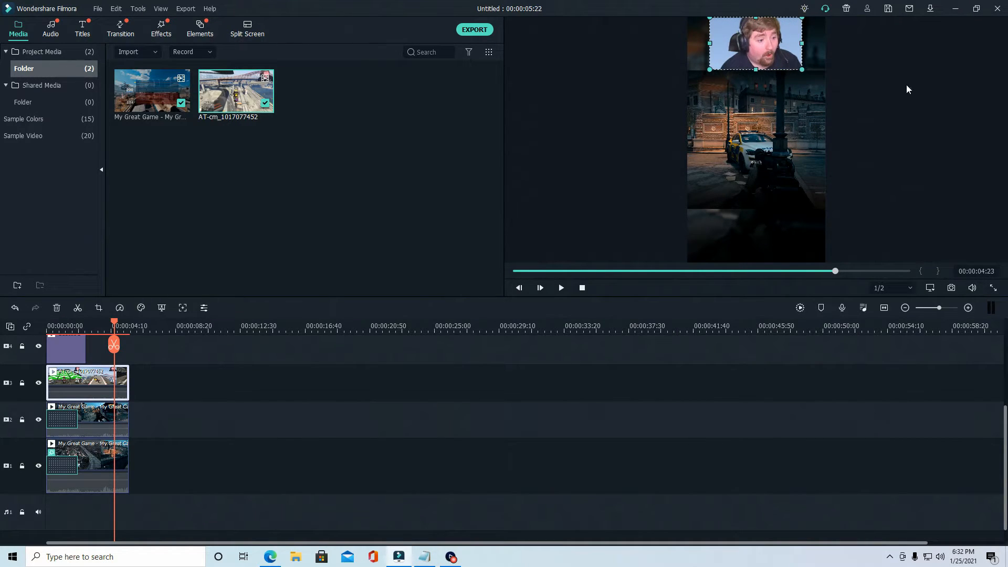
Play the sequence from the beginning and make the webcam clip start at 00:00:02:25
{"action": "left_click_drag", "start_coordinate": [114, 322], "coordinate": [47, 323]}
{"action": "left_click", "coordinate": [559, 288]}
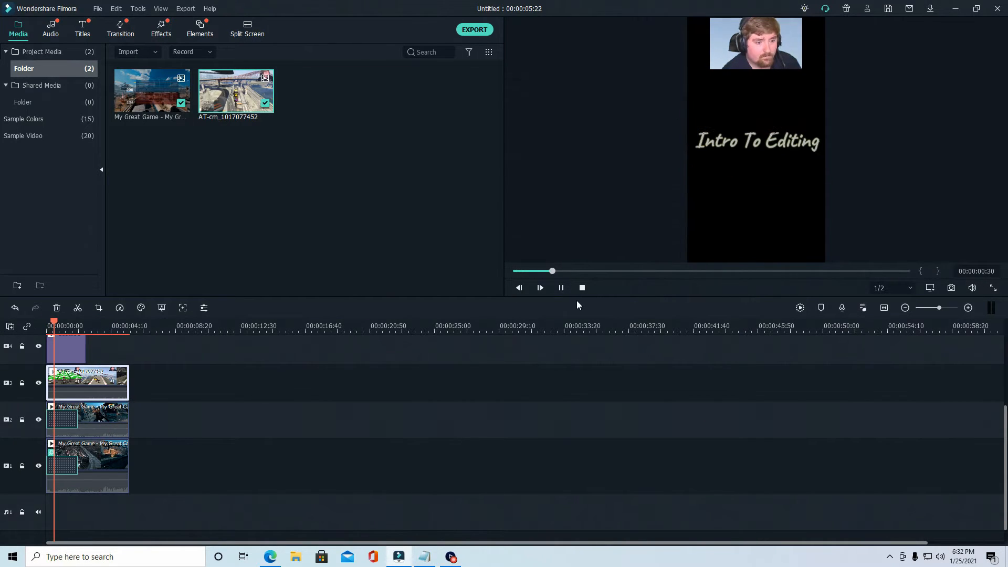
{"action": "left_click", "coordinate": [561, 288]}
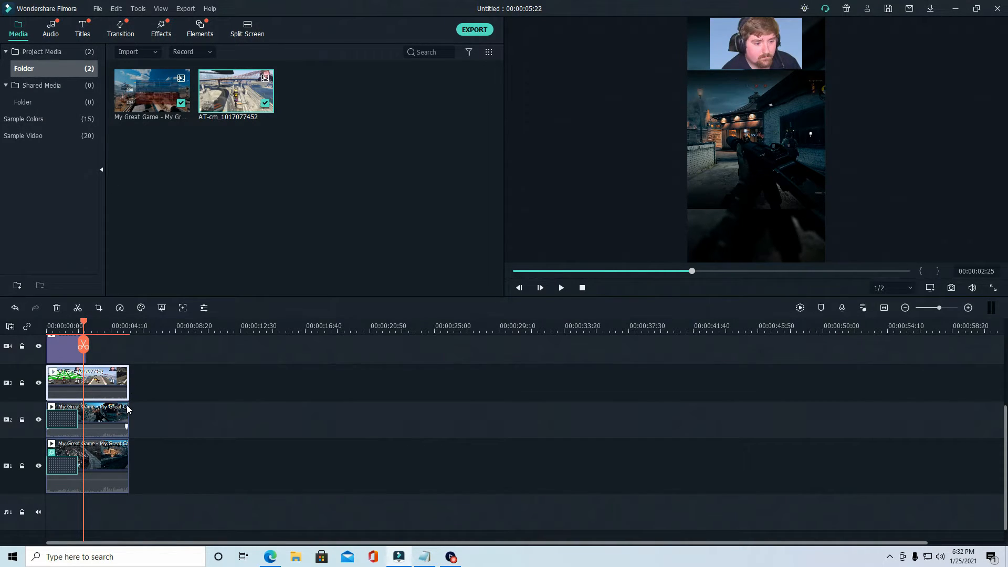
{"action": "left_click_drag", "start_coordinate": [83, 323], "coordinate": [1, 326]}
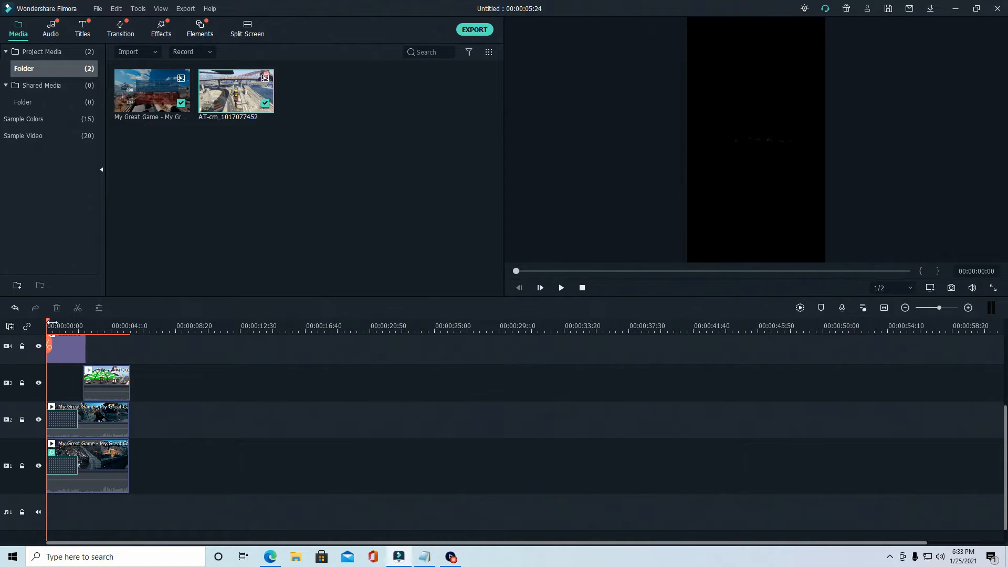
Try splitting the webcam and gameplay clips at 00:00:04:45, using undo and redo on the split before undoing it again
{"action": "left_click_drag", "start_coordinate": [51, 325], "coordinate": [120, 325]}
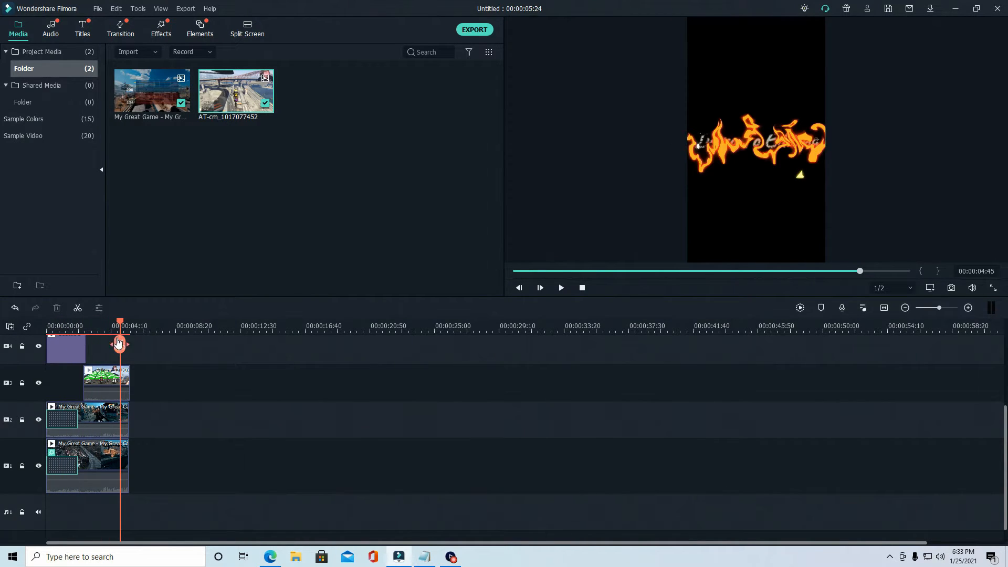
{"action": "left_click", "coordinate": [120, 344]}
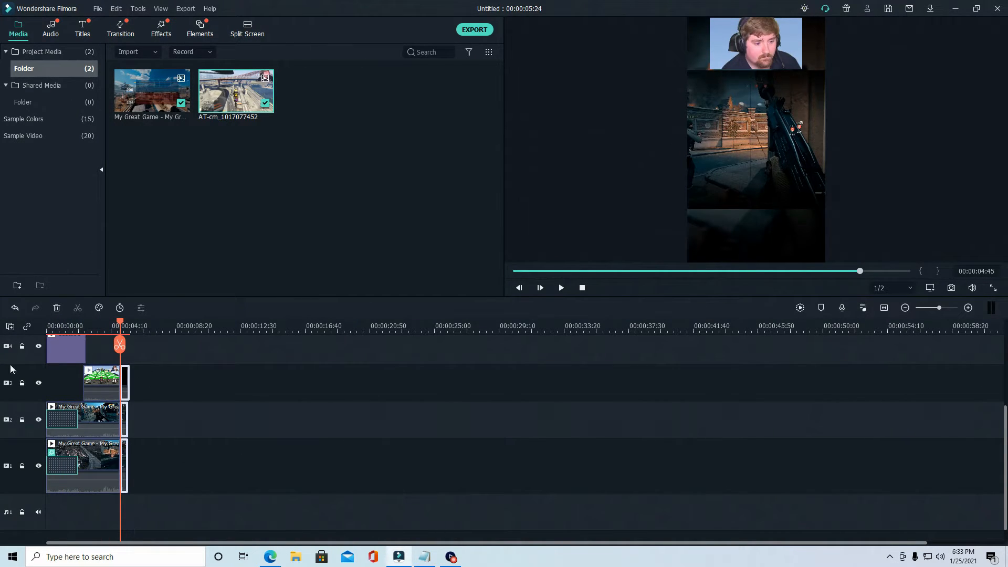
{"action": "left_click", "coordinate": [14, 307]}
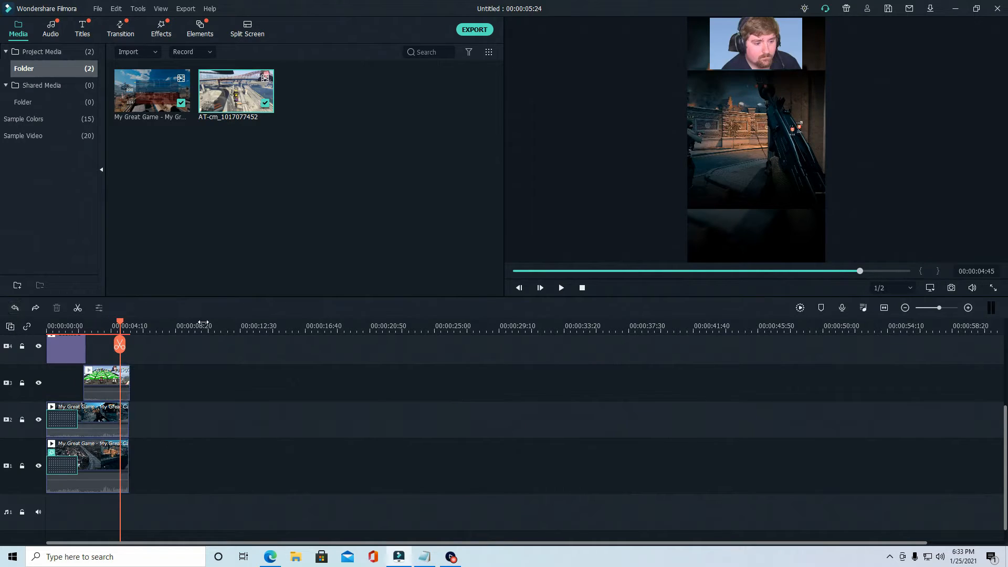
{"action": "left_click", "coordinate": [34, 308]}
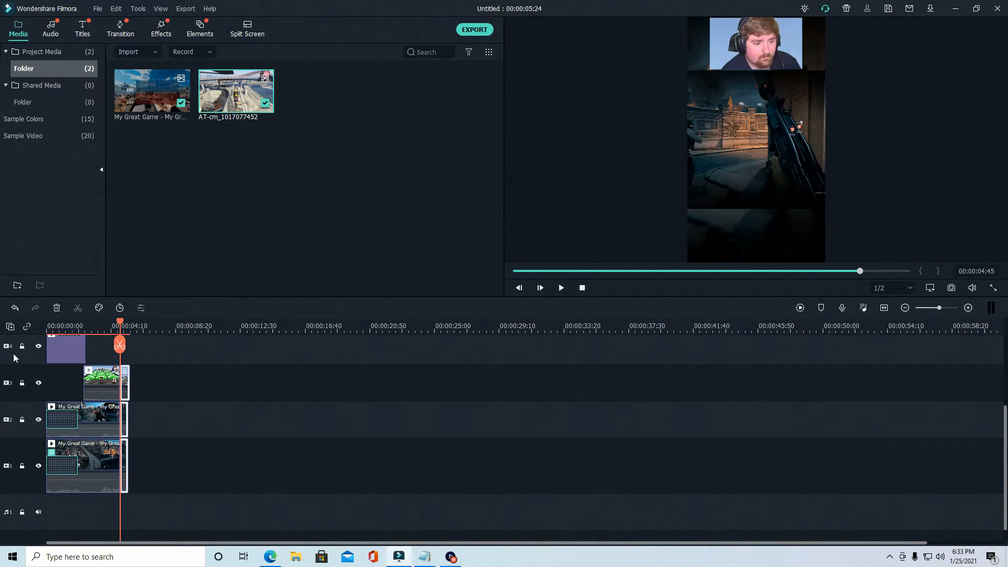
{"action": "left_click", "coordinate": [15, 308]}
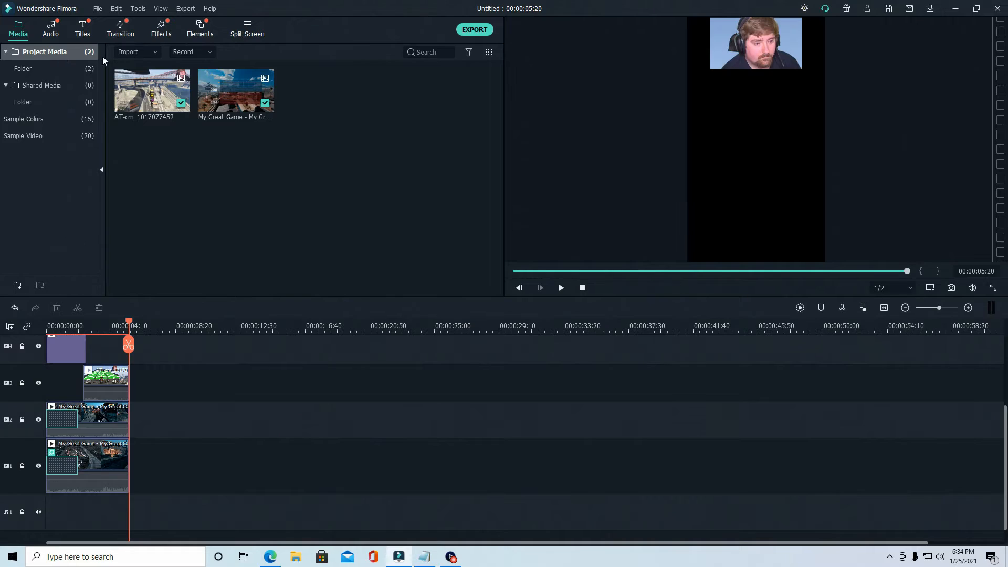
Look through the Titles, Effects, Elements and Split Screen libraries and the available editing commands
{"action": "left_click", "coordinate": [83, 28]}
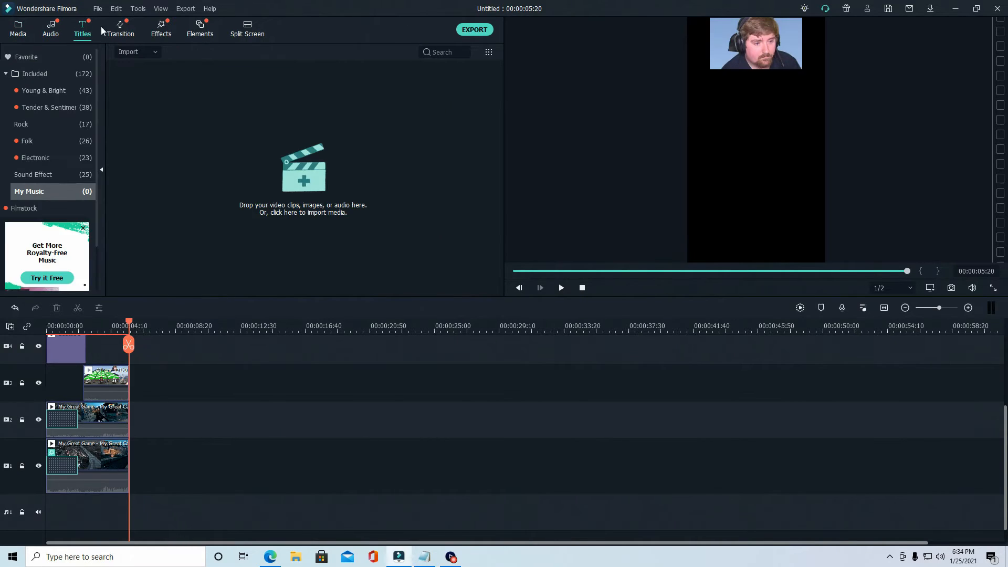
{"action": "left_click", "coordinate": [161, 29]}
{"action": "left_click", "coordinate": [203, 29]}
{"action": "left_click", "coordinate": [247, 29]}
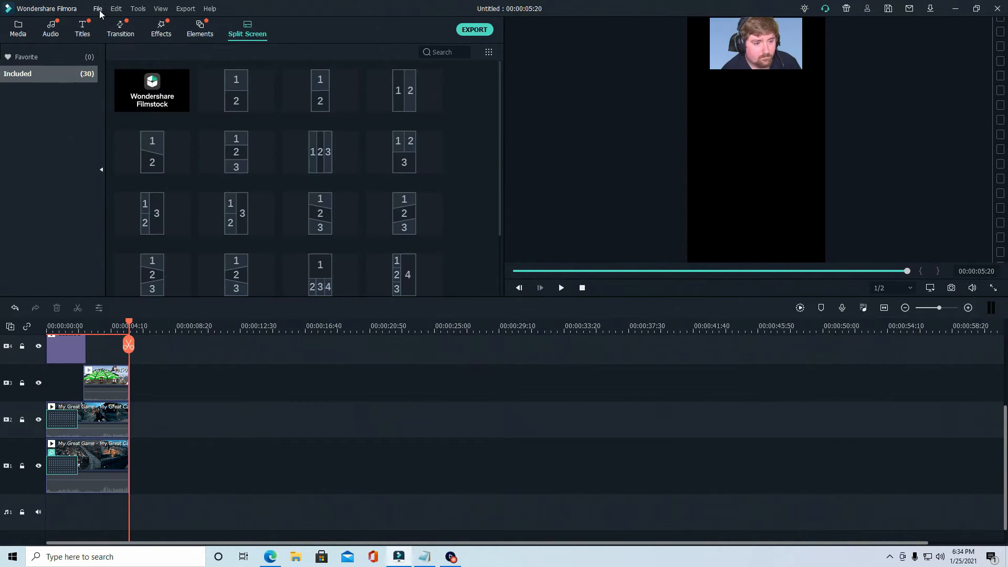
{"action": "left_click", "coordinate": [116, 8]}
{"action": "left_click", "coordinate": [116, 8]}
{"action": "left_click", "coordinate": [116, 9]}
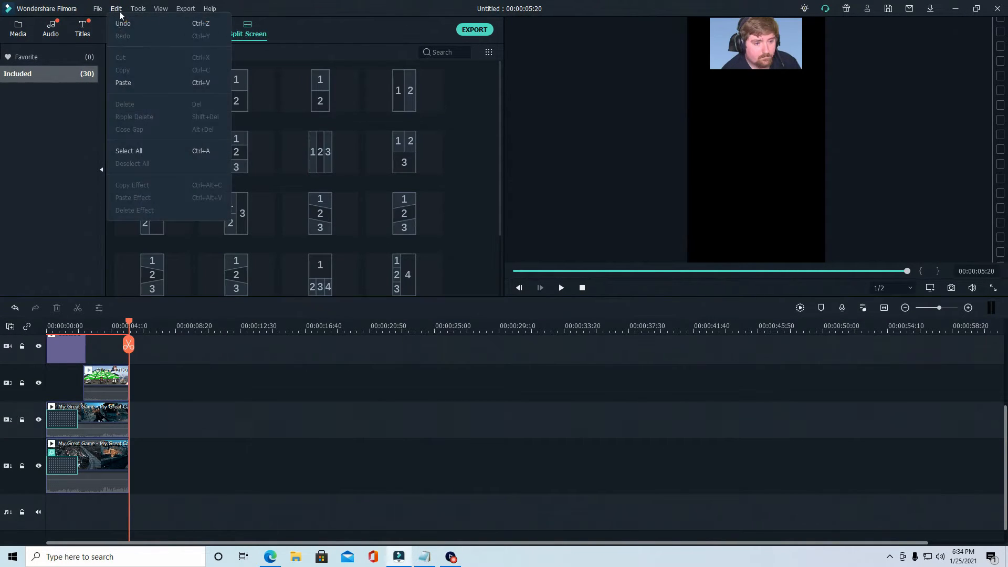
{"action": "left_click", "coordinate": [125, 8]}
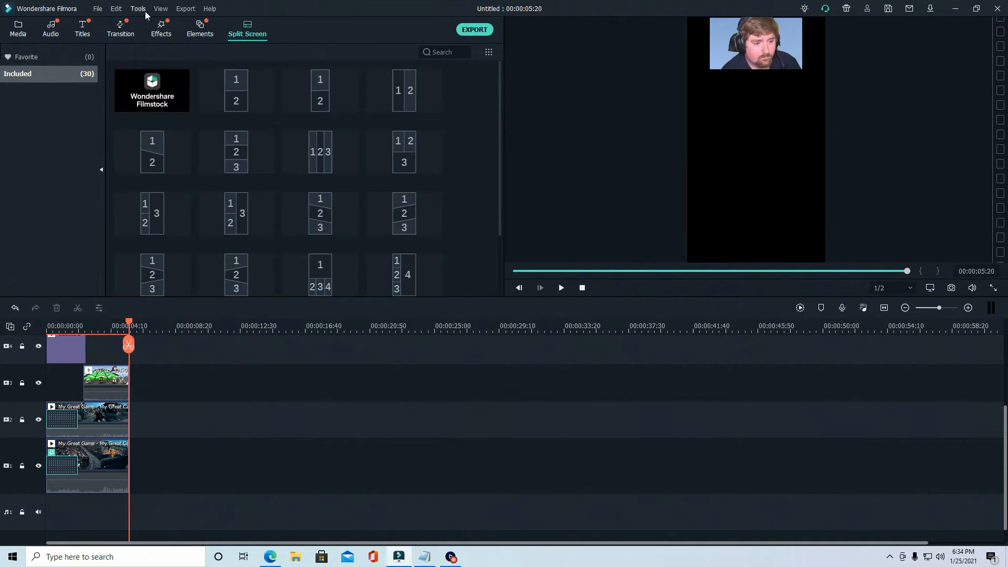
{"action": "left_click", "coordinate": [140, 9]}
{"action": "key", "text": "Escape"}
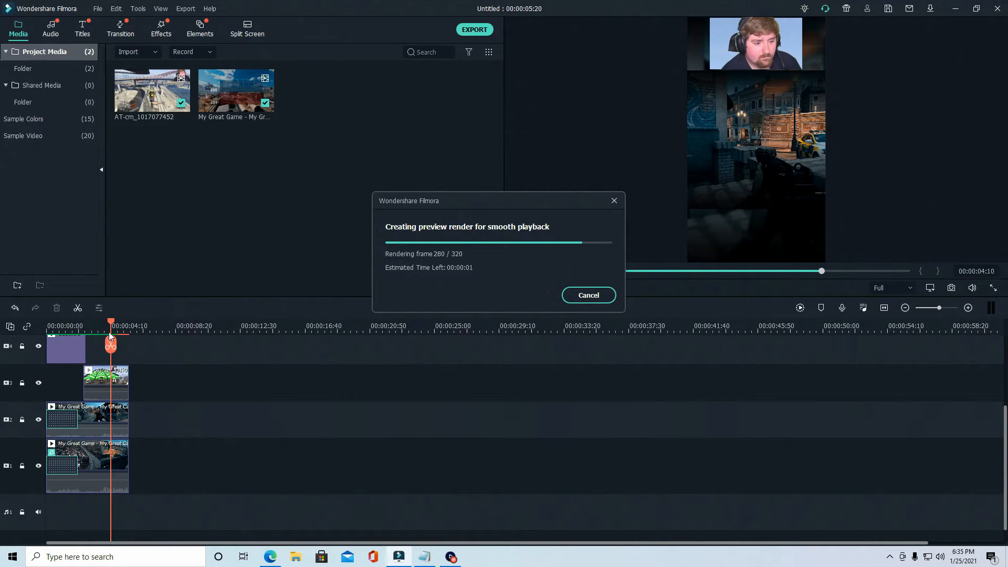
Play the rendered preview of the sequence from the beginning
{"action": "left_click_drag", "start_coordinate": [111, 320], "coordinate": [5, 340]}
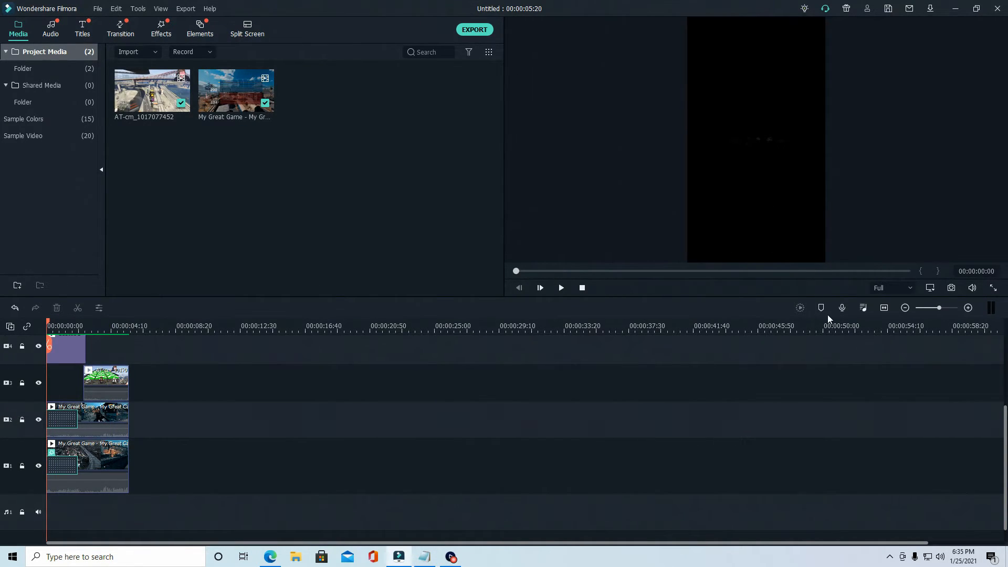
{"action": "left_click", "coordinate": [563, 289]}
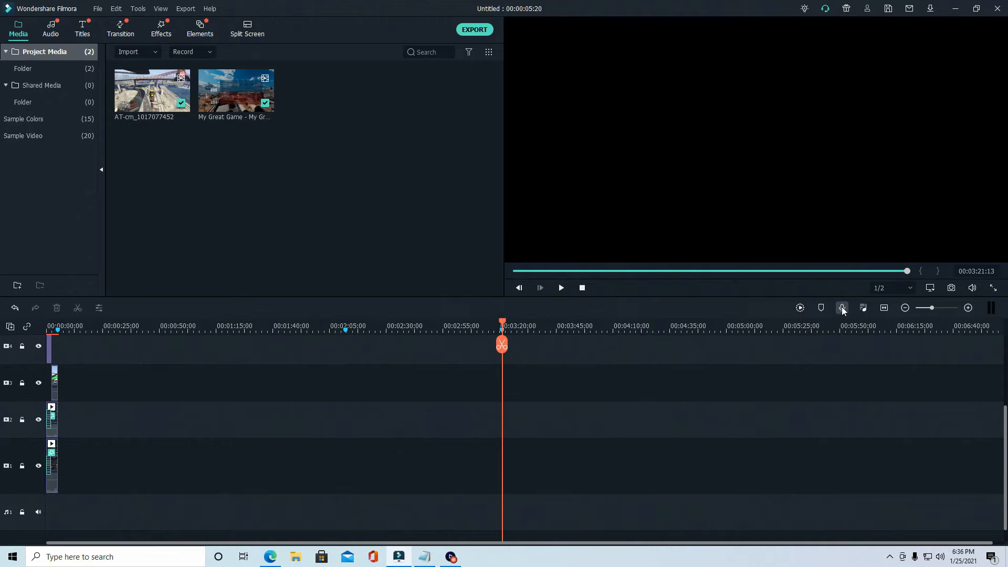
Set the voiceover recording device to the Yeti Stereo Microphone with Input Audio, keeping the project muted while recording
{"action": "left_click", "coordinate": [842, 308]}
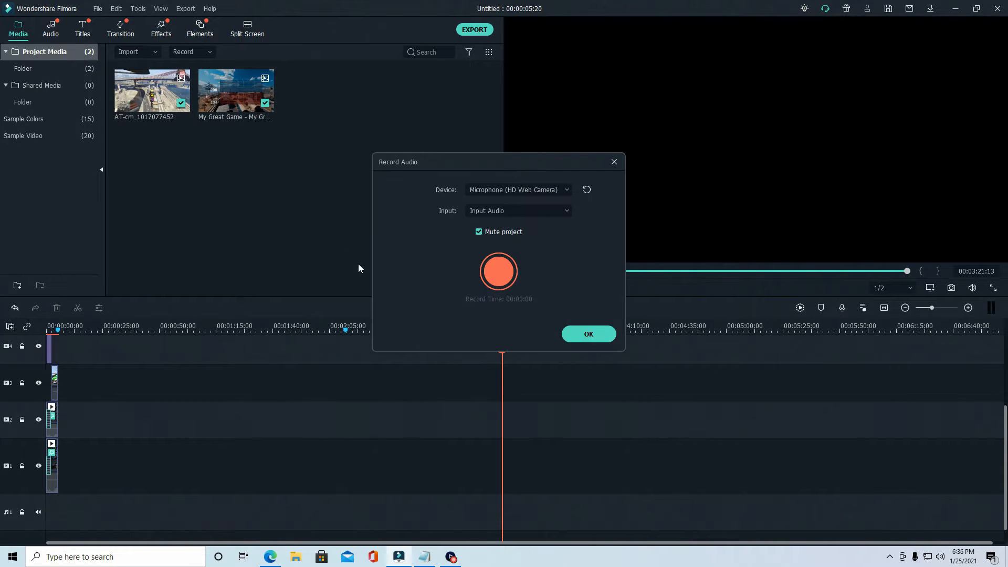
{"action": "left_click", "coordinate": [498, 212]}
{"action": "left_click", "coordinate": [578, 199]}
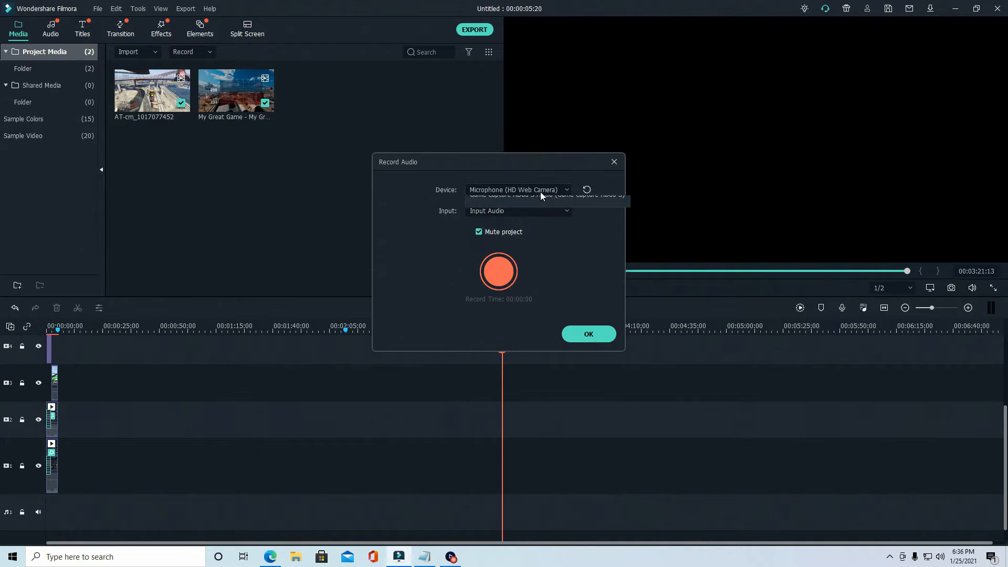
{"action": "left_click", "coordinate": [541, 190]}
{"action": "left_click", "coordinate": [516, 231]}
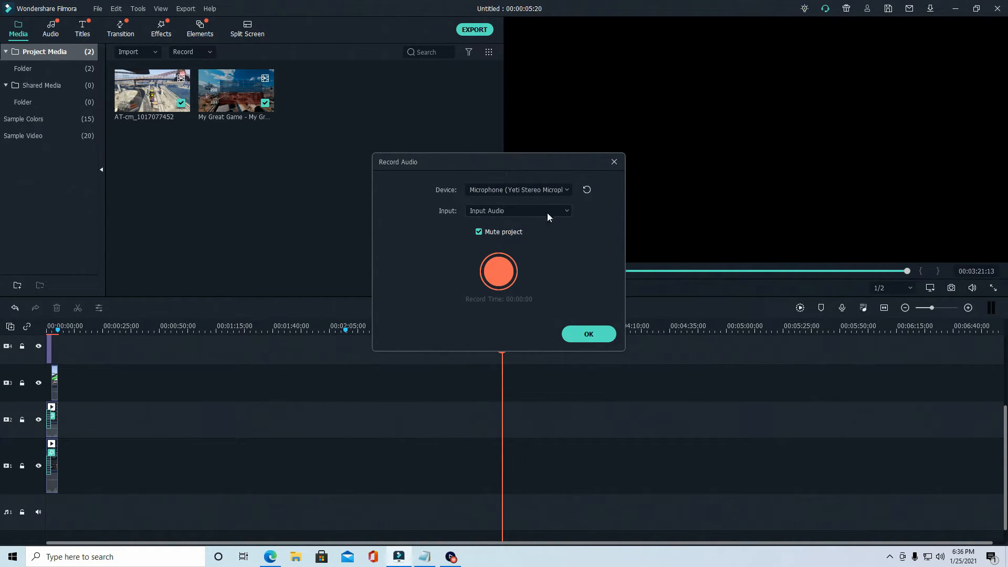
{"action": "left_click", "coordinate": [590, 335]}
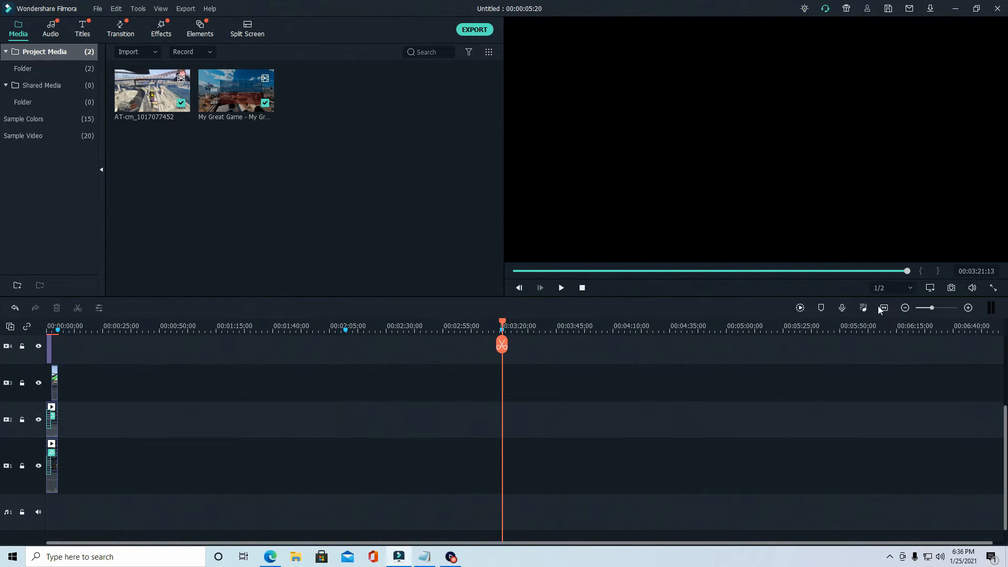
Split the webcam clip at 00:00:05:19 and remove the part extending past the gameplay clips
{"action": "left_click_drag", "start_coordinate": [935, 308], "coordinate": [957, 309]}
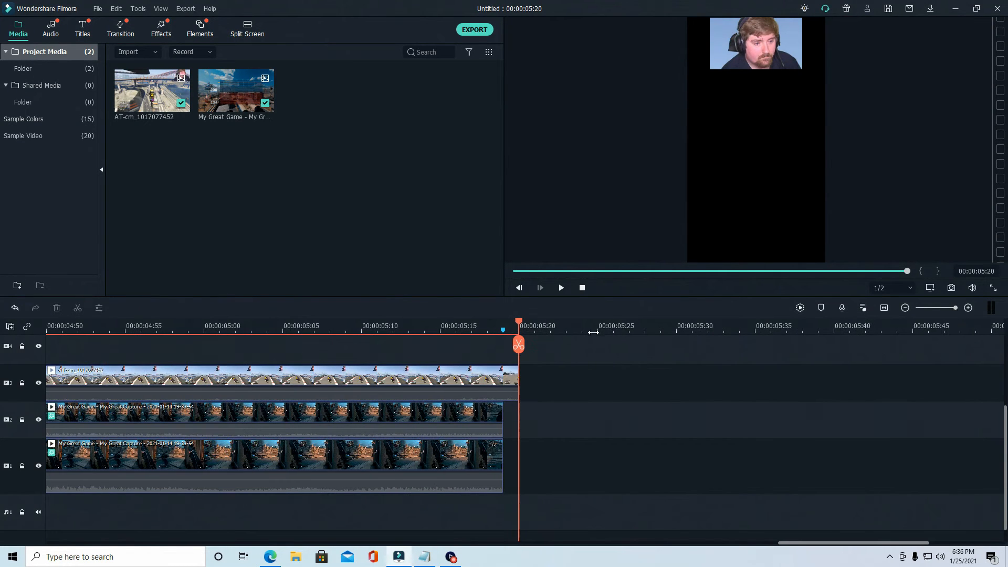
{"action": "left_click_drag", "start_coordinate": [516, 326], "coordinate": [503, 326]}
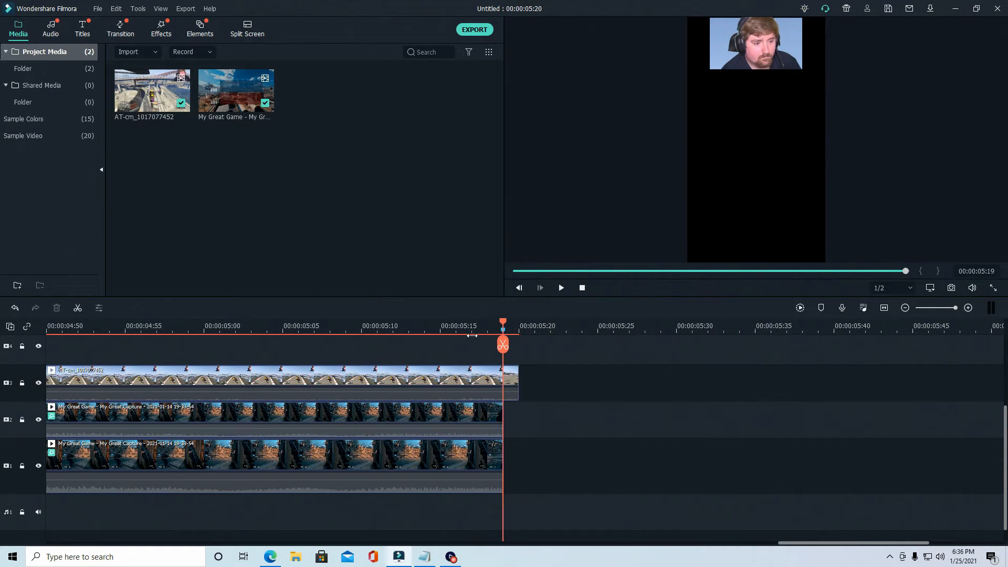
{"action": "left_click", "coordinate": [436, 386]}
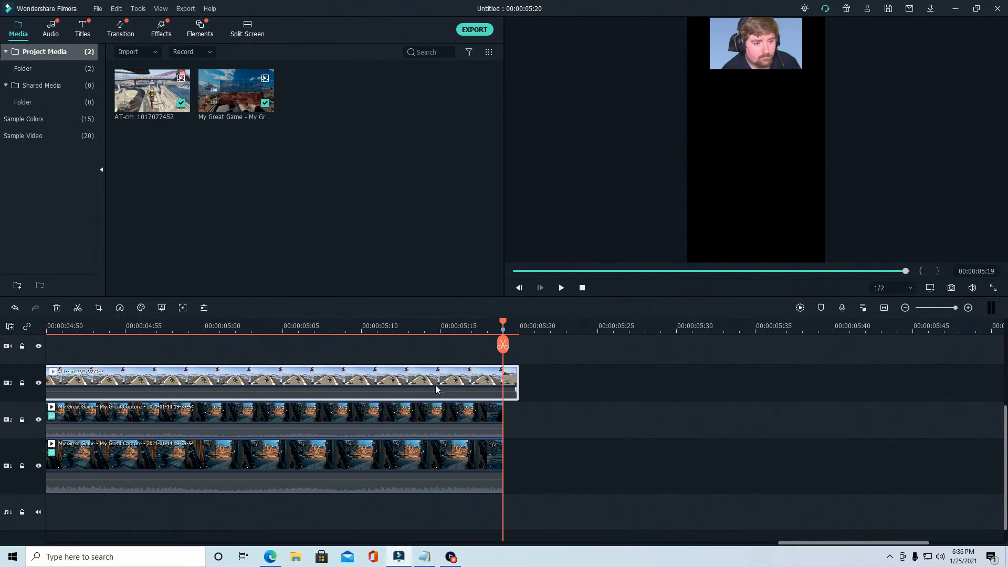
{"action": "left_click", "coordinate": [79, 308]}
{"action": "mouse_move", "coordinate": [955, 307]}
{"action": "left_mouse_down"}
{"action": "mouse_move", "coordinate": [908, 314]}
{"action": "mouse_move", "coordinate": [946, 304]}
{"action": "left_mouse_up"}
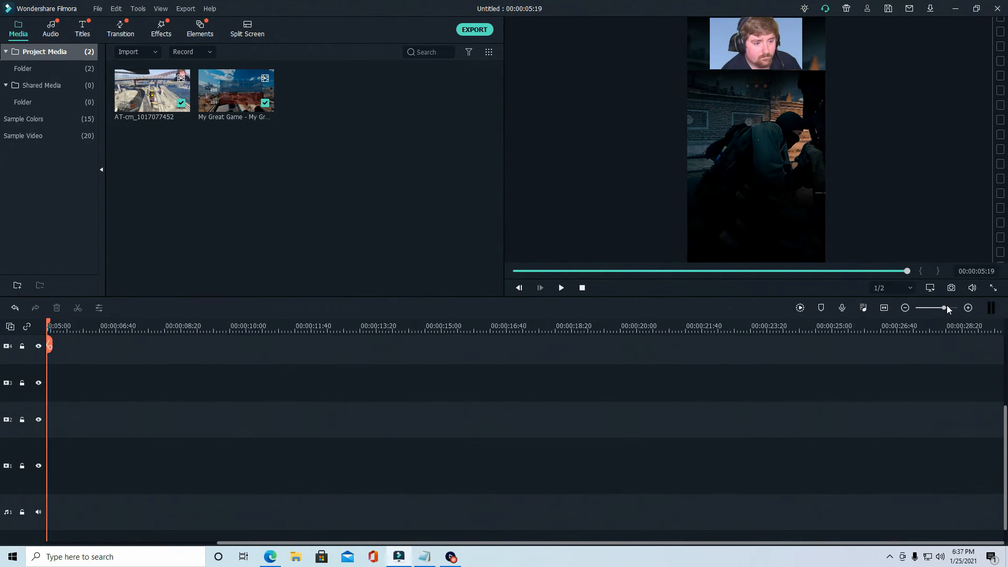
{"action": "left_click", "coordinate": [885, 308]}
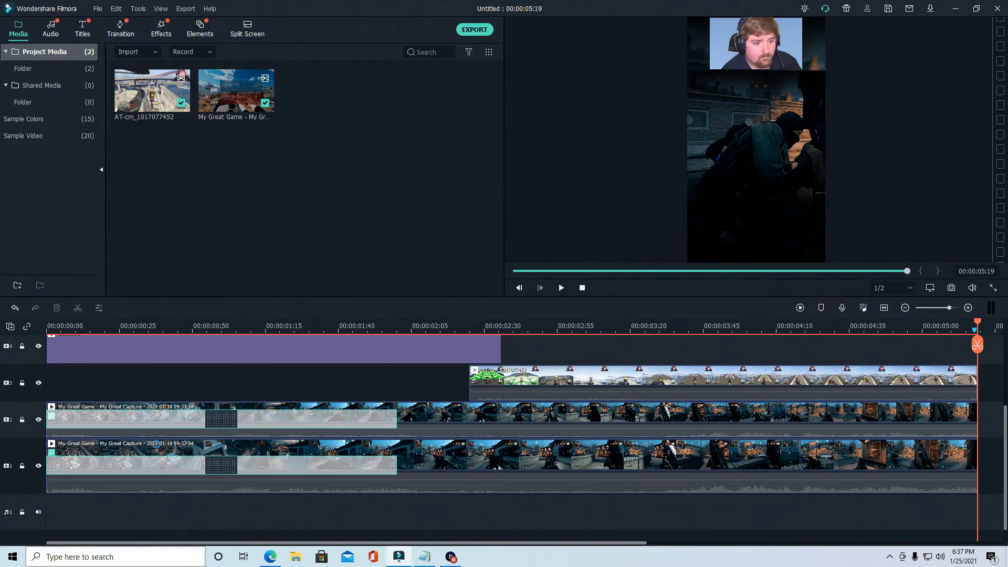
Switch to Notepad to check the outline of tutorial topics, and return to Filmora
{"action": "left_click", "coordinate": [424, 556]}
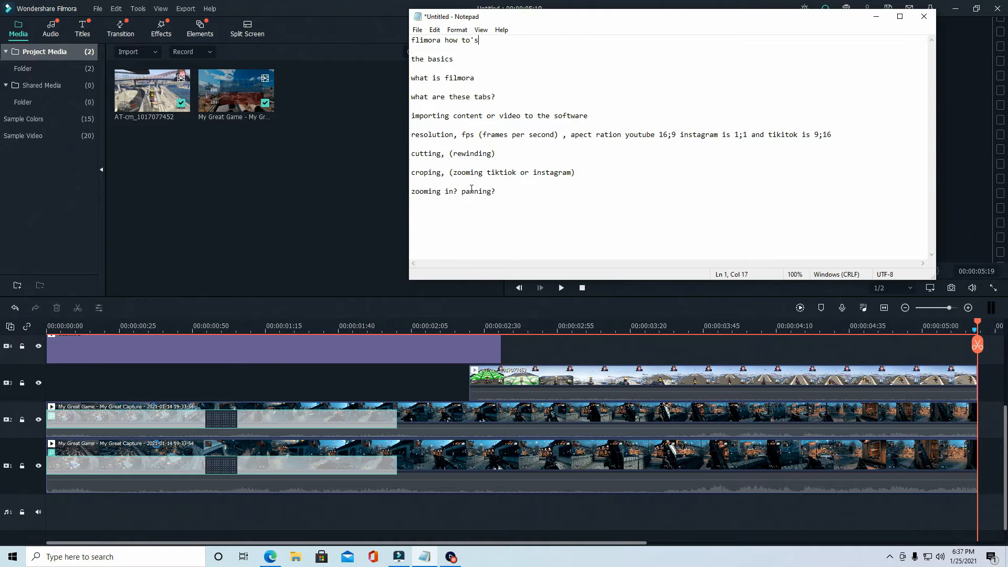
{"action": "left_click", "coordinate": [876, 17]}
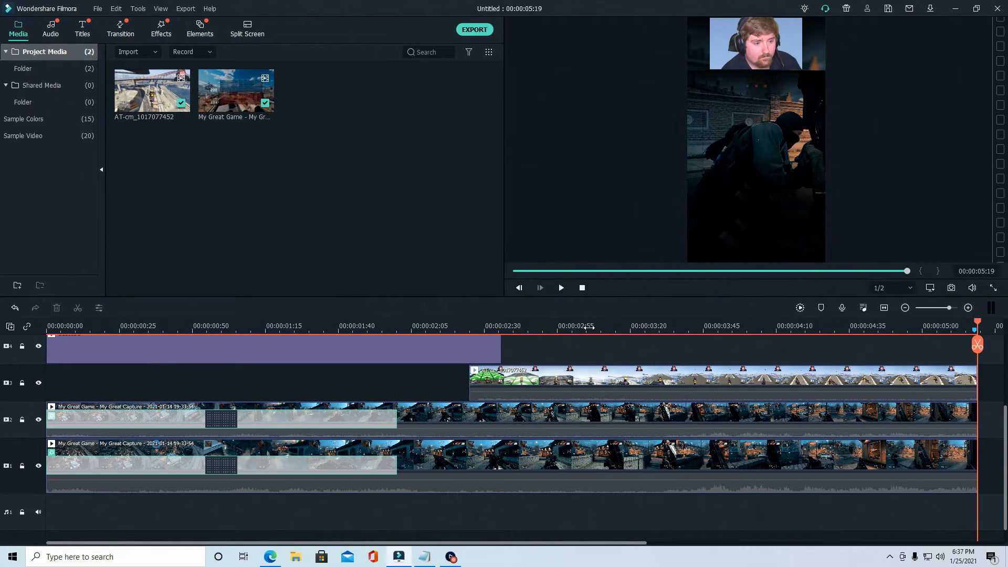
Undo the recent end trims of the webcam and gameplay clips and scrub the playhead around 00:00:05:18
{"action": "left_click_drag", "start_coordinate": [589, 328], "coordinate": [63, 341]}
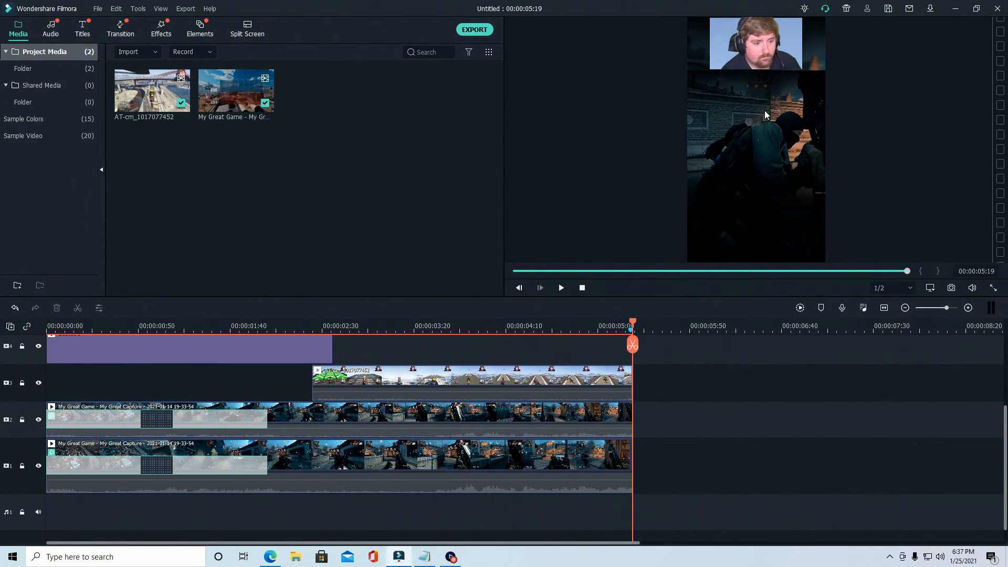
{"action": "key", "text": "ctrl+z"}
{"action": "left_click", "coordinate": [633, 322]}
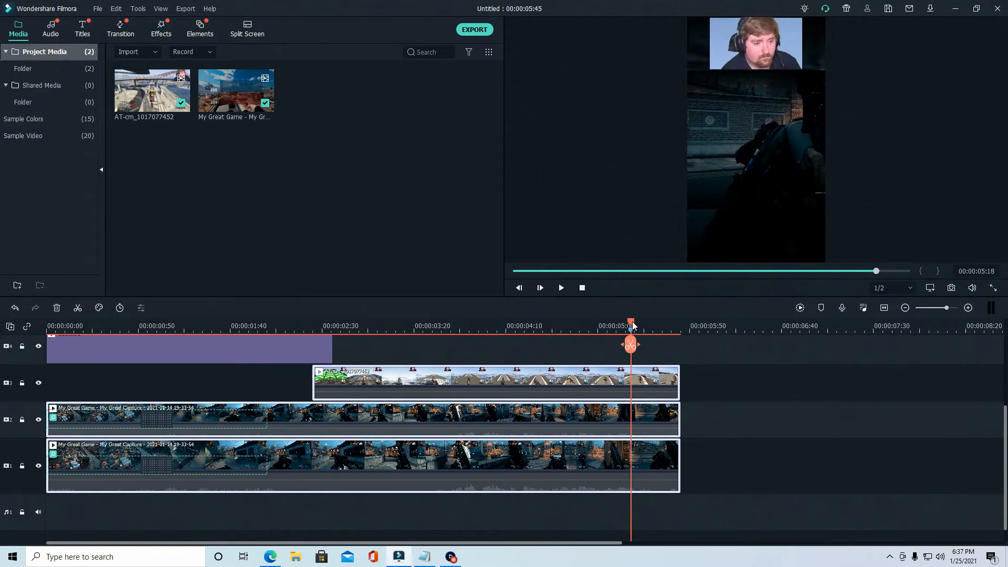
{"action": "mouse_move", "coordinate": [632, 324]}
{"action": "left_mouse_down"}
{"action": "mouse_move", "coordinate": [618, 326]}
{"action": "mouse_move", "coordinate": [652, 326]}
{"action": "left_mouse_up"}
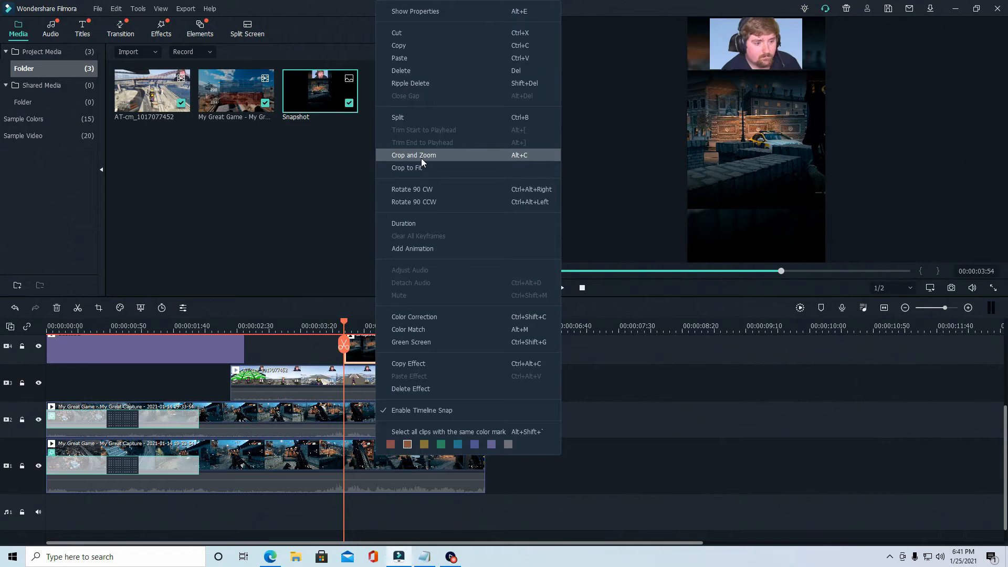
Apply the default 9:16 Pan & Zoom to the snapshot clip after previewing it, and lengthen the clip on the timeline
{"action": "left_click", "coordinate": [421, 153]}
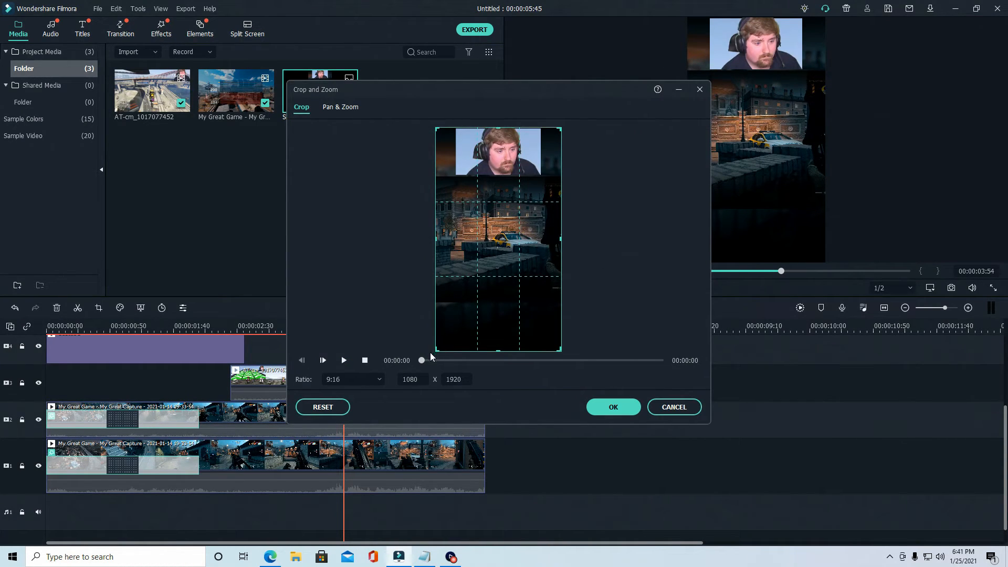
{"action": "left_click", "coordinate": [340, 107]}
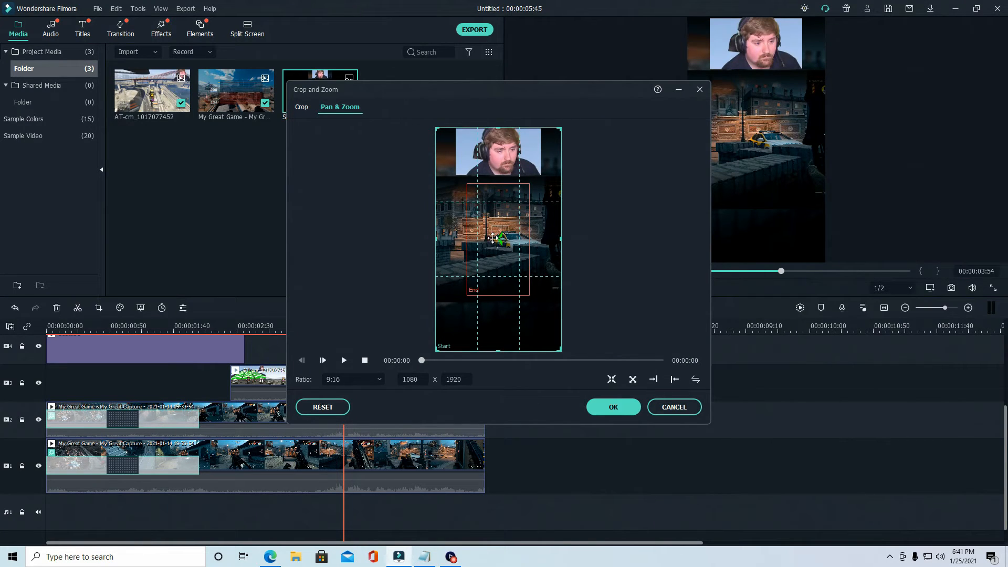
{"action": "left_click", "coordinate": [344, 360]}
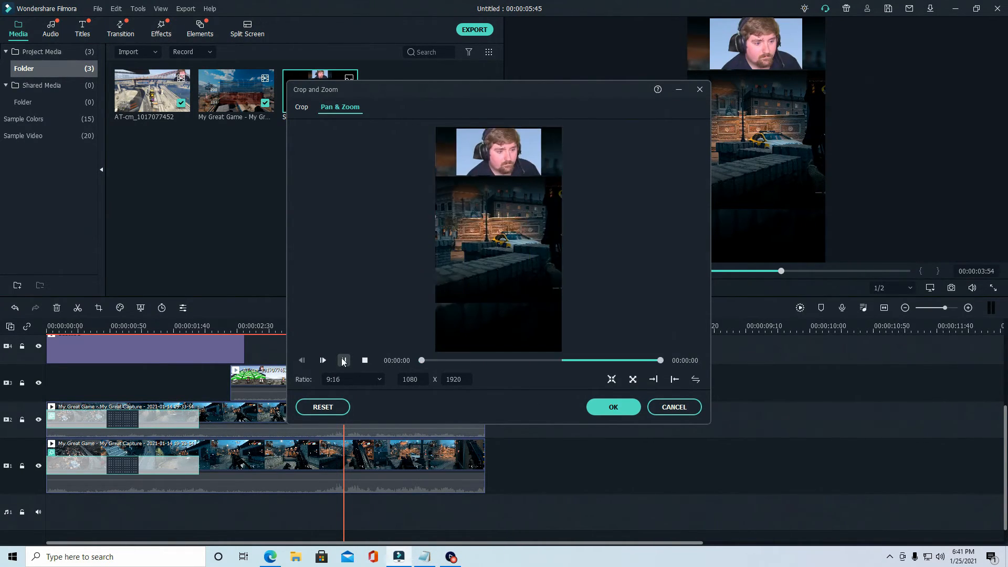
{"action": "left_click", "coordinate": [613, 407]}
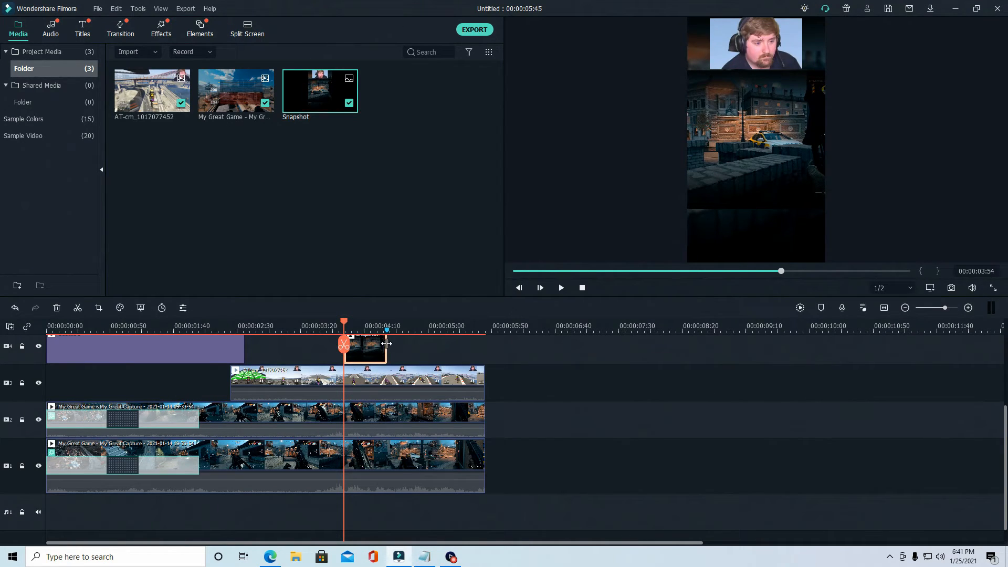
{"action": "left_click_drag", "start_coordinate": [386, 348], "coordinate": [440, 346]}
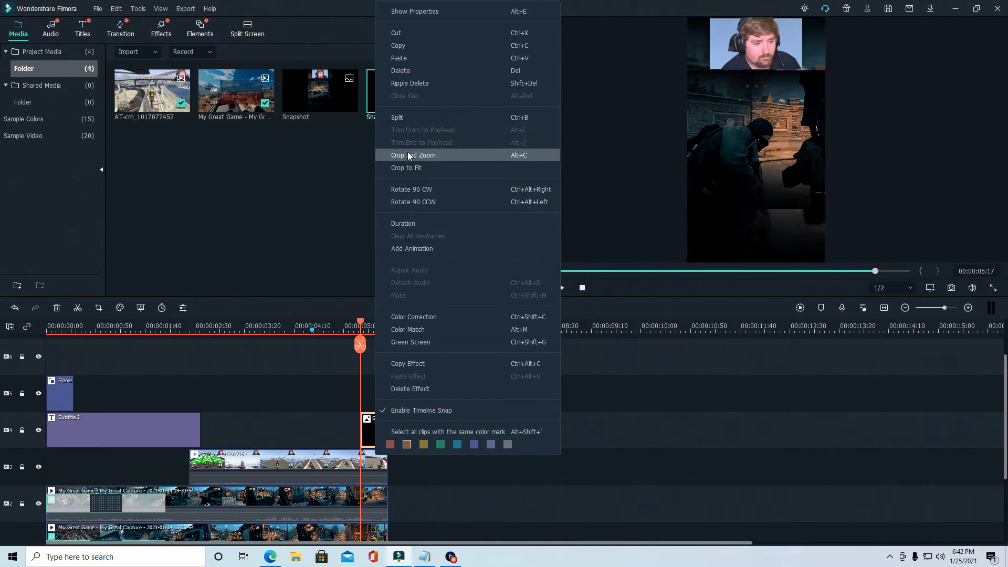
Start a Pan & Zoom on the second snapshot clip using Original Ratio, with the End frame shrunk to about 448 x 796
{"action": "left_click", "coordinate": [411, 155]}
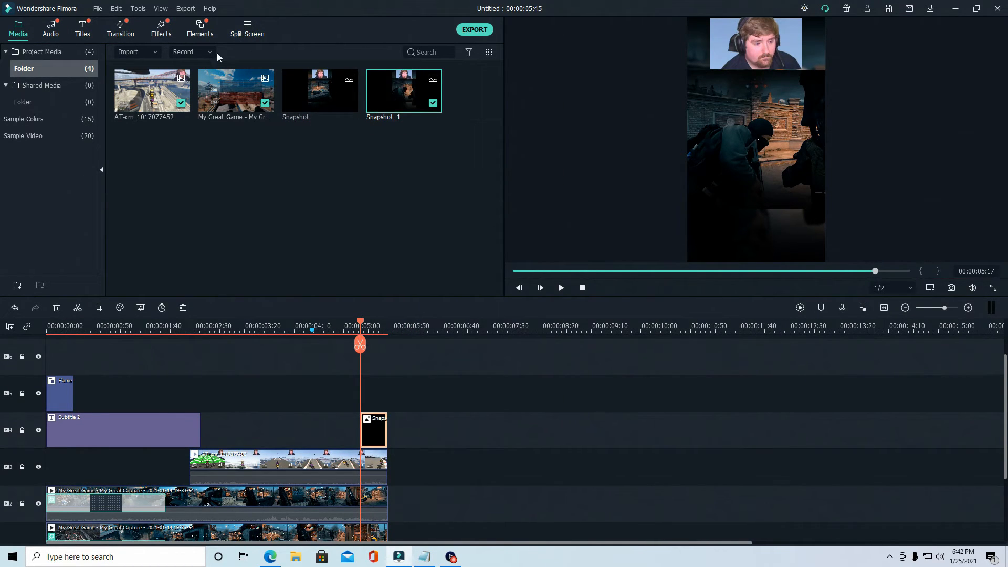
{"action": "left_click", "coordinate": [340, 108]}
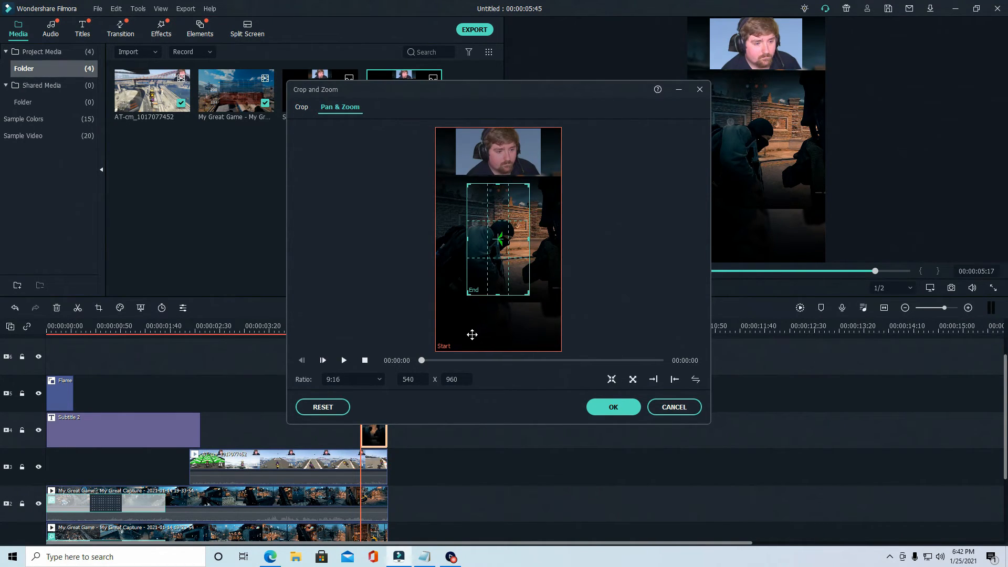
{"action": "left_click", "coordinate": [377, 384]}
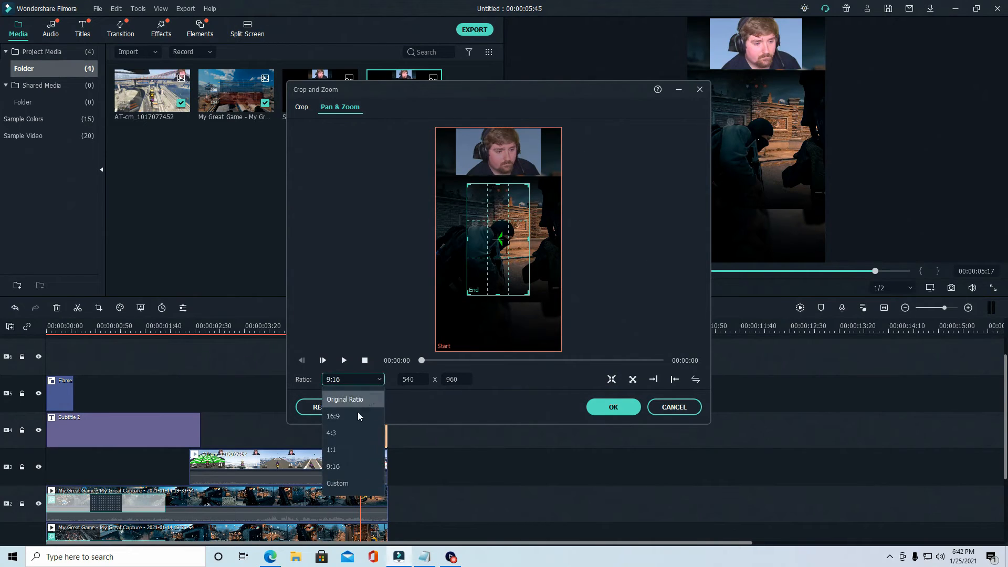
{"action": "left_click", "coordinate": [356, 399]}
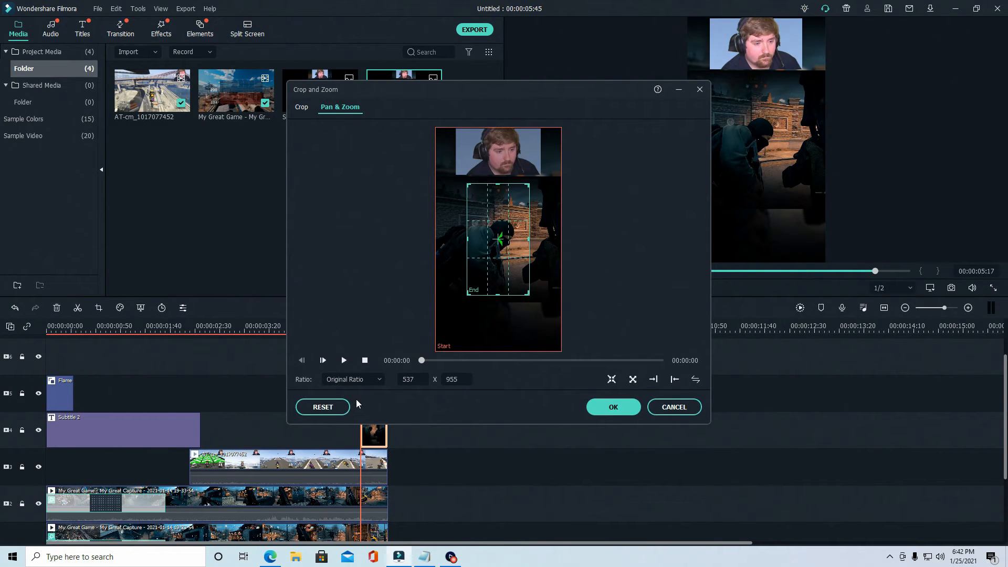
{"action": "left_click", "coordinate": [478, 236]}
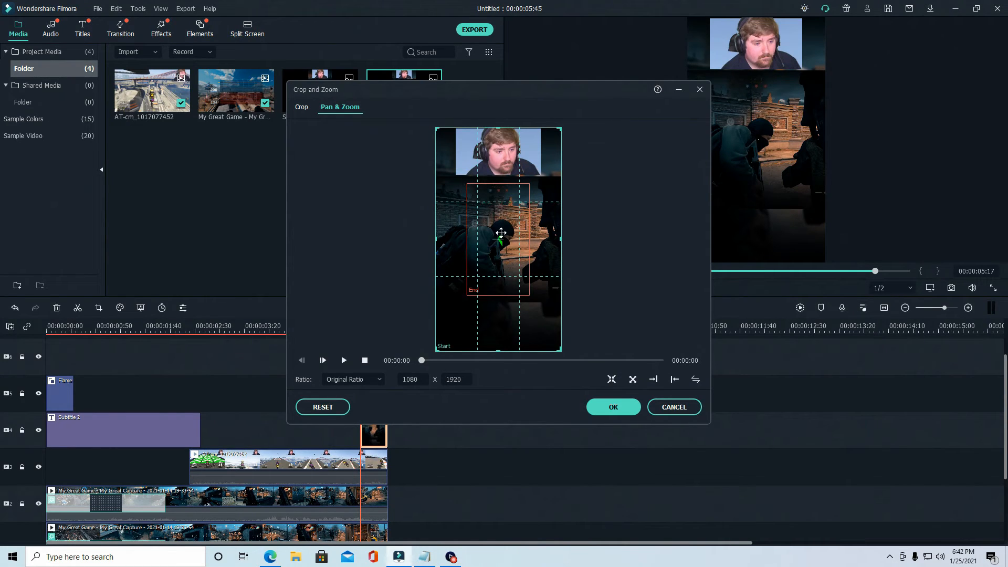
{"action": "left_click", "coordinate": [505, 253]}
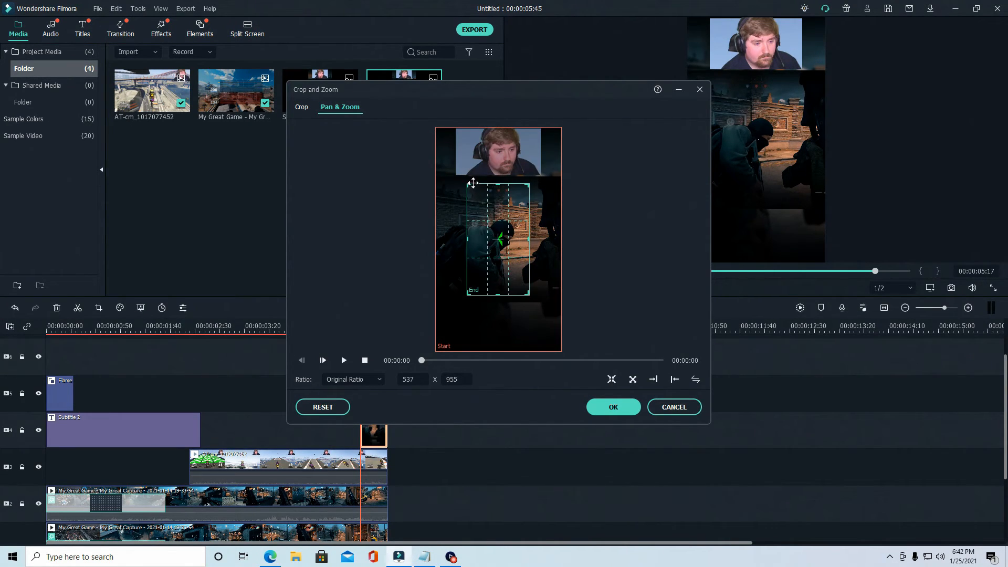
{"action": "left_click_drag", "start_coordinate": [467, 185], "coordinate": [478, 212]}
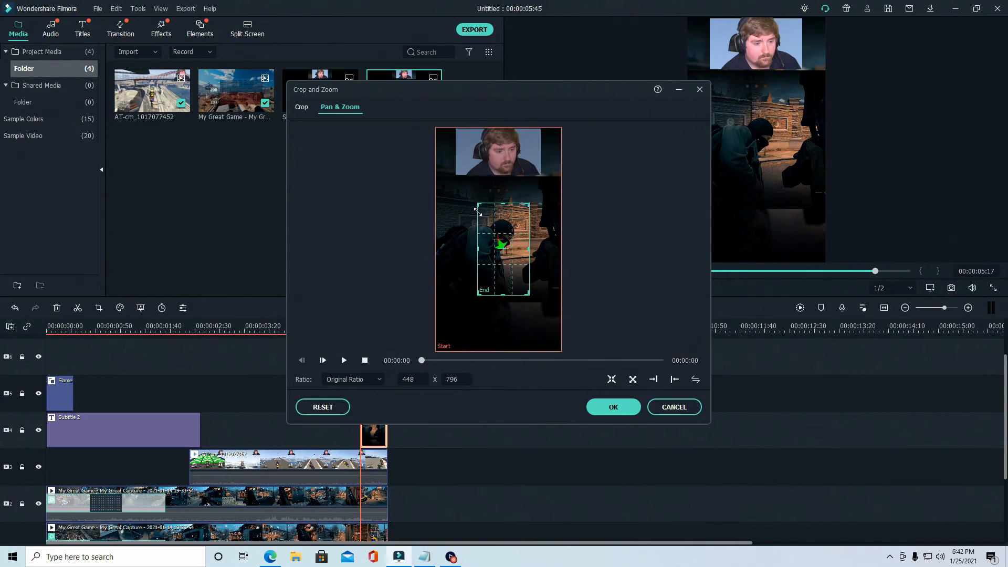
Apply the Pan & Zoom with a Custom ratio and an End frame of about 421 x 493 over the masked character
{"action": "left_click", "coordinate": [374, 379]}
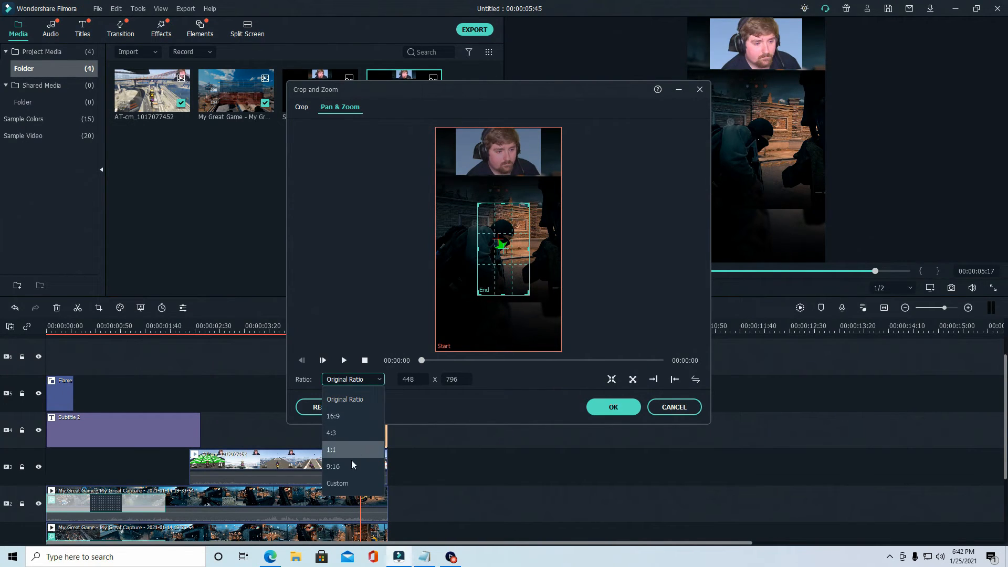
{"action": "left_click", "coordinate": [366, 468]}
{"action": "left_click_drag", "start_coordinate": [478, 204], "coordinate": [480, 238]}
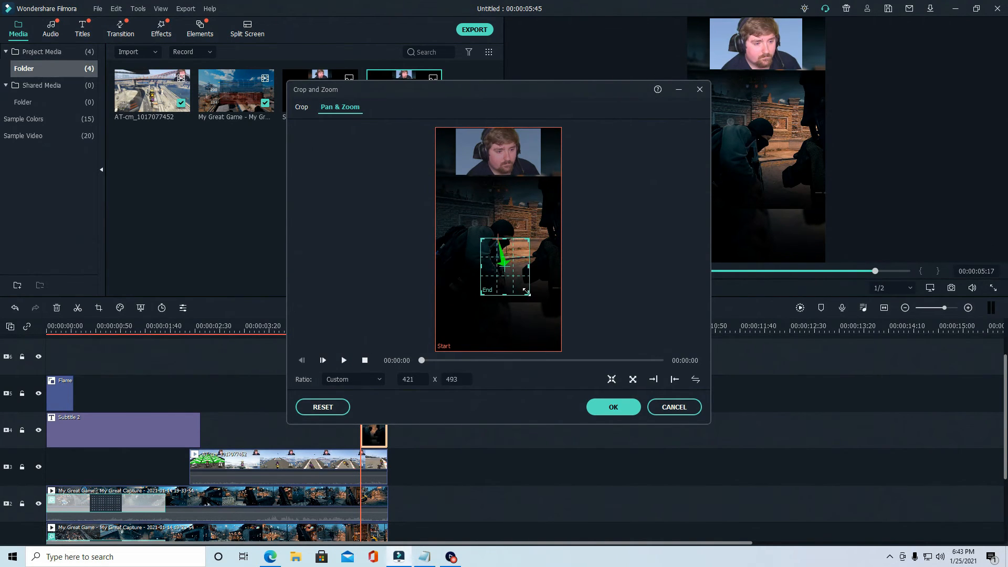
{"action": "left_click_drag", "start_coordinate": [516, 281], "coordinate": [515, 247]}
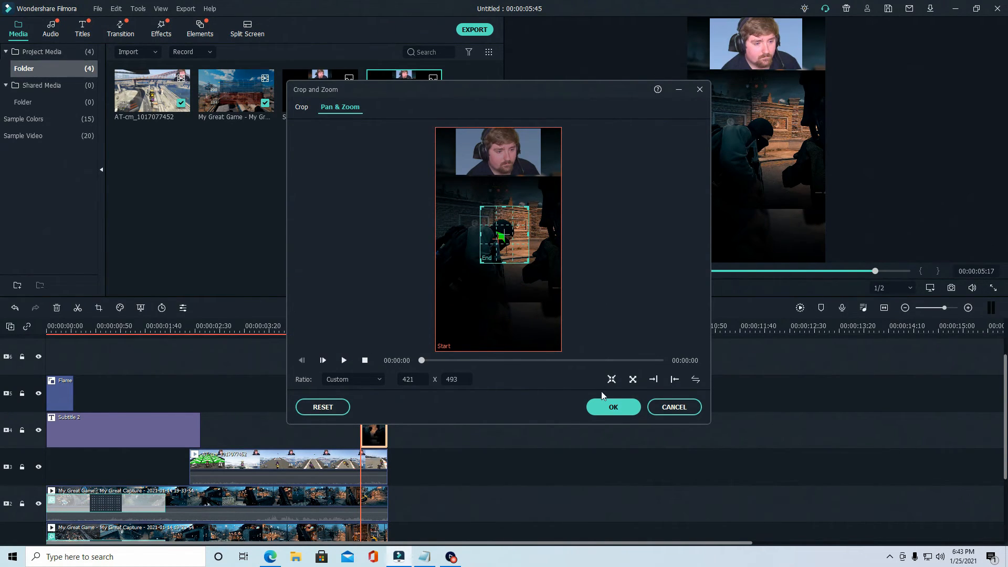
{"action": "left_click", "coordinate": [593, 407]}
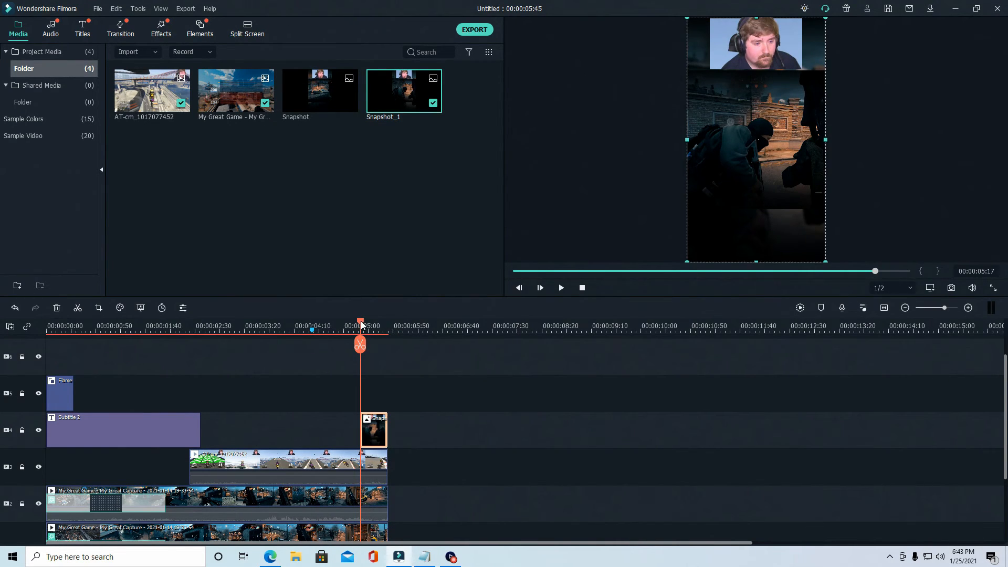
{"action": "left_click_drag", "start_coordinate": [362, 325], "coordinate": [974, 323]}
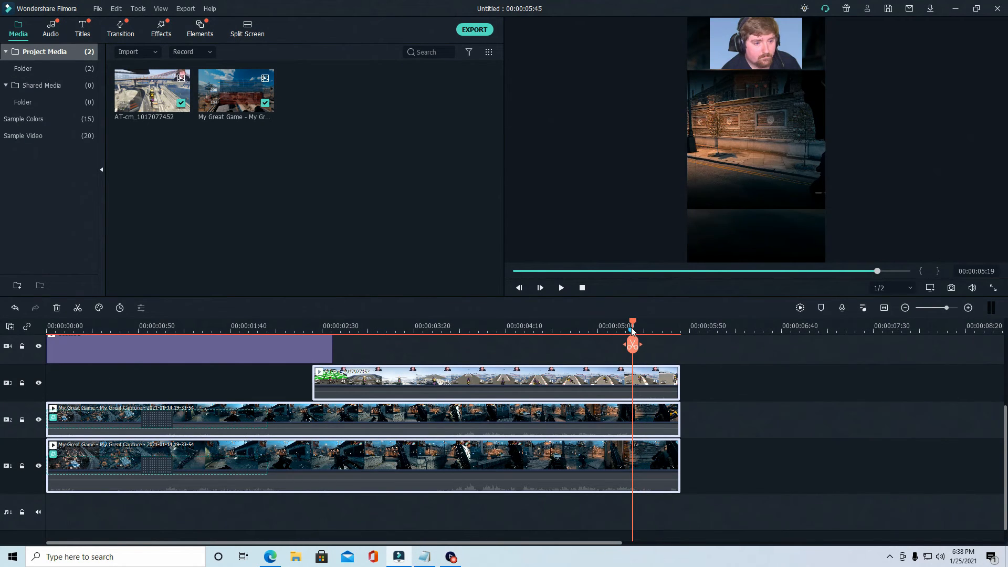
Switch to Notepad, add the topic "freeze frames" at the end of the outline, and return to Filmora
{"action": "left_click_drag", "start_coordinate": [631, 327], "coordinate": [612, 326]}
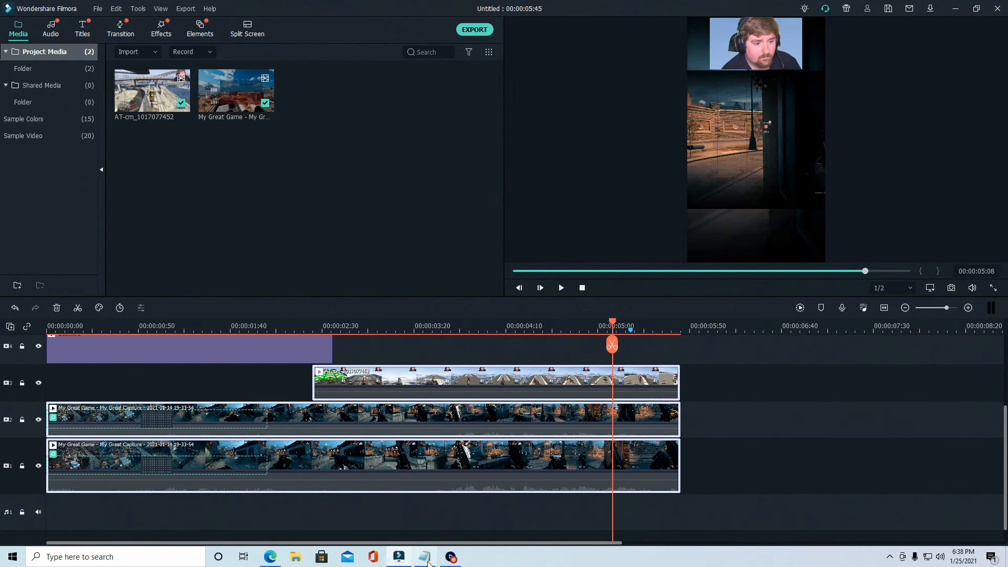
{"action": "left_click", "coordinate": [424, 556]}
{"action": "left_click", "coordinate": [502, 195]}
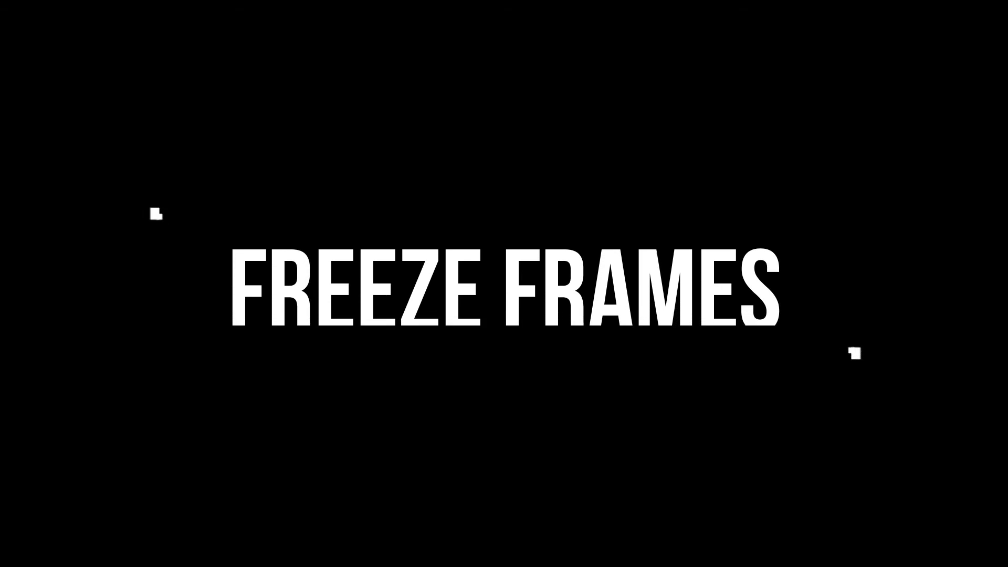
{"action": "key", "text": "Return"}
{"action": "key", "text": "Return"}
{"action": "type", "text": "freeze frames"}
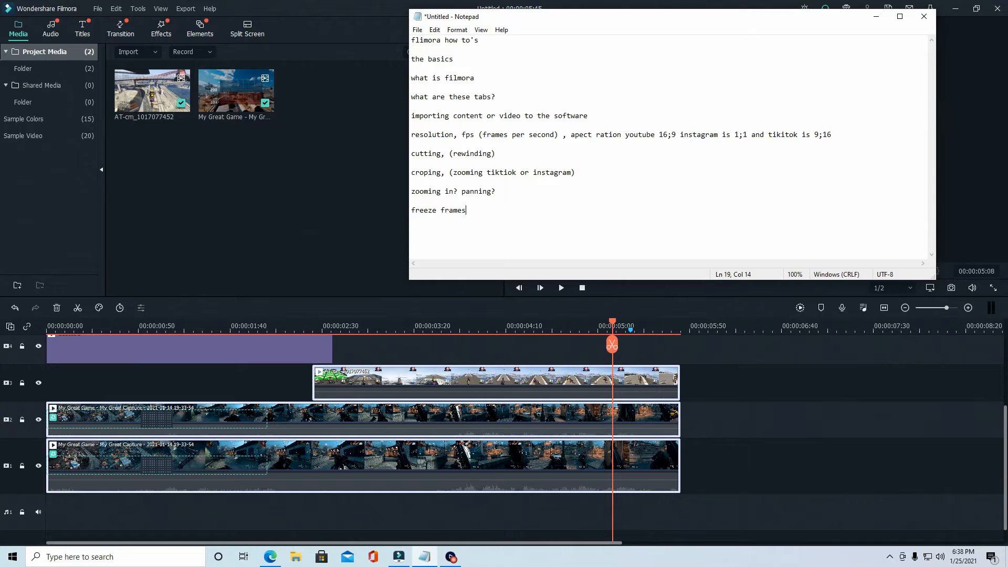
{"action": "left_click", "coordinate": [294, 146]}
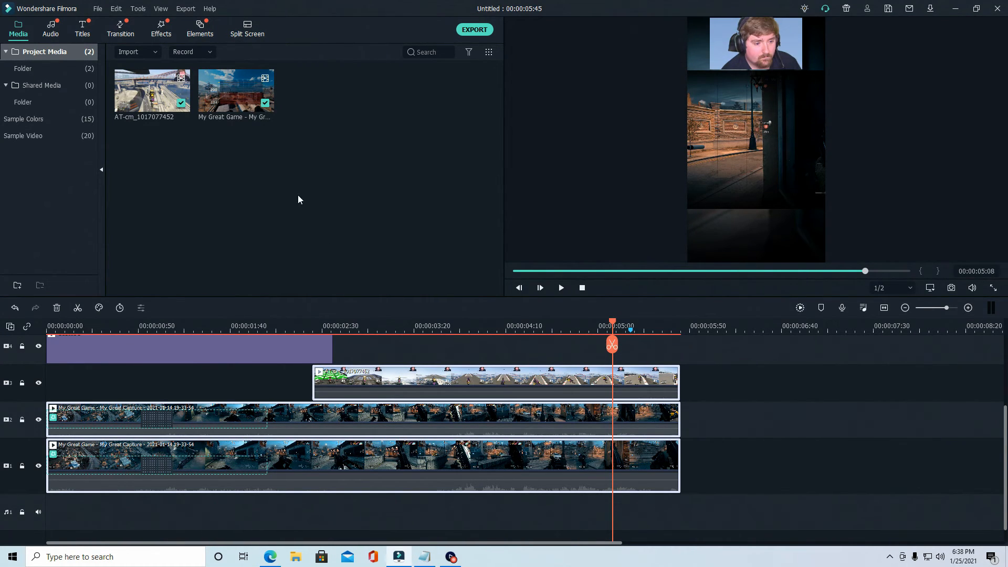
{"action": "left_click_drag", "start_coordinate": [597, 321], "coordinate": [661, 327]}
{"action": "right_click", "coordinate": [638, 374]}
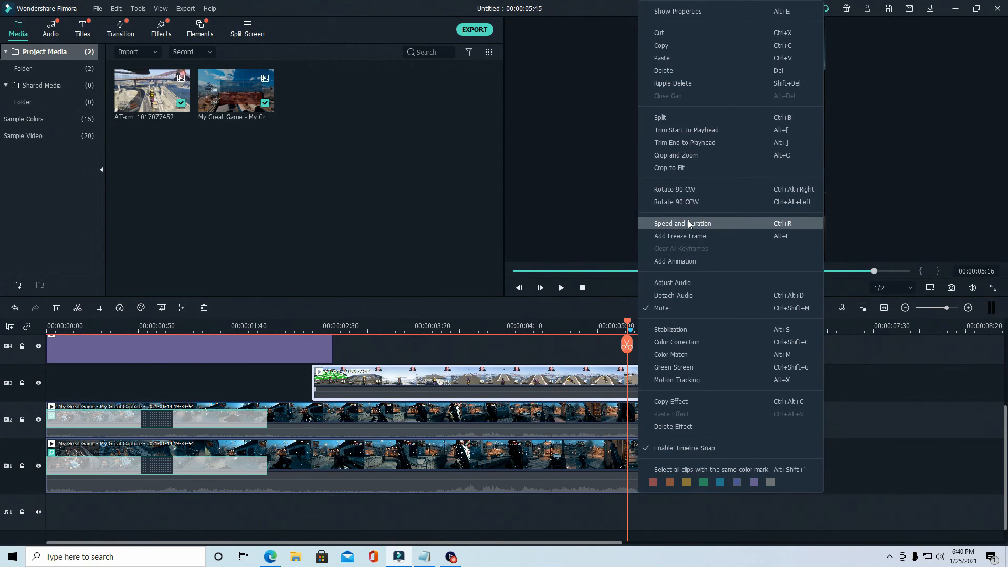
{"action": "left_click", "coordinate": [685, 235]}
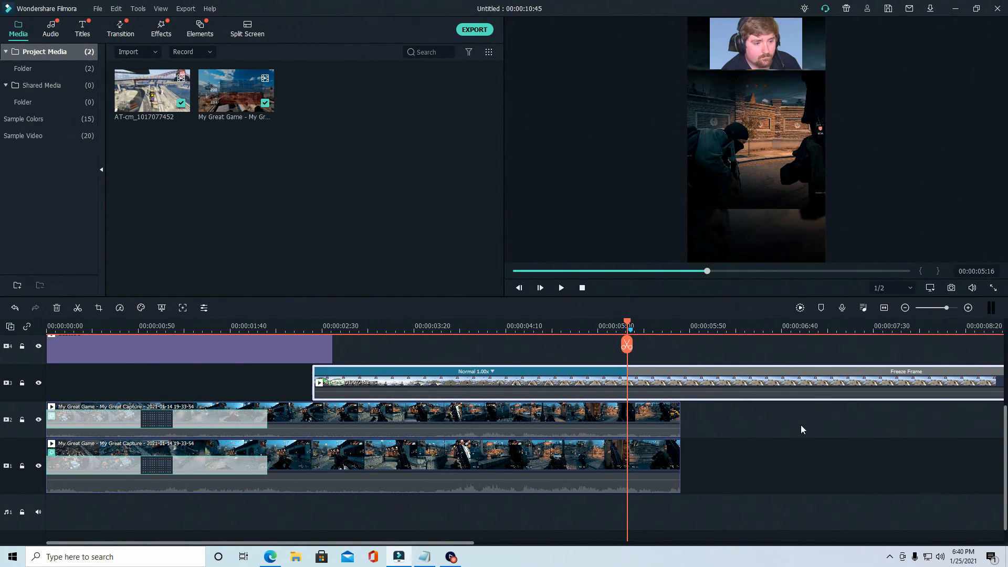
{"action": "left_click_drag", "start_coordinate": [513, 329], "coordinate": [420, 340]}
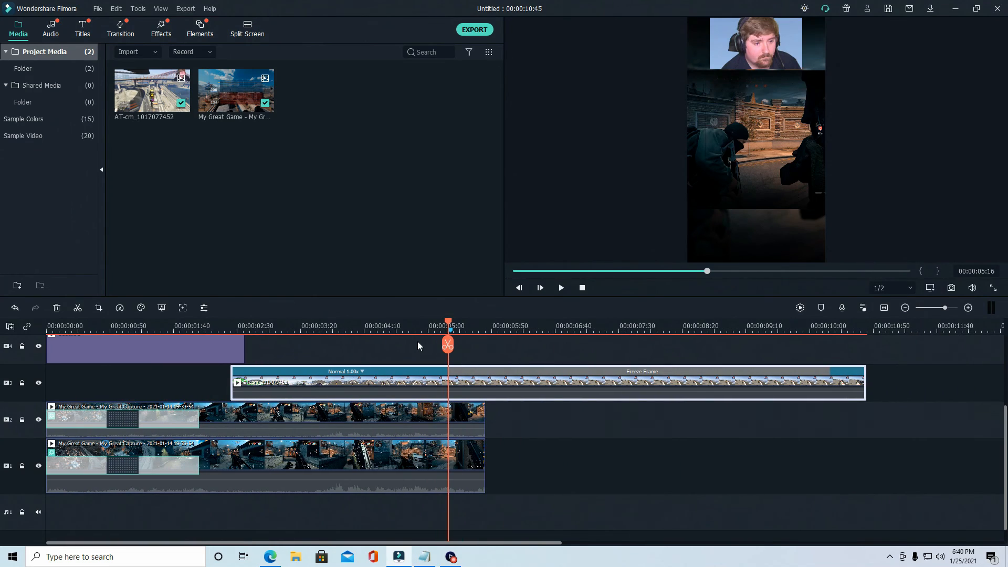
Preview the freeze frame, move the playhead back to 00:00:03:54, and undo the freeze frame
{"action": "left_click", "coordinate": [562, 288]}
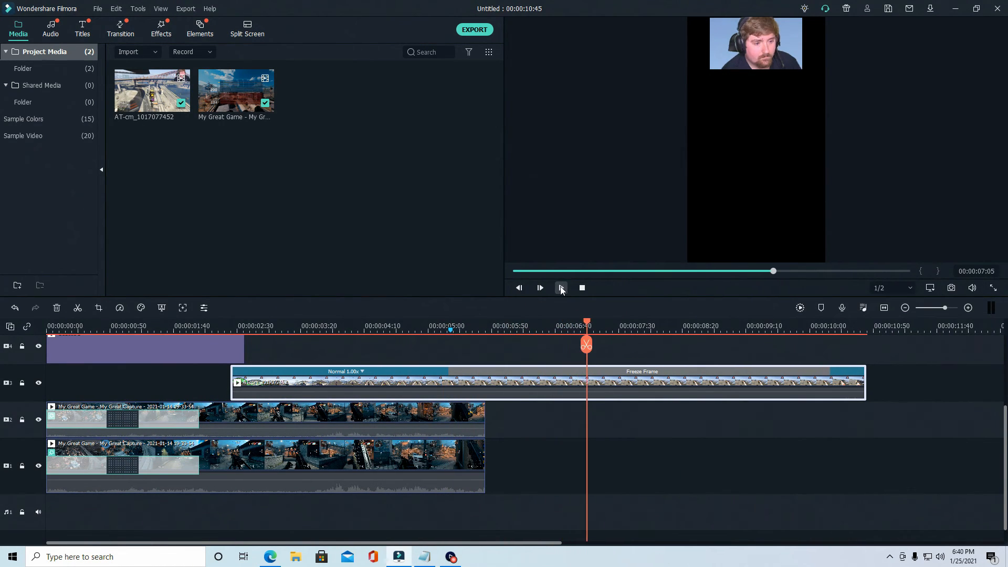
{"action": "mouse_move", "coordinate": [455, 389]}
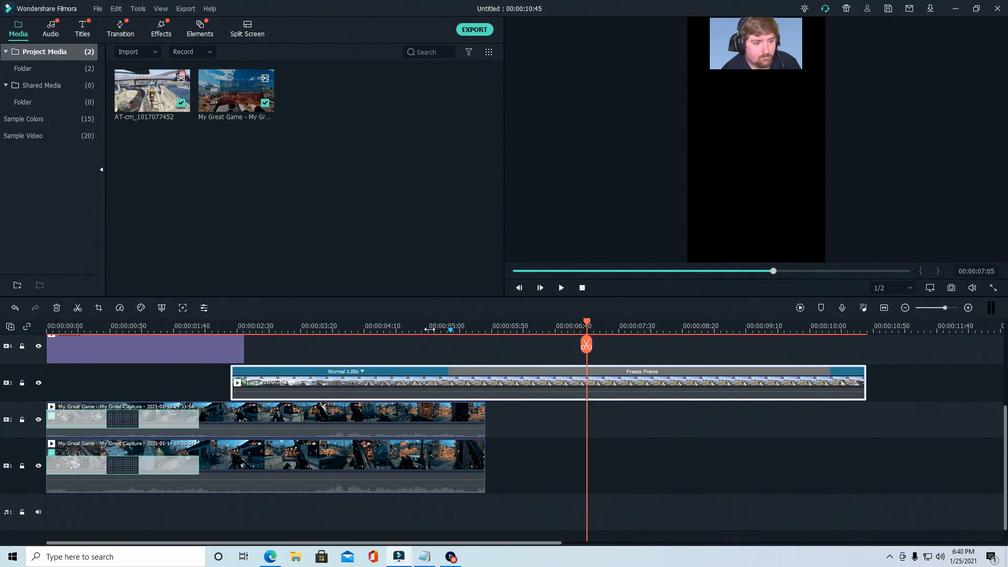
{"action": "left_click_drag", "start_coordinate": [428, 330], "coordinate": [306, 332]}
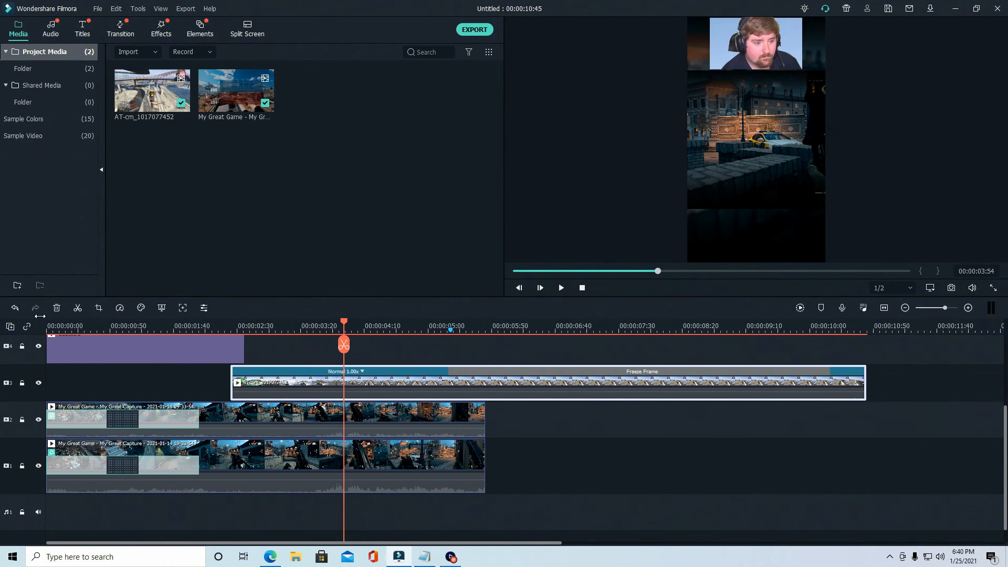
{"action": "left_click", "coordinate": [15, 308]}
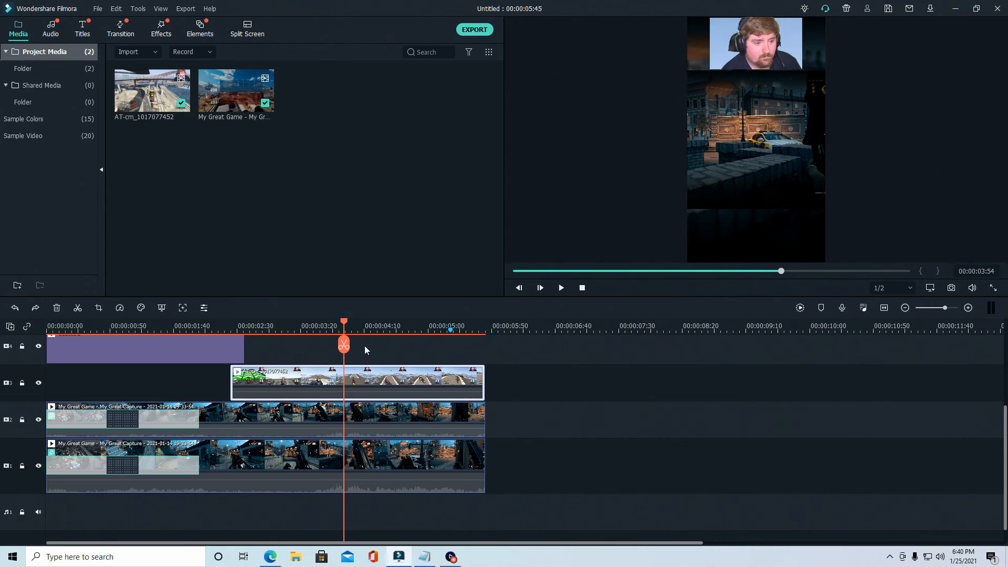
Place a snapshot of the frame at 00:00:03:54 on the subtitle's track, after the subtitle, and shorten the snapshot clip
{"action": "left_click", "coordinate": [951, 288]}
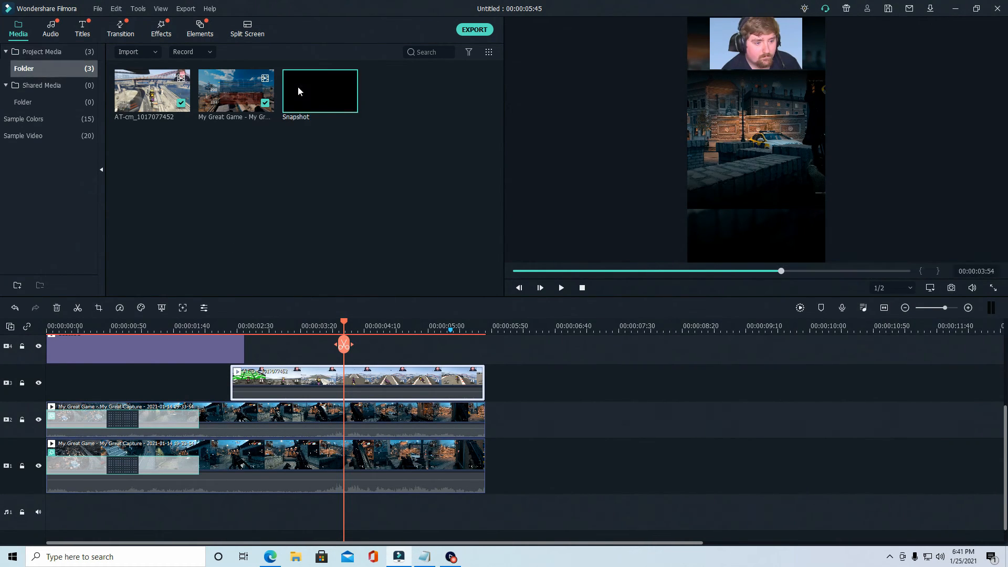
{"action": "left_click_drag", "start_coordinate": [298, 91], "coordinate": [253, 351]}
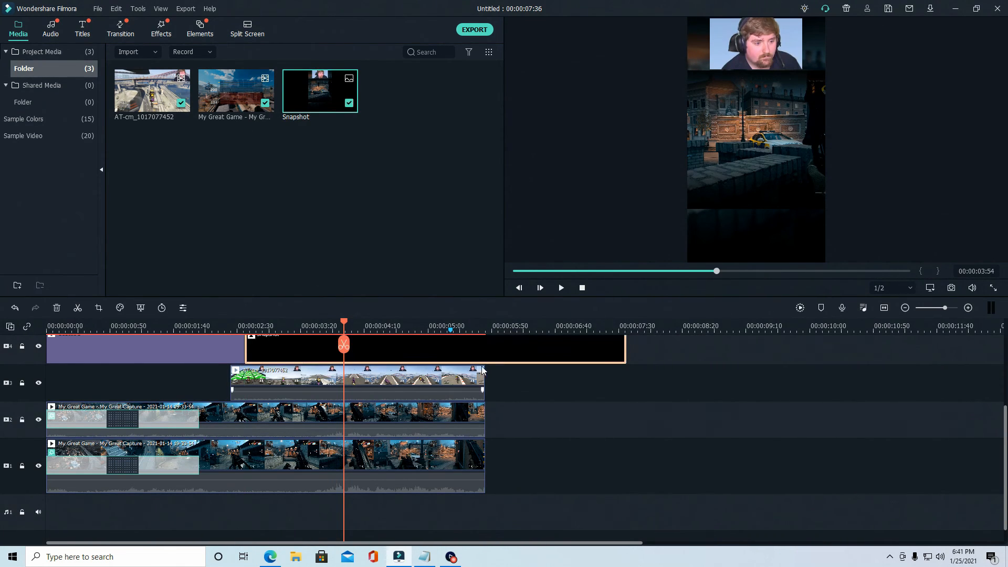
{"action": "left_click_drag", "start_coordinate": [625, 346], "coordinate": [417, 345]}
{"action": "left_click_drag", "start_coordinate": [247, 342], "coordinate": [386, 348]}
{"action": "right_click", "coordinate": [376, 347]}
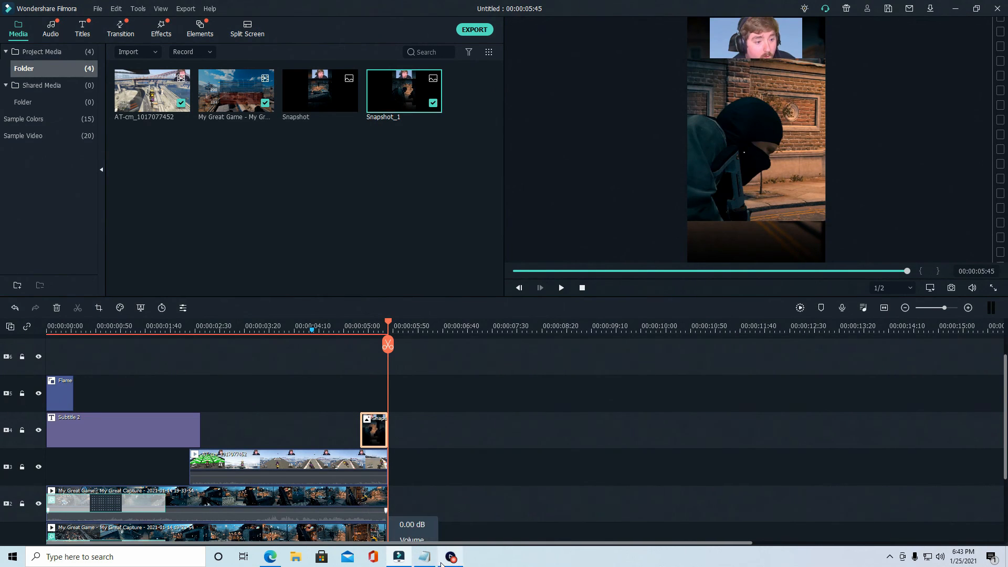
Check the topic outline in Notepad and return to the Filmora project
{"action": "left_click", "coordinate": [424, 557]}
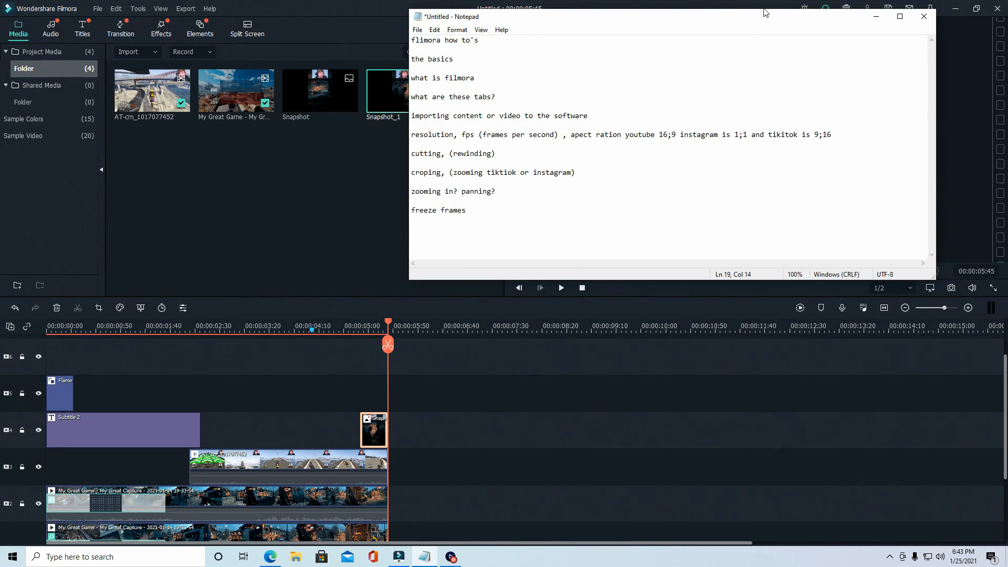
{"action": "left_click", "coordinate": [876, 16]}
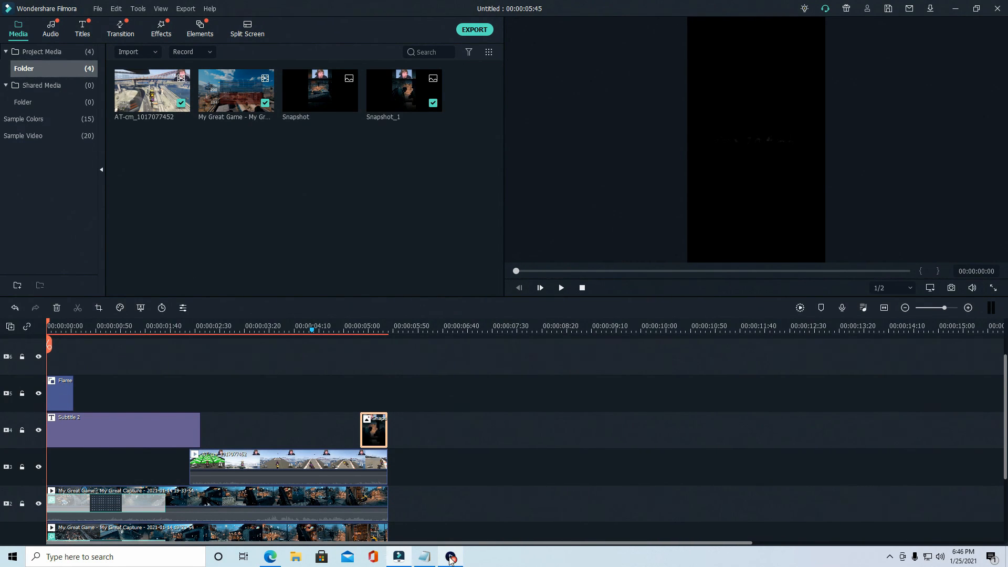
{"action": "mouse_move", "coordinate": [450, 559]}
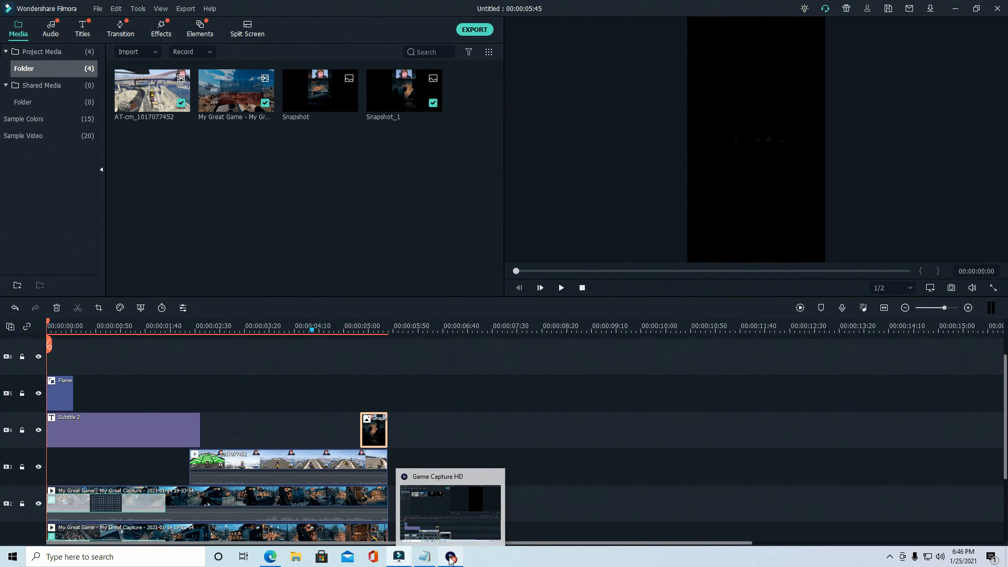